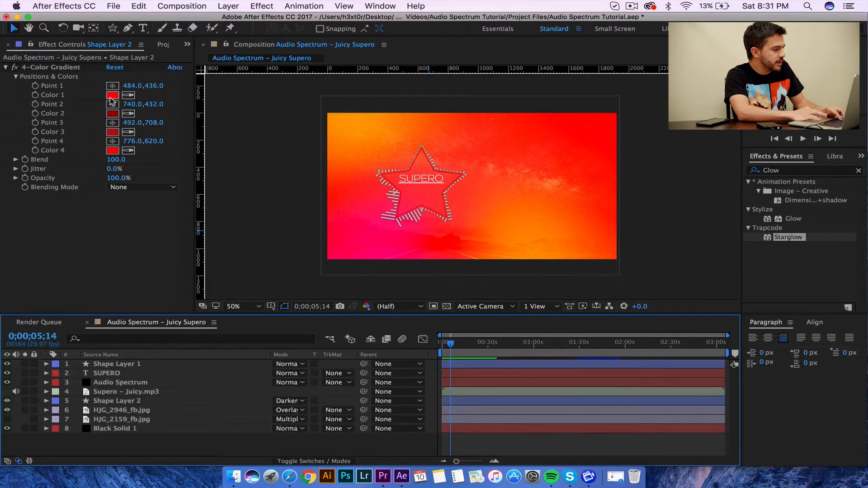
Bring up the project's file list and clear the selected item
{"action": "left_click", "coordinate": [162, 45]}
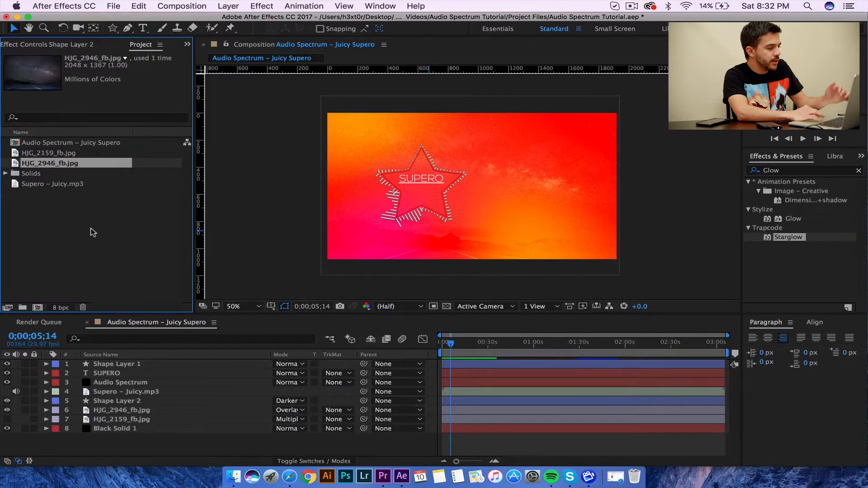
{"action": "left_click", "coordinate": [80, 240]}
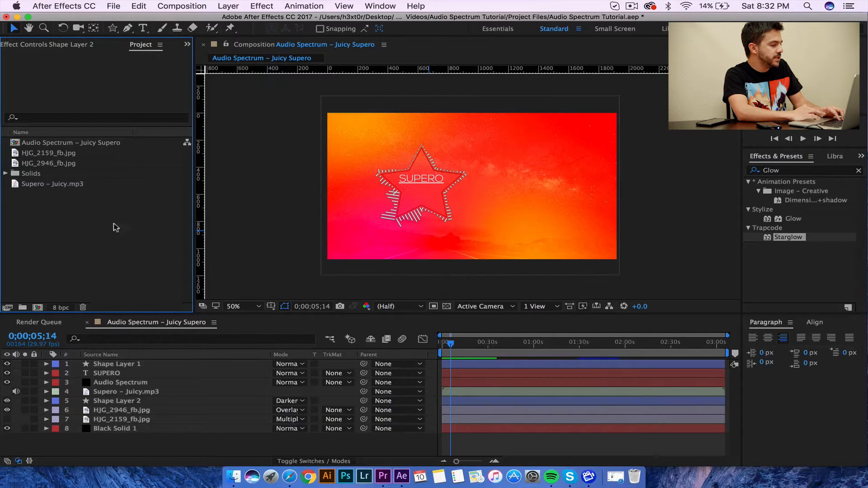
{"action": "left_click", "coordinate": [113, 6]}
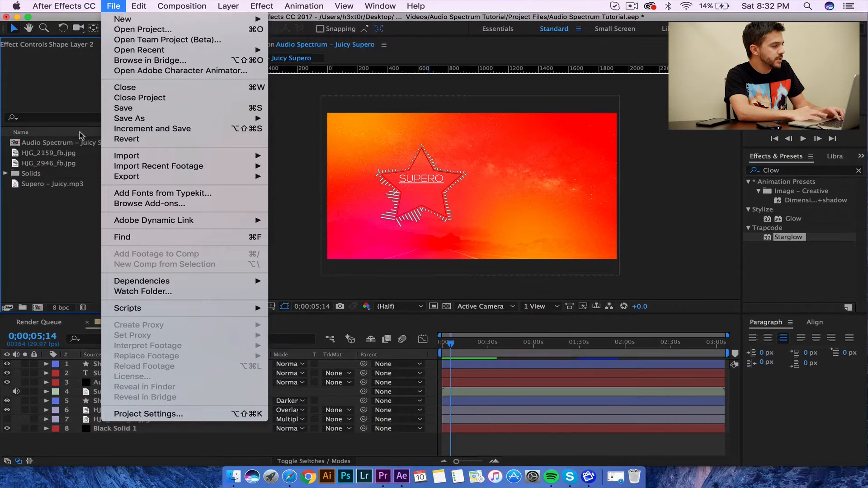
{"action": "mouse_move", "coordinate": [129, 19]}
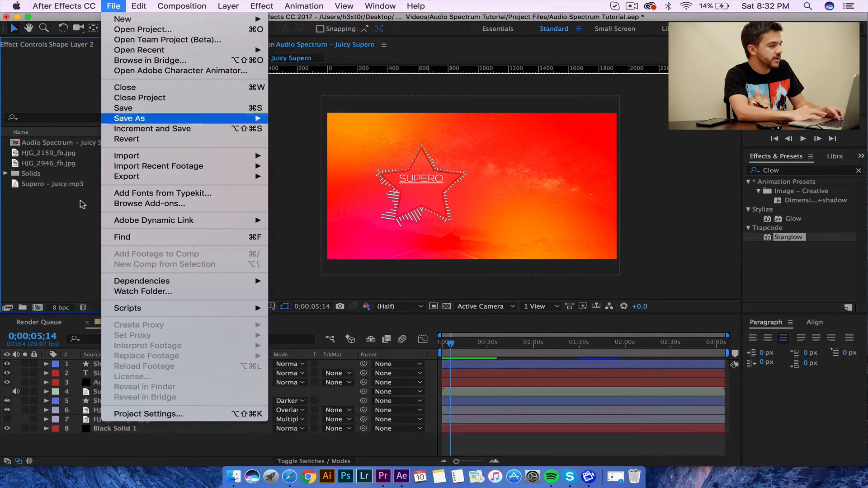
{"action": "left_click", "coordinate": [29, 251]}
Create a new composition named "Audio Spectrum – Juicy"
{"action": "right_click", "coordinate": [52, 229]}
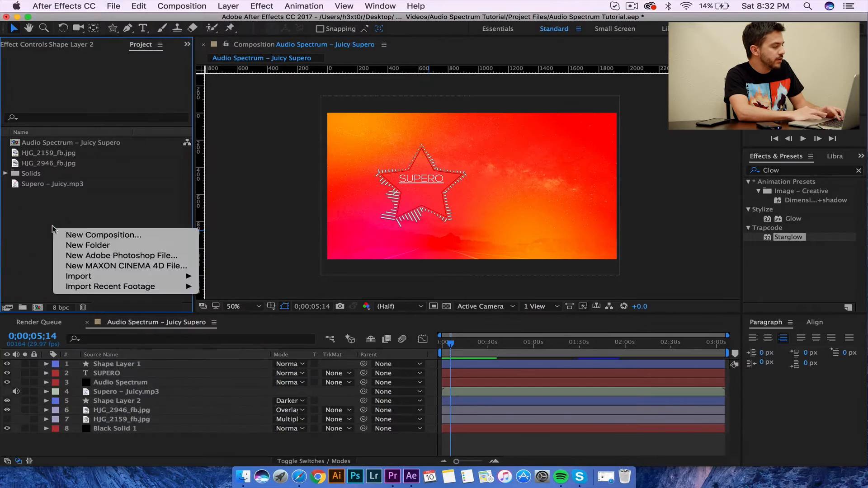
{"action": "left_click", "coordinate": [101, 234]}
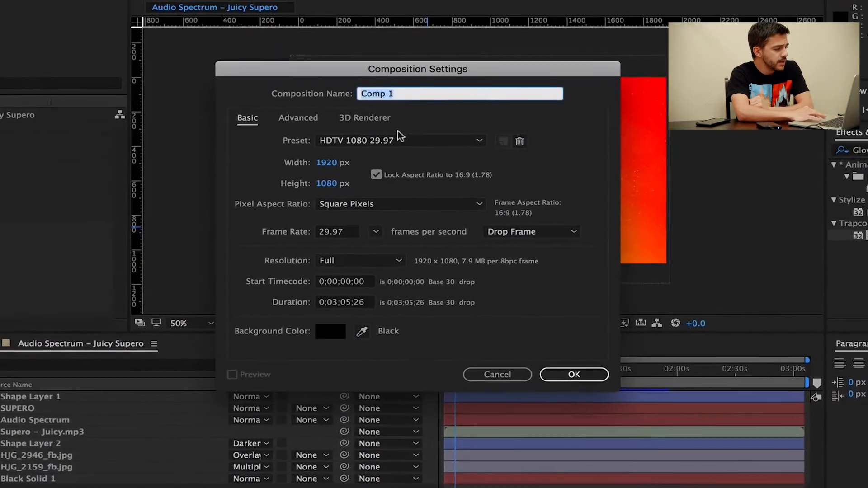
{"action": "type", "text": "Audio Spec"}
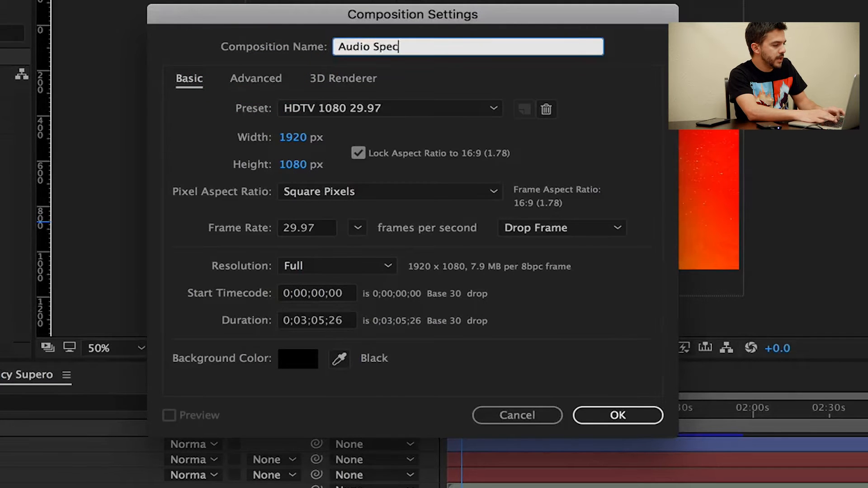
{"action": "type", "text": "trum"}
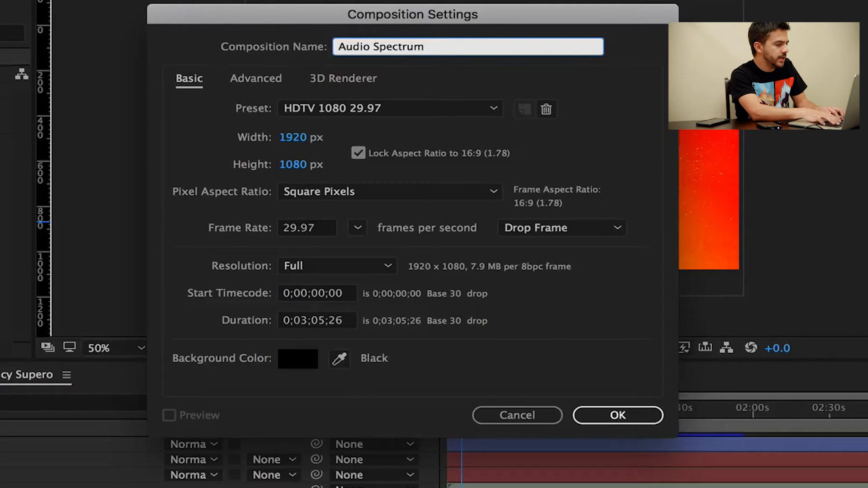
{"action": "type", "text": " – Juicy"}
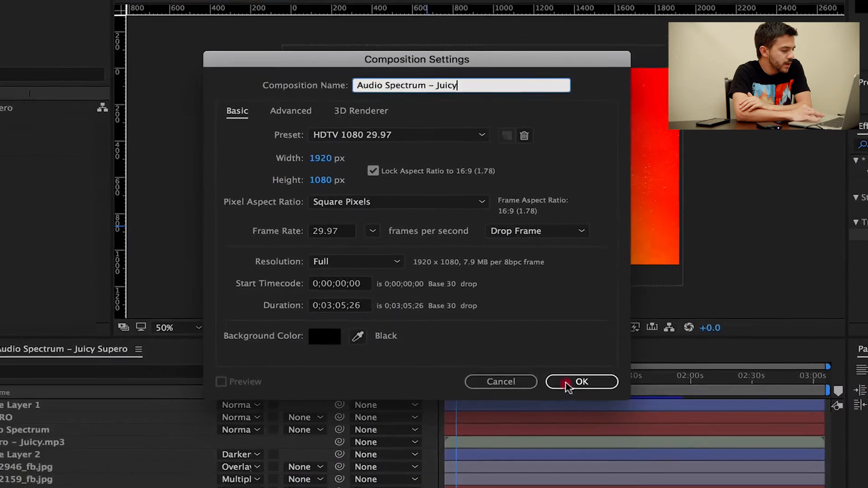
{"action": "left_click", "coordinate": [606, 416]}
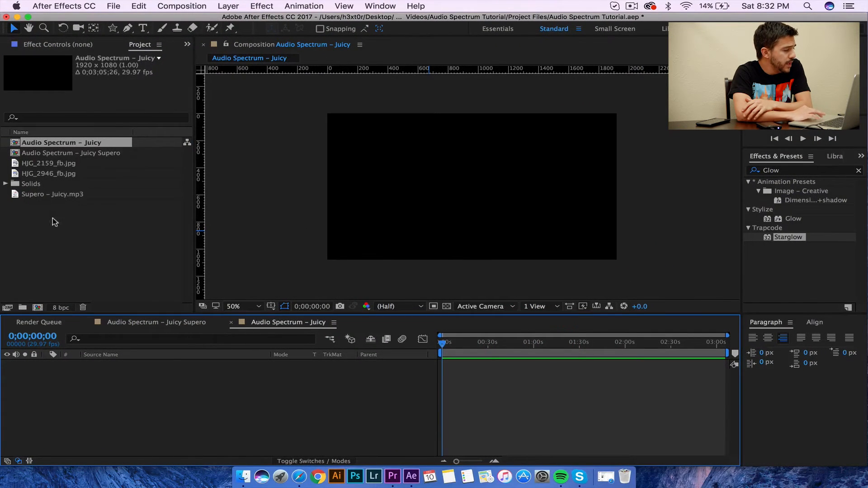
Add the audio file Supero – Juicy.mp3 to the new composition's timeline
{"action": "left_click", "coordinate": [38, 196]}
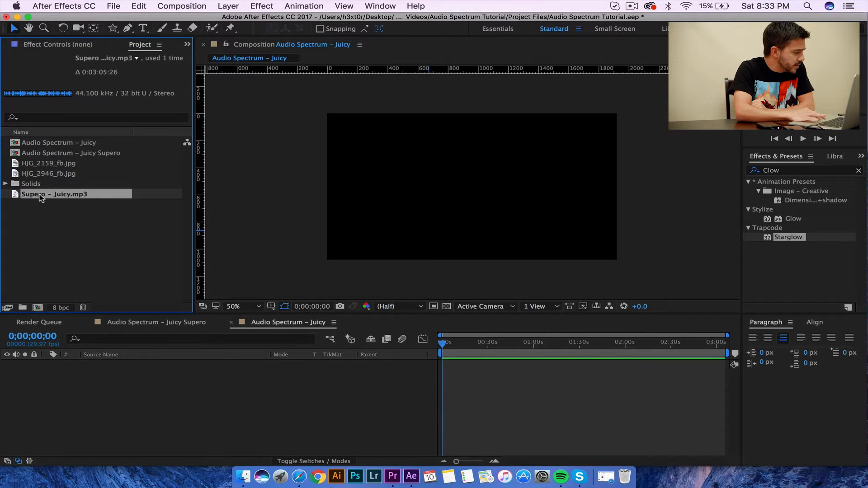
{"action": "left_click_drag", "start_coordinate": [36, 194], "coordinate": [128, 374]}
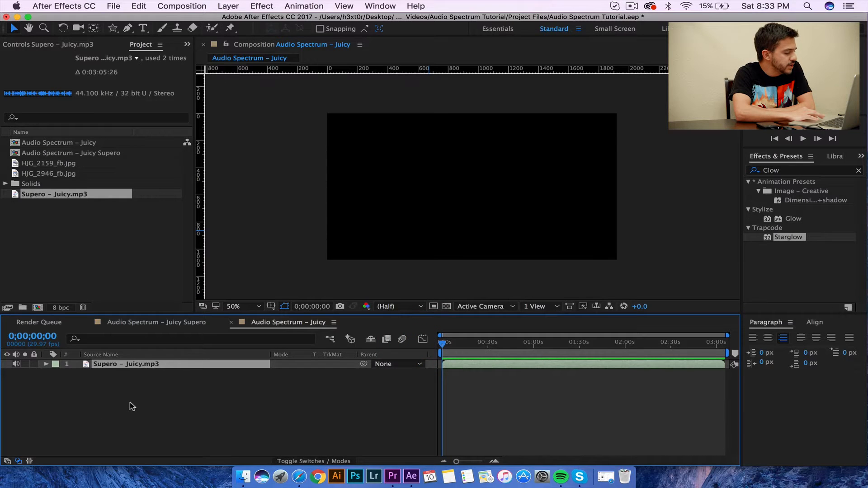
Start a new solid layer in the composition and set its color to a deep red
{"action": "right_click", "coordinate": [152, 402]}
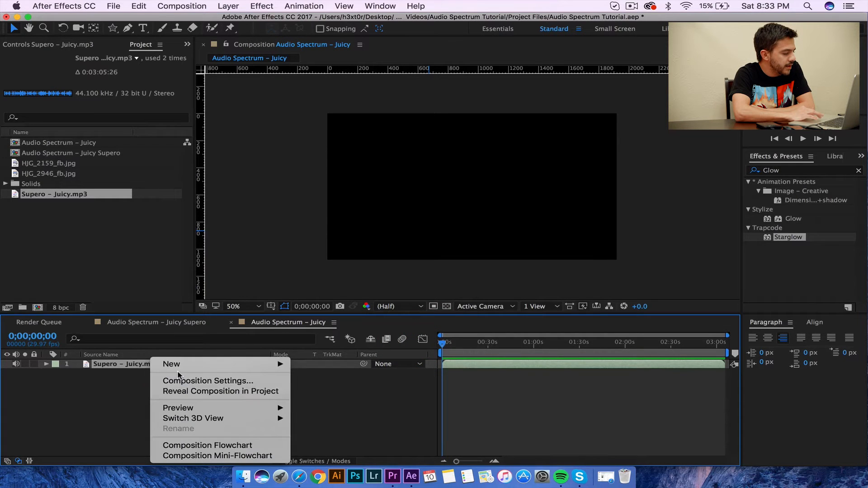
{"action": "mouse_move", "coordinate": [271, 364]}
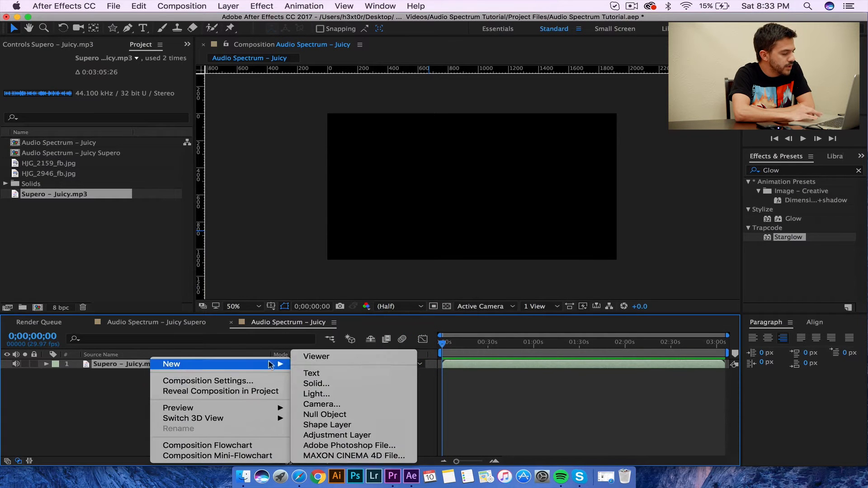
{"action": "left_click", "coordinate": [319, 383]}
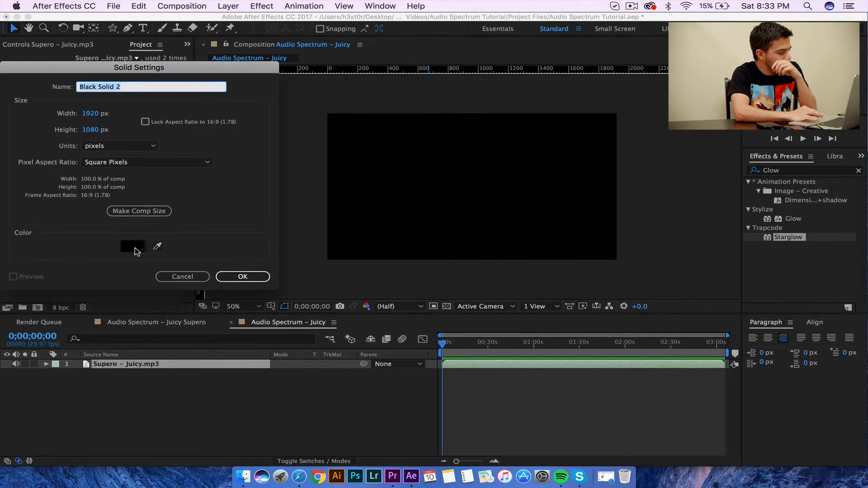
{"action": "left_click", "coordinate": [133, 248]}
{"action": "left_click", "coordinate": [11, 162]}
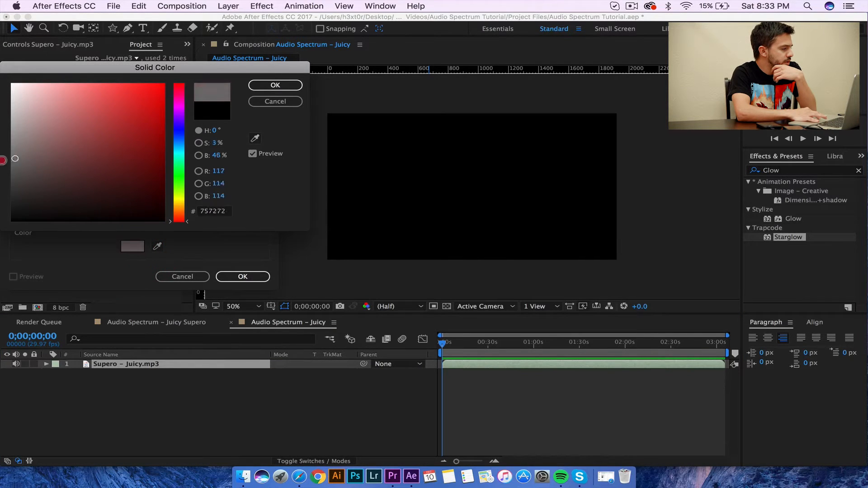
{"action": "left_click_drag", "start_coordinate": [149, 154], "coordinate": [192, 108]}
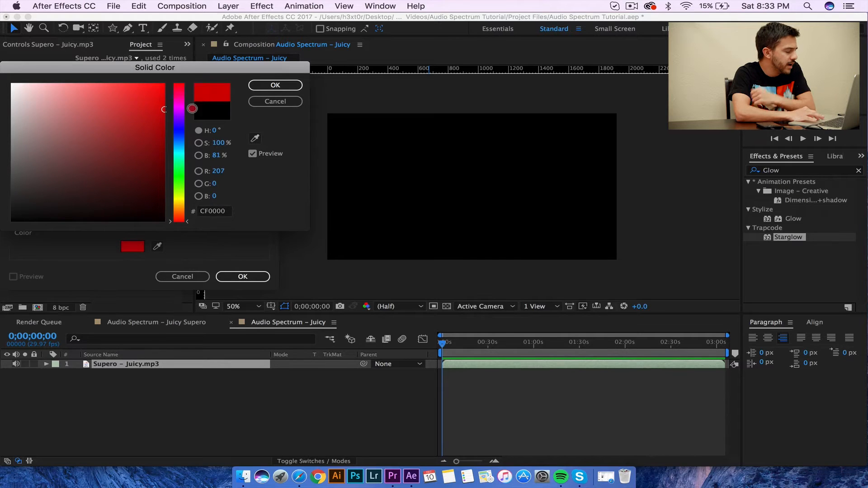
{"action": "mouse_move", "coordinate": [142, 147]}
{"action": "left_mouse_down"}
{"action": "mouse_move", "coordinate": [163, 151]}
{"action": "mouse_move", "coordinate": [193, 122]}
{"action": "left_mouse_up"}
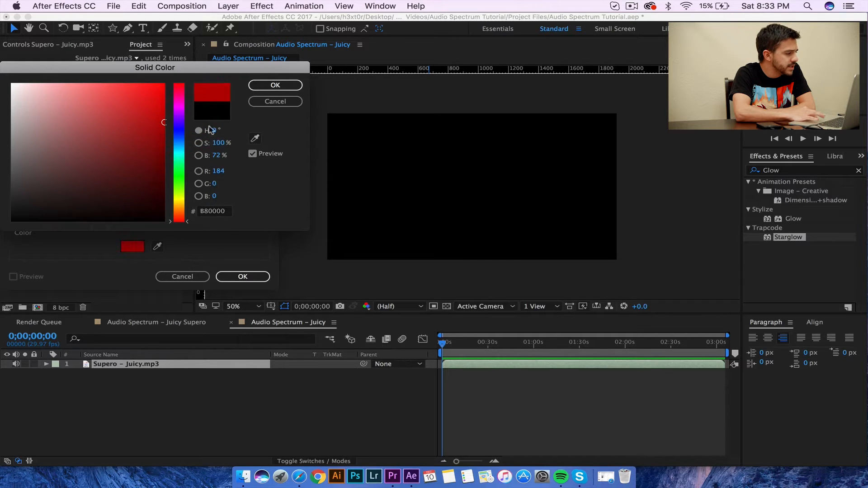
{"action": "left_click", "coordinate": [275, 85]}
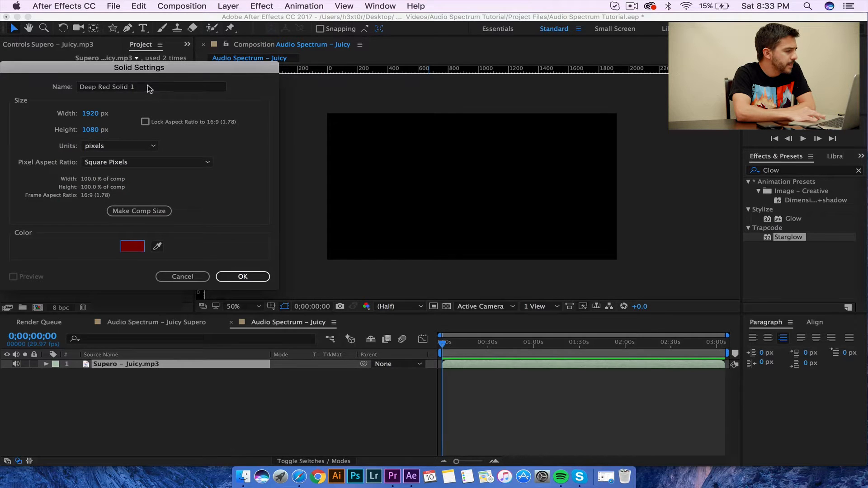
Name the new solid "Audio Spectrum" and create it
{"action": "left_click_drag", "start_coordinate": [149, 88], "coordinate": [76, 88]}
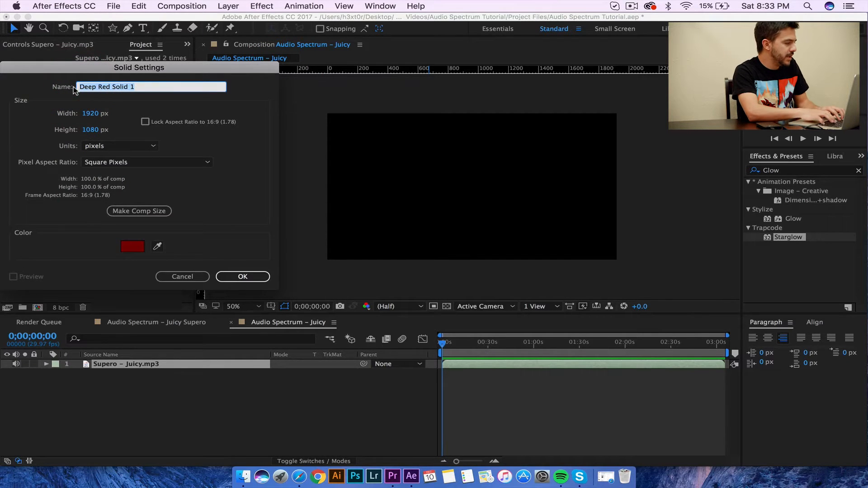
{"action": "type", "text": "Spectrum"}
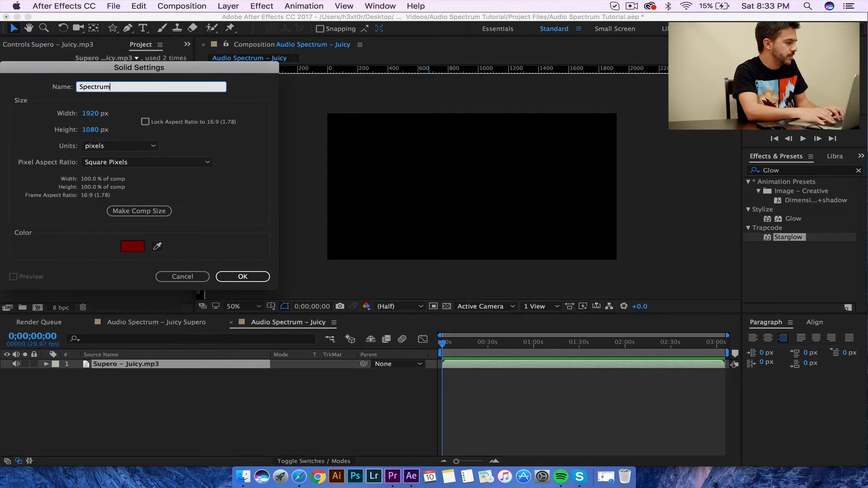
{"action": "type", "text": "Audio"}
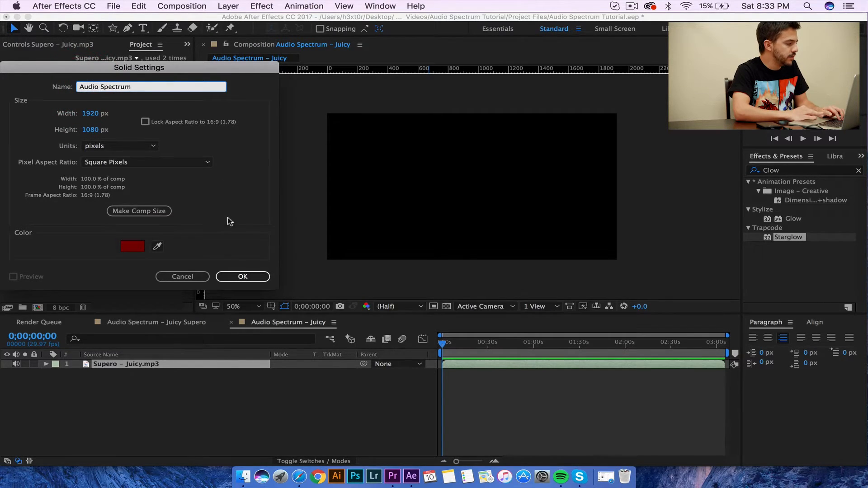
{"action": "left_click", "coordinate": [240, 275]}
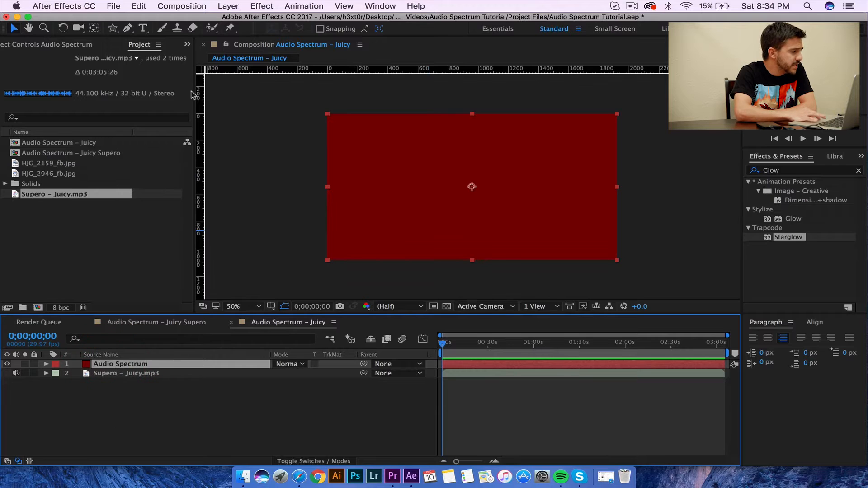
Apply the Audio Spectrum generate effect to the red Audio Spectrum solid
{"action": "left_click", "coordinate": [262, 6]}
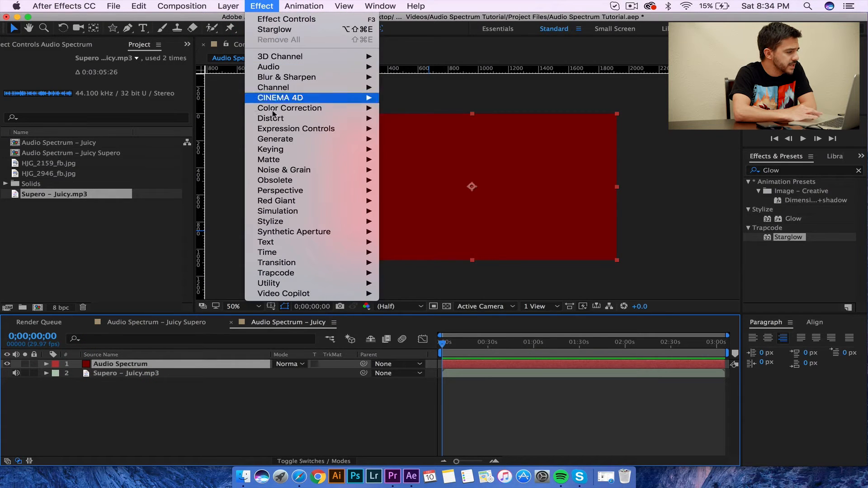
{"action": "mouse_move", "coordinate": [337, 142]}
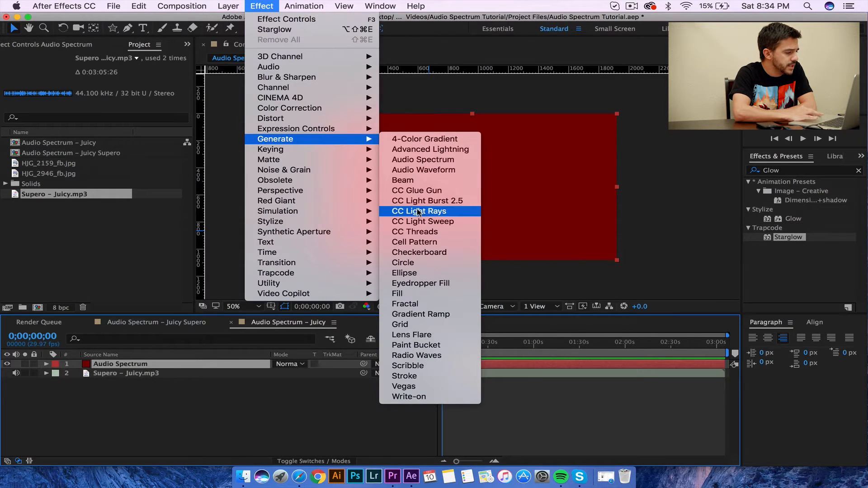
{"action": "left_click", "coordinate": [434, 161]}
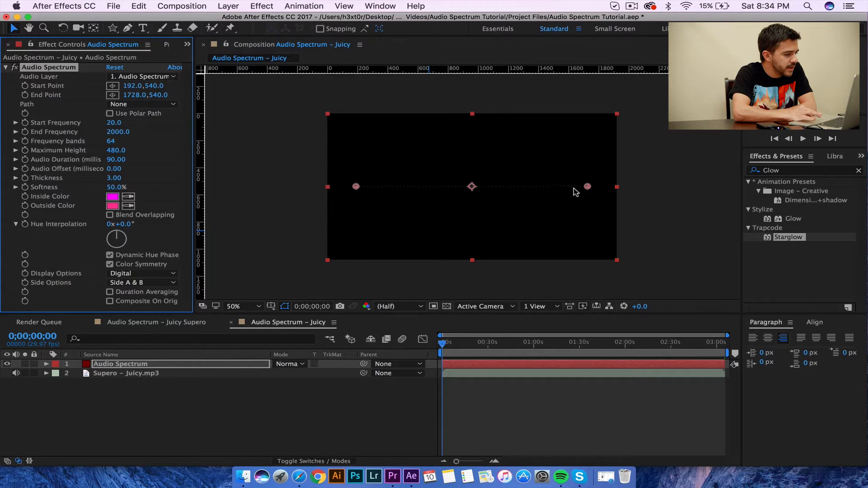
Preview the composition for a few seconds and return the playhead to the beginning
{"action": "key", "text": "space"}
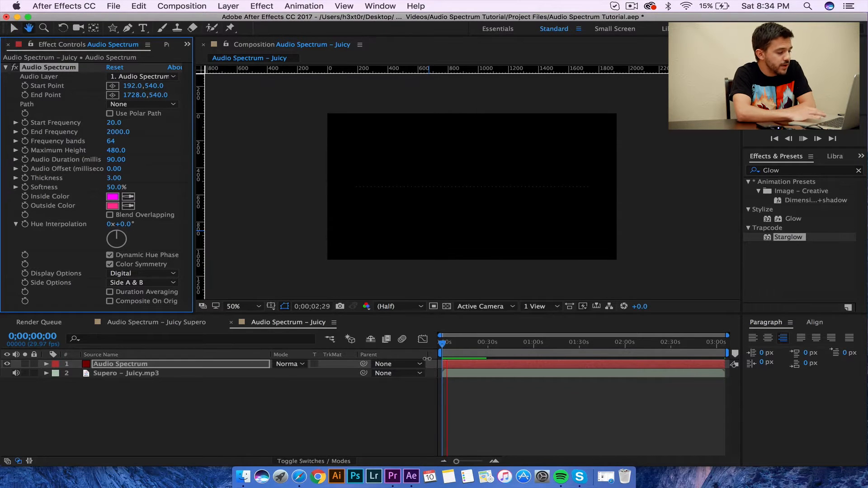
{"action": "key", "text": "space"}
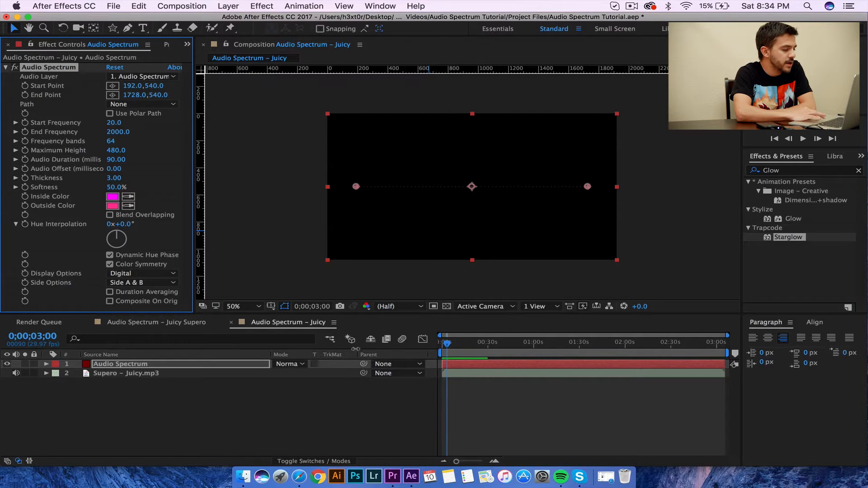
{"action": "left_click_drag", "start_coordinate": [448, 346], "coordinate": [440, 345]}
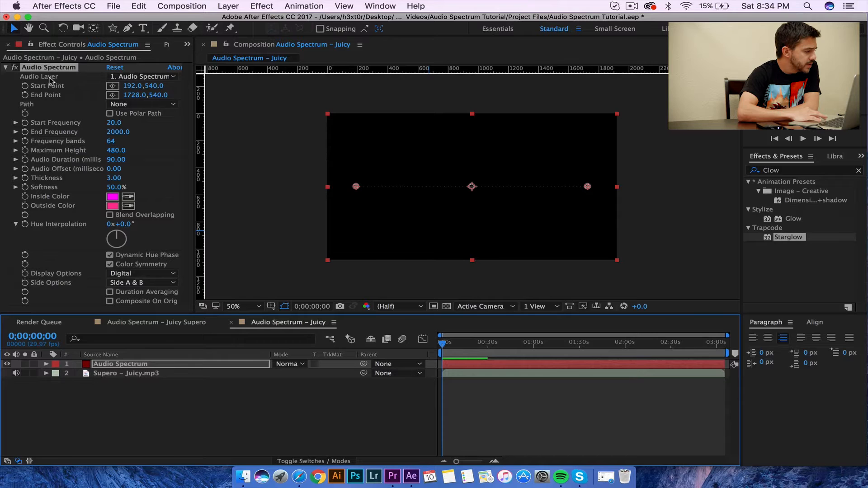
Set the Audio Spectrum effect's audio layer to Supero – Juicy.mp3 and scrub the opening of the timeline, returning to the start
{"action": "left_click", "coordinate": [135, 78]}
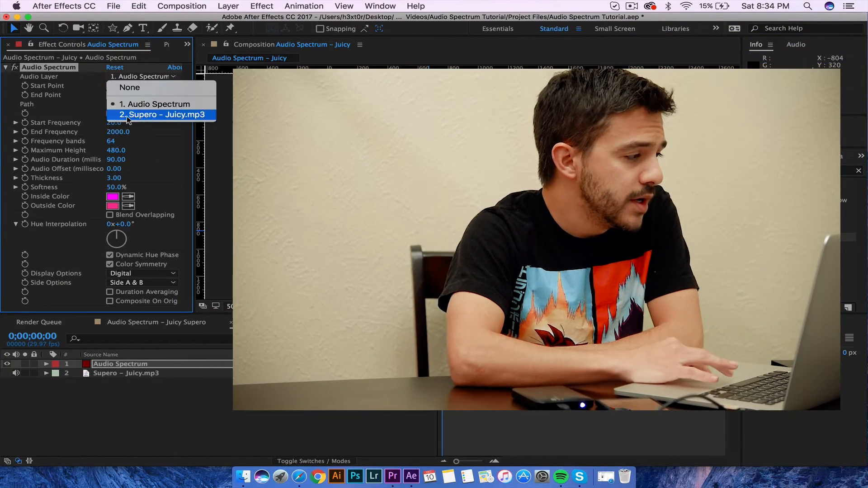
{"action": "left_click", "coordinate": [79, 79]}
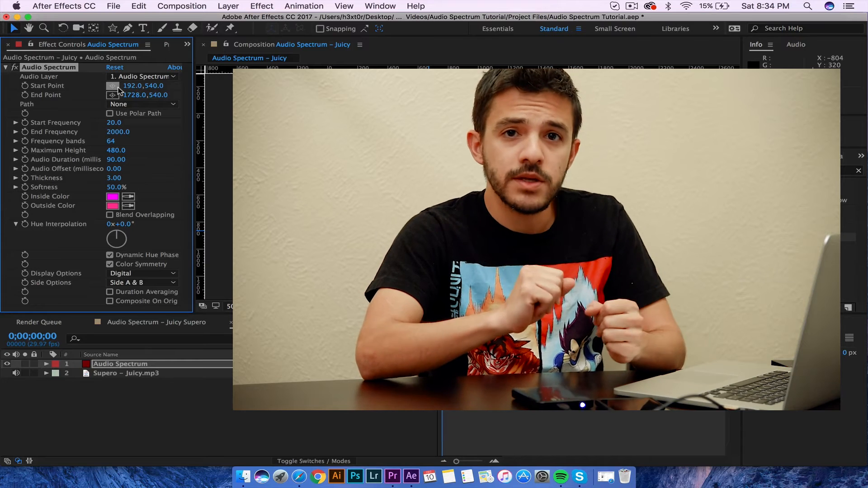
{"action": "left_click", "coordinate": [138, 76]}
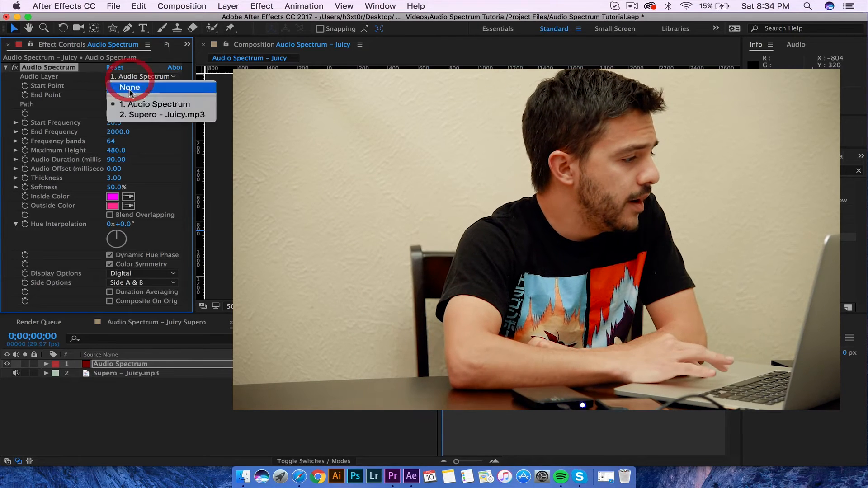
{"action": "left_click", "coordinate": [160, 115]}
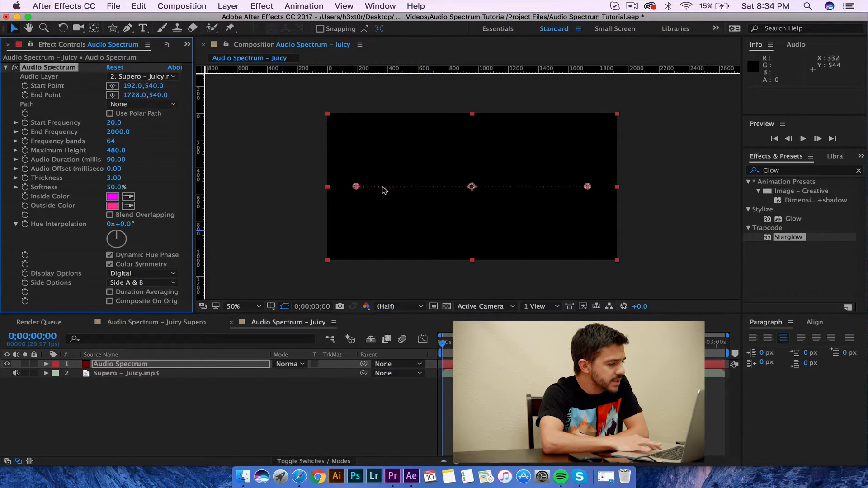
{"action": "mouse_move", "coordinate": [445, 344]}
{"action": "left_mouse_down"}
{"action": "mouse_move", "coordinate": [466, 344]}
{"action": "mouse_move", "coordinate": [441, 345]}
{"action": "left_mouse_up"}
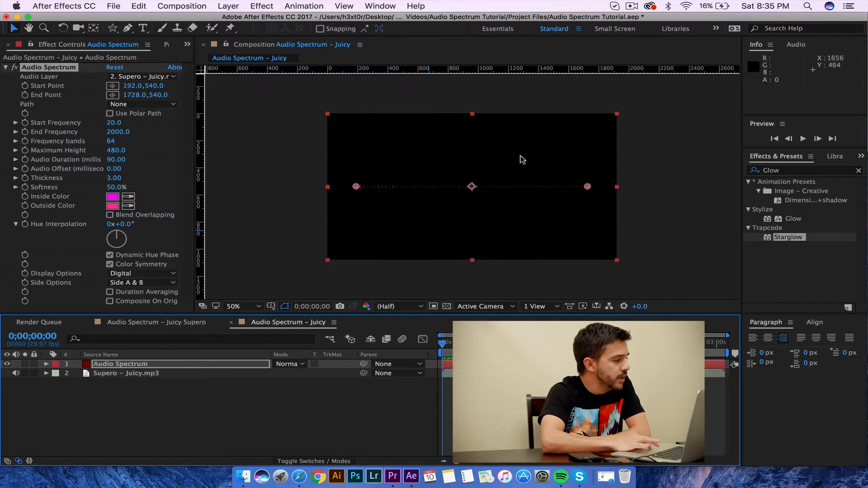
{"action": "left_click", "coordinate": [133, 104]}
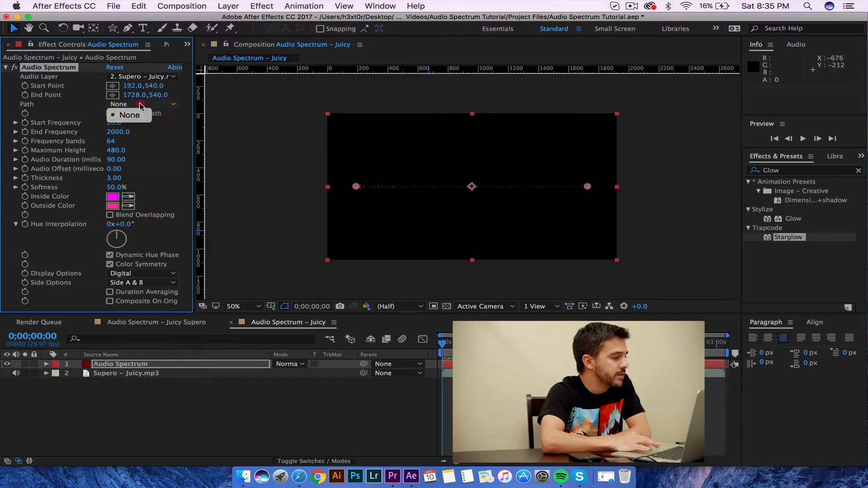
{"action": "left_click", "coordinate": [142, 108]}
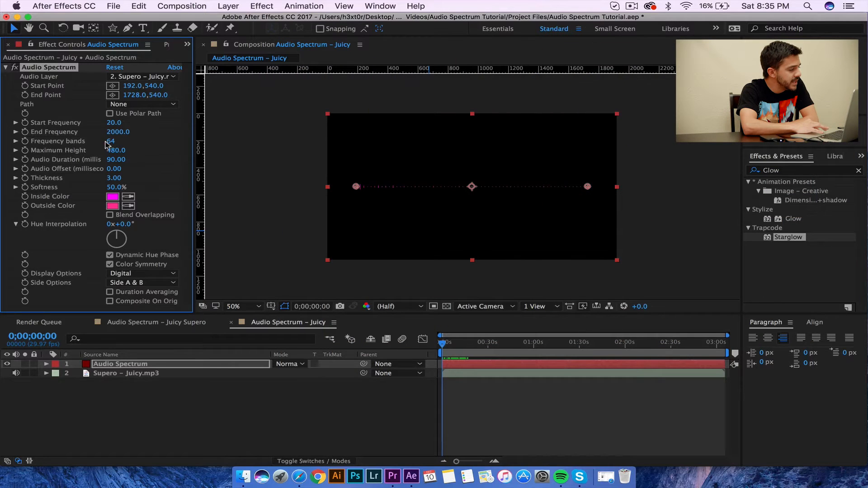
Raise the Audio Spectrum effect's frequency bands to 89 and its maximum height to 651
{"action": "left_click_drag", "start_coordinate": [110, 143], "coordinate": [174, 149]}
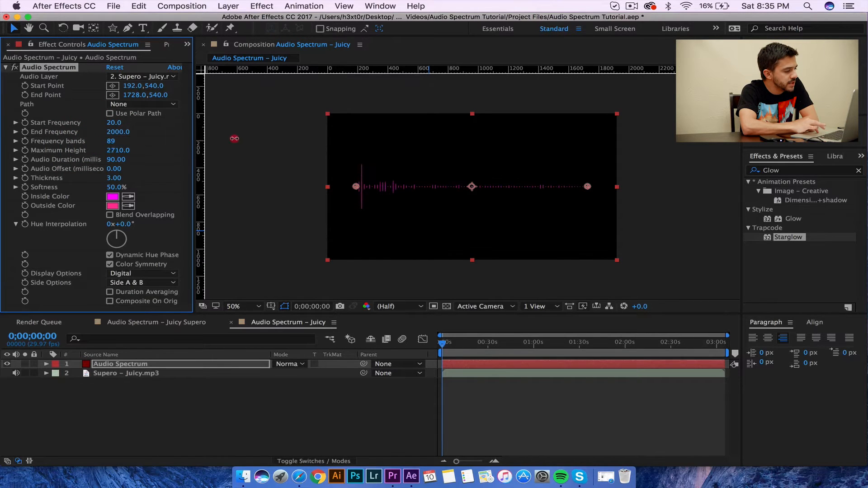
{"action": "left_click_drag", "start_coordinate": [248, 138], "coordinate": [179, 141]}
{"action": "left_click_drag", "start_coordinate": [112, 154], "coordinate": [136, 151]}
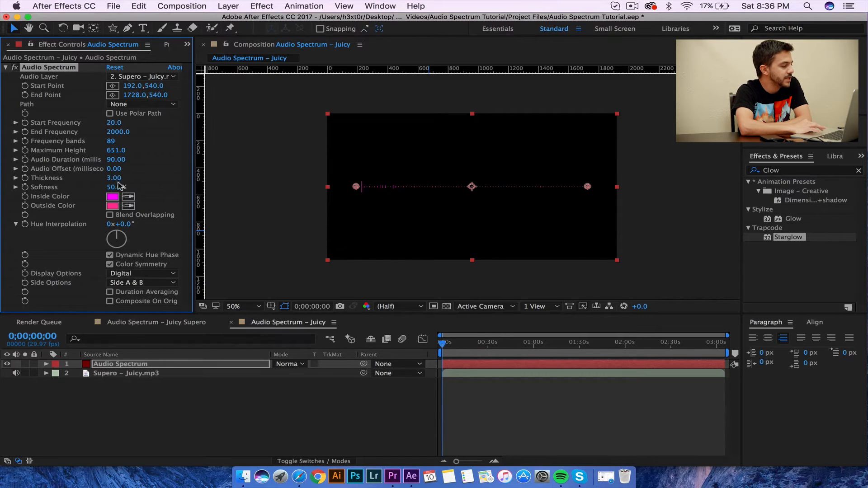
Set the spectrum's thickness to 7.20 and its softness to 0%
{"action": "left_click_drag", "start_coordinate": [117, 181], "coordinate": [31, 187]}
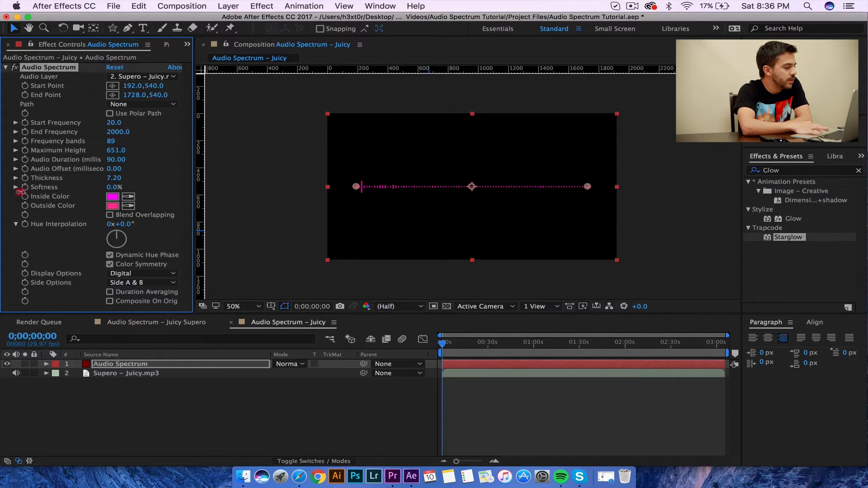
{"action": "left_click_drag", "start_coordinate": [34, 188], "coordinate": [33, 187]}
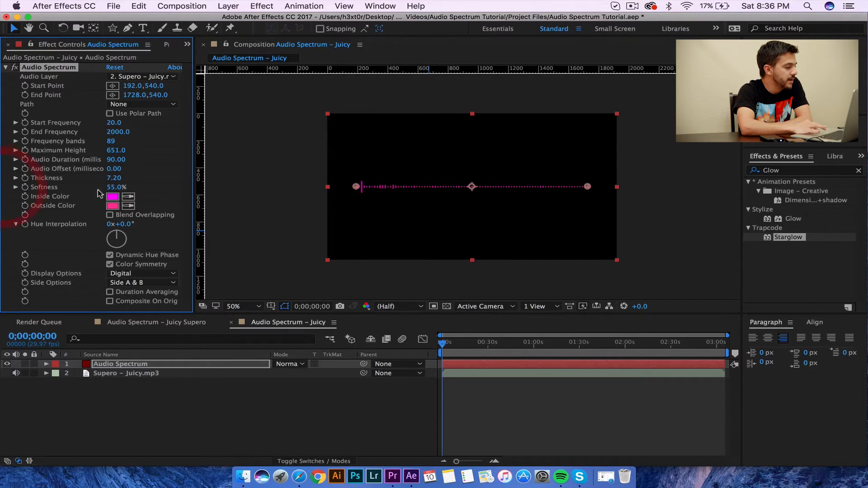
{"action": "left_click", "coordinate": [113, 187]}
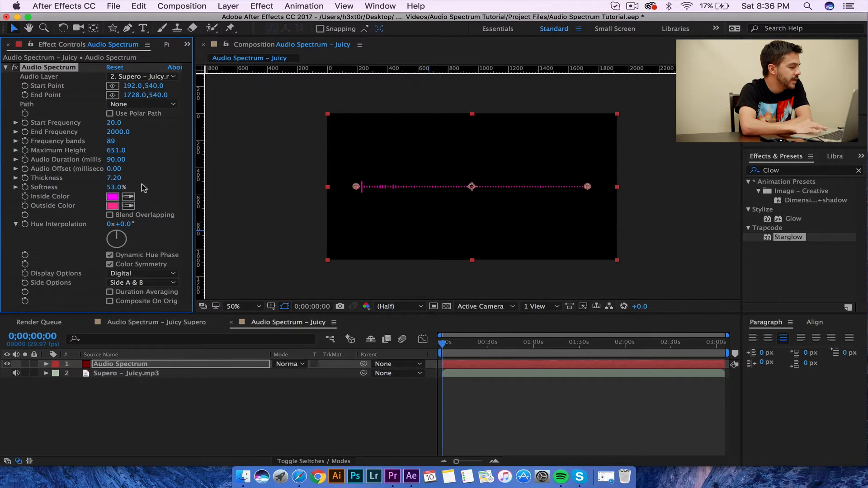
{"action": "type", "text": "-"}
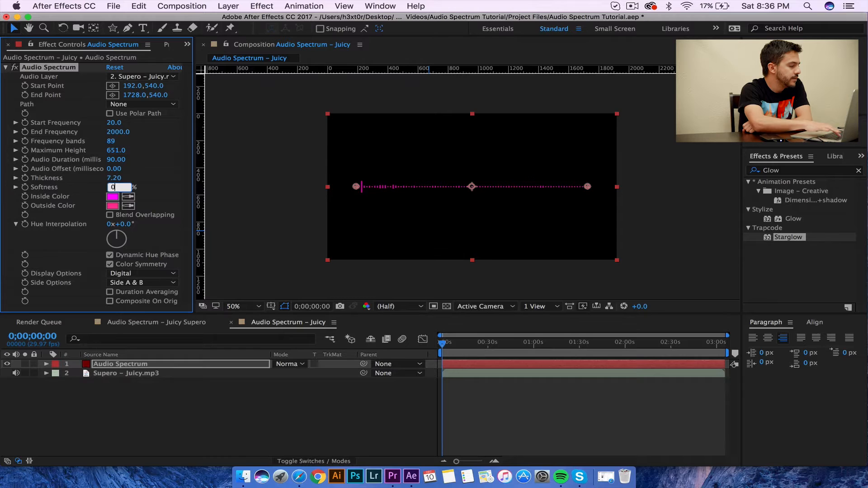
Set the spectrum's inside color to the pale pink FFE9FF and its outside color to the muted mauve A57E91
{"action": "left_click", "coordinate": [113, 196]}
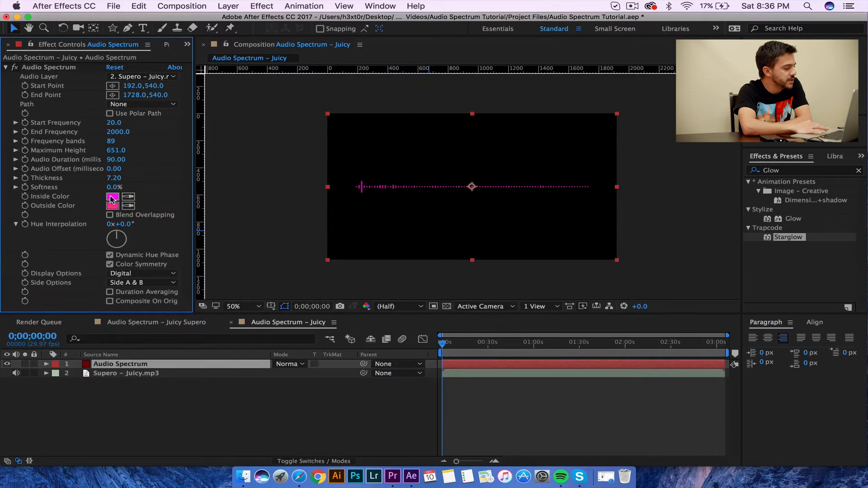
{"action": "left_click", "coordinate": [21, 85]}
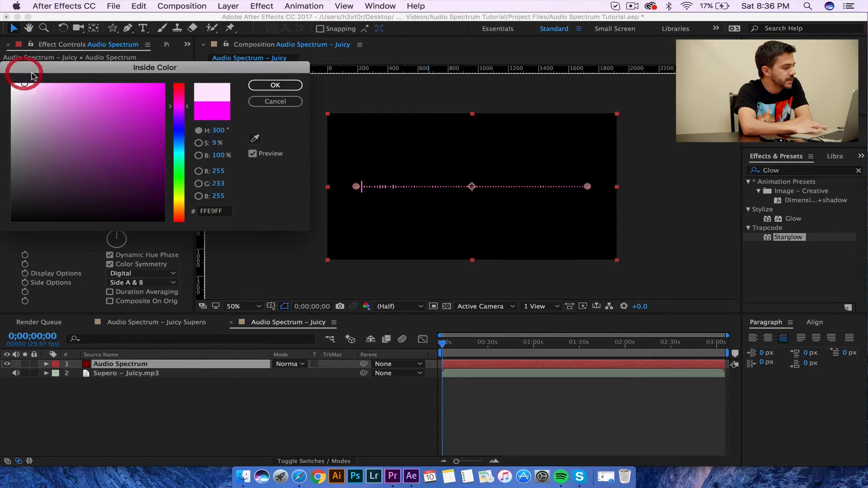
{"action": "left_click", "coordinate": [275, 85]}
{"action": "left_click", "coordinate": [113, 206]}
{"action": "left_click_drag", "start_coordinate": [107, 194], "coordinate": [47, 132]}
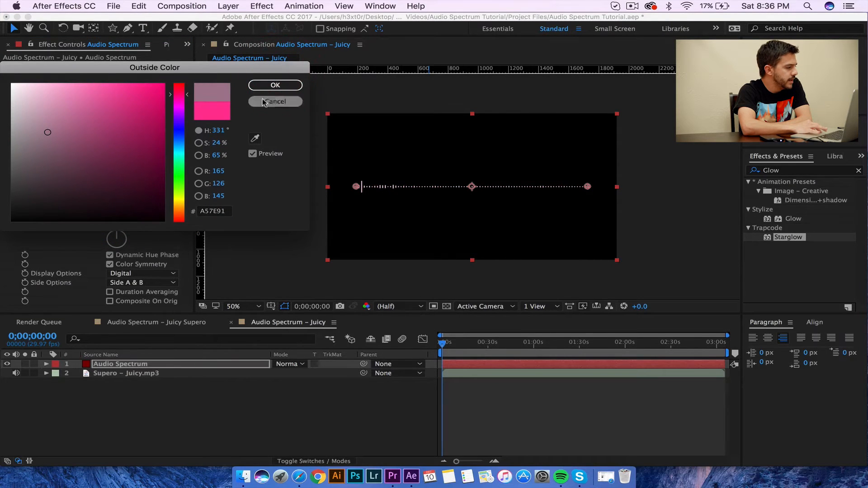
{"action": "left_click", "coordinate": [276, 85]}
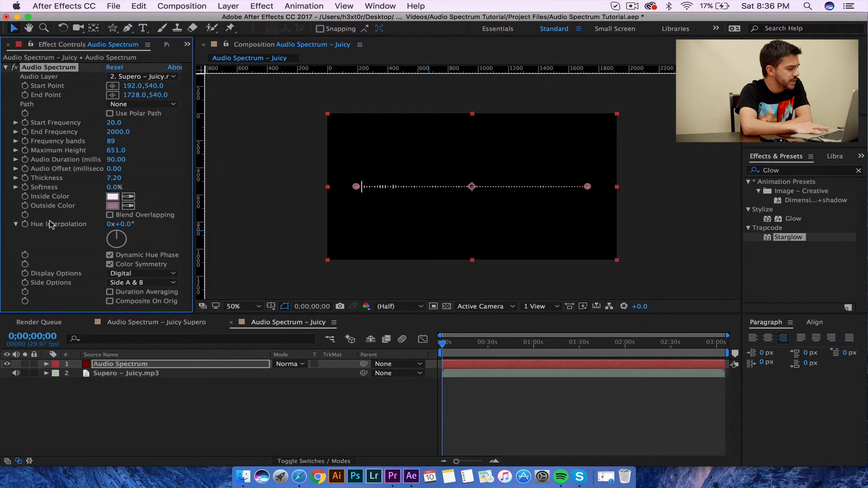
Try a Hue Interpolation of one full revolution on the spectrum and return it to 0x+0.0°
{"action": "left_click", "coordinate": [113, 224]}
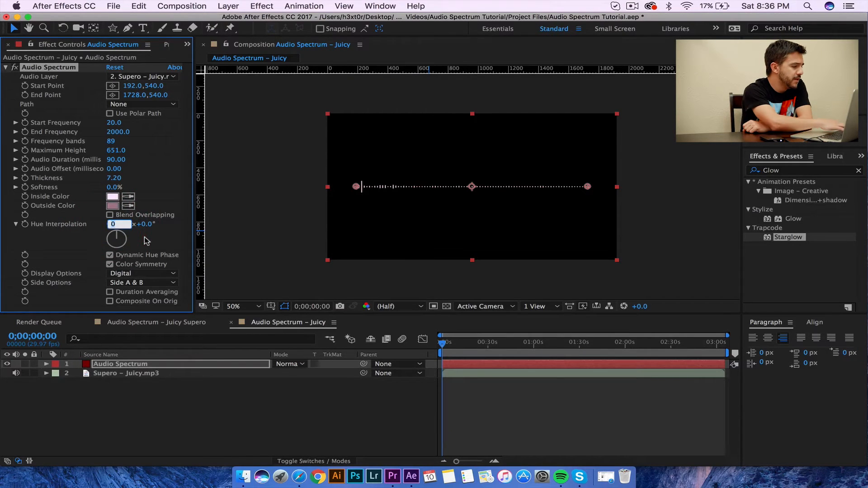
{"action": "key", "text": "Return"}
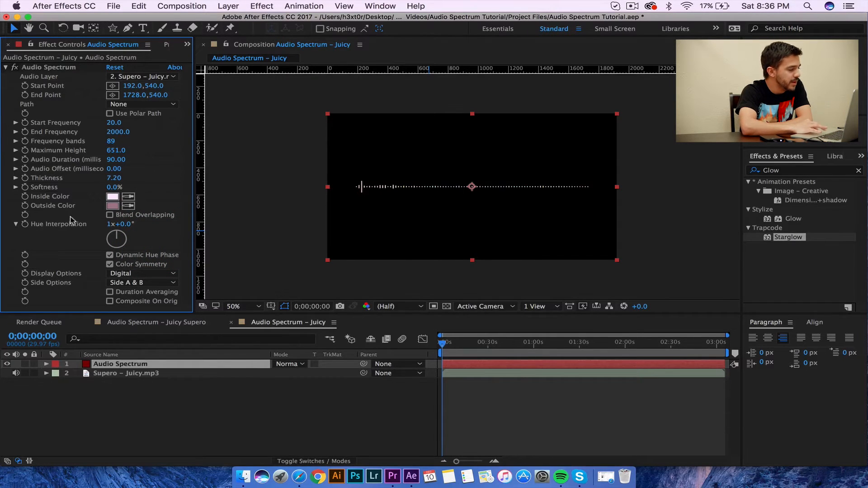
{"action": "left_click", "coordinate": [110, 225]}
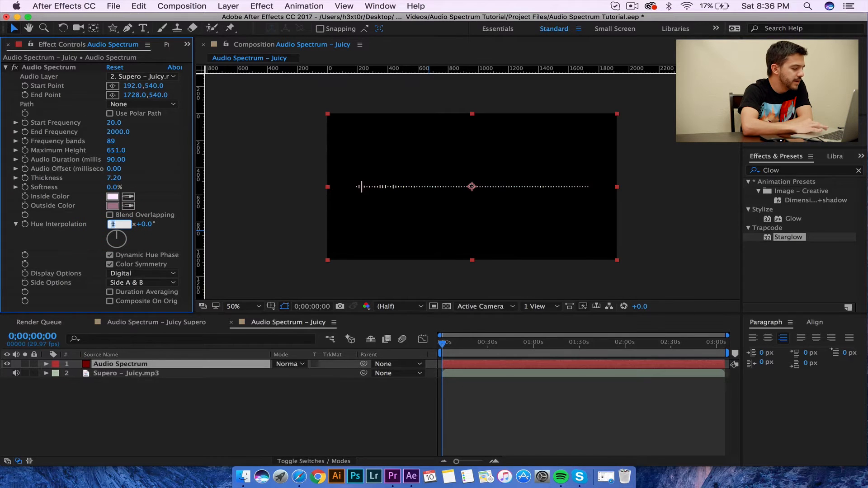
{"action": "left_click_drag", "start_coordinate": [144, 224], "coordinate": [121, 225]}
{"action": "left_click", "coordinate": [121, 225]}
{"action": "type", "text": "0"}
{"action": "left_click", "coordinate": [154, 239]}
{"action": "left_click", "coordinate": [144, 238]}
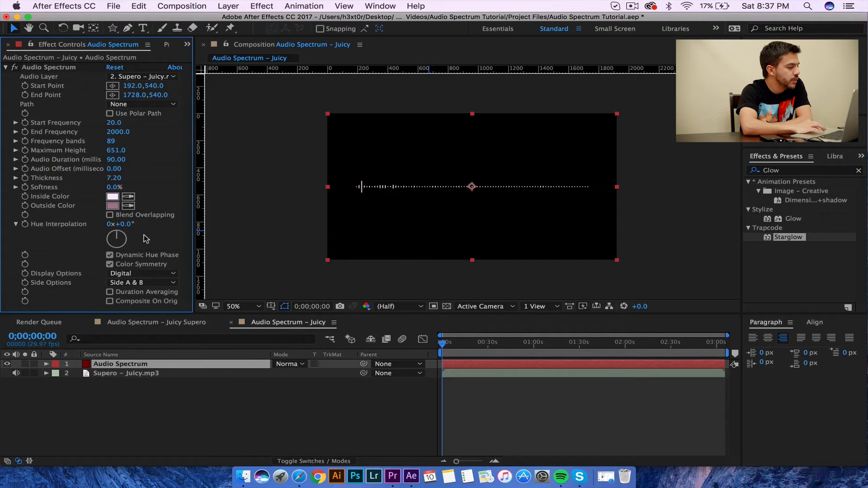
Switch the spectrum's display option to Analog lines and preview it briefly from the beginning
{"action": "left_click", "coordinate": [131, 273]}
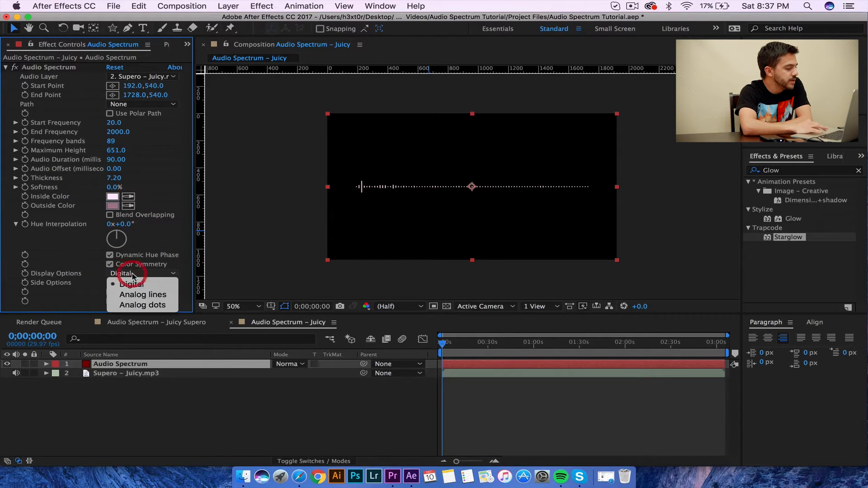
{"action": "left_click", "coordinate": [147, 294]}
{"action": "left_click", "coordinate": [435, 353]}
{"action": "key", "text": "space"}
{"action": "key", "text": "space"}
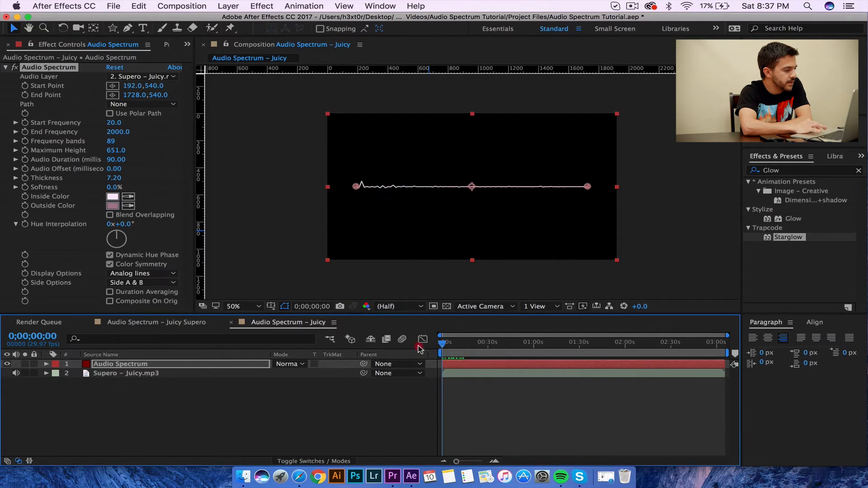
Try the Analog dots display option with a short preview, and switch the display back to Digital
{"action": "left_click", "coordinate": [154, 283]}
{"action": "left_click", "coordinate": [141, 274]}
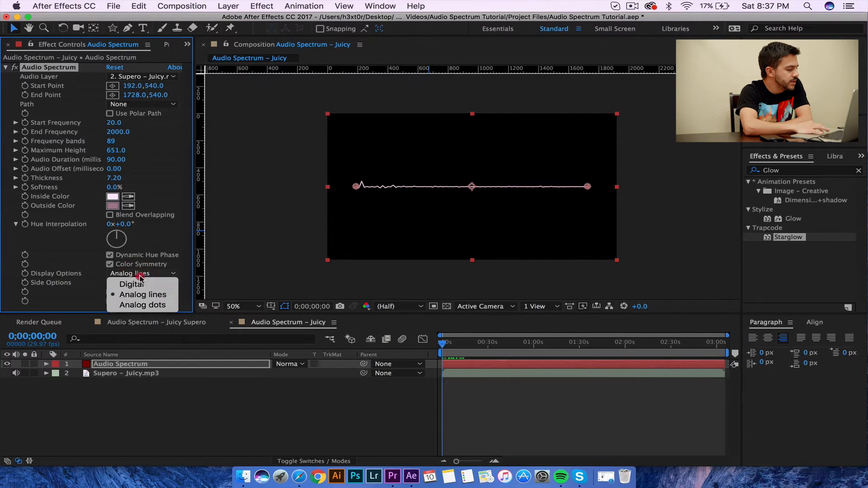
{"action": "left_click", "coordinate": [143, 304]}
{"action": "left_click", "coordinate": [450, 349]}
{"action": "key", "text": "space"}
{"action": "key", "text": "space"}
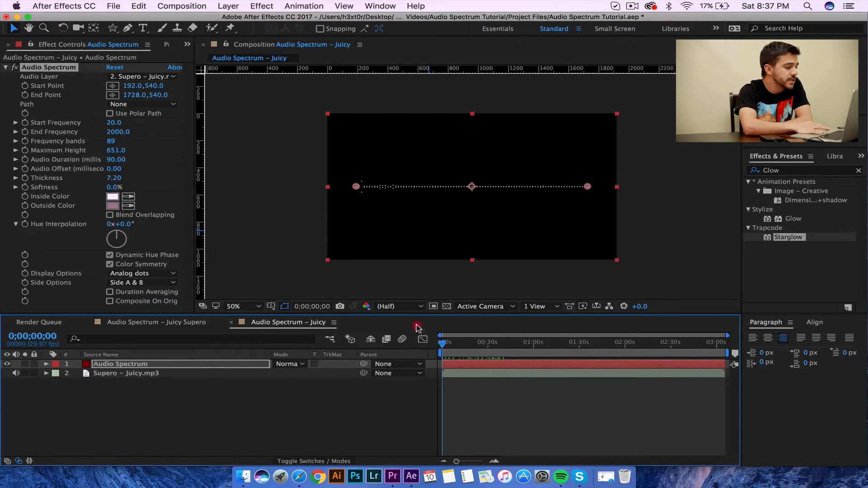
{"action": "left_click", "coordinate": [135, 274]}
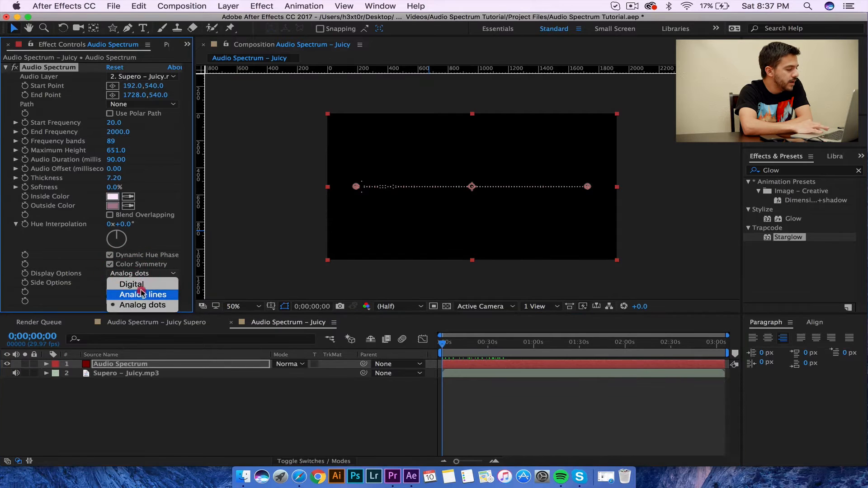
{"action": "left_click", "coordinate": [142, 284]}
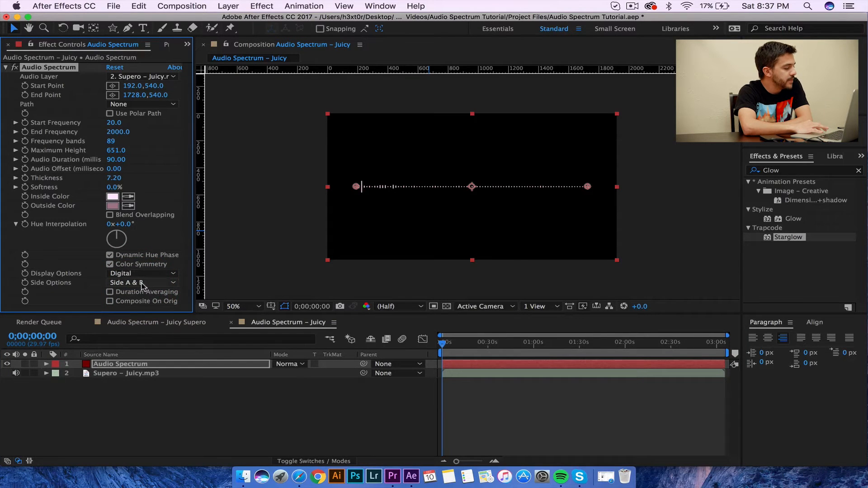
Try showing only Side A and only Side B of the spectrum, and restore Side A & B
{"action": "left_click", "coordinate": [142, 285]}
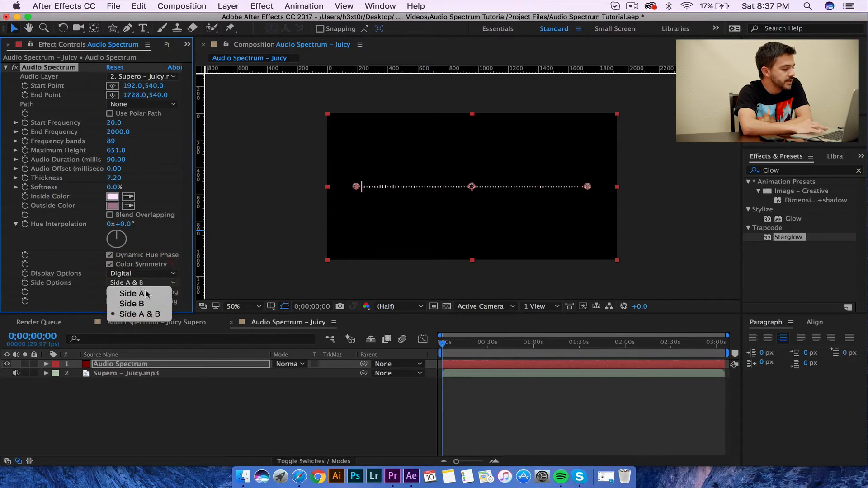
{"action": "left_click", "coordinate": [148, 294]}
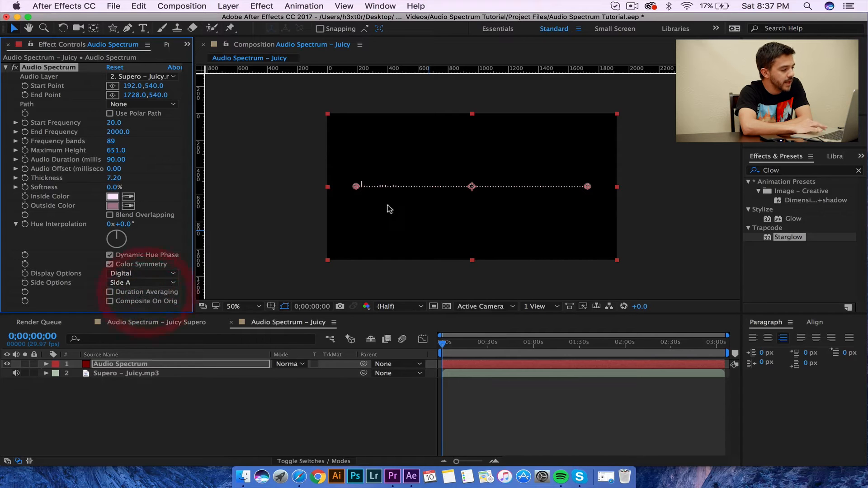
{"action": "left_click", "coordinate": [142, 293]}
{"action": "left_click", "coordinate": [141, 283]}
{"action": "left_click", "coordinate": [133, 304]}
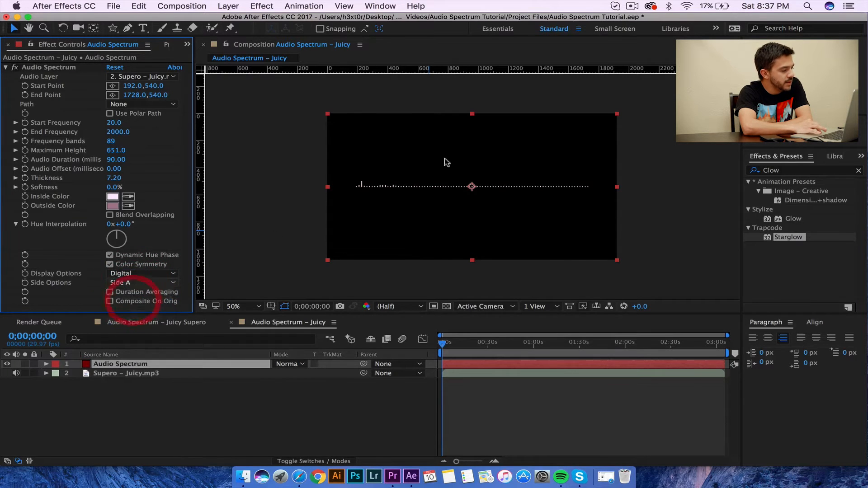
{"action": "left_click", "coordinate": [167, 282]}
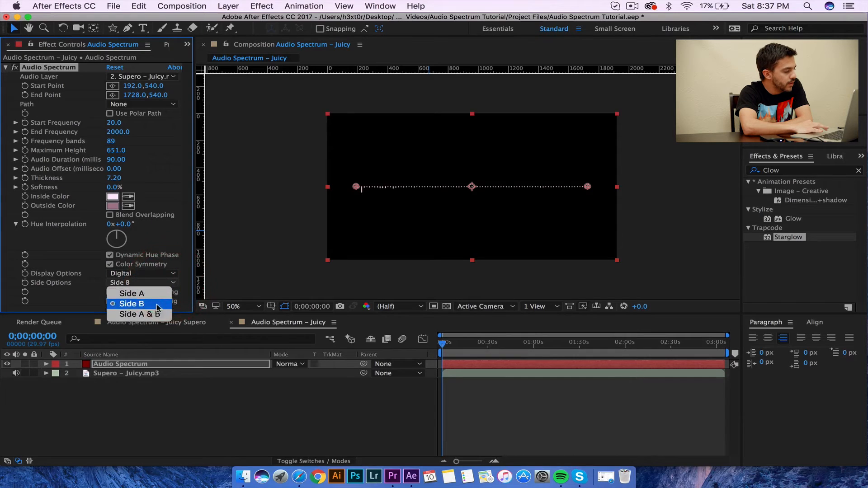
{"action": "left_click", "coordinate": [142, 313]}
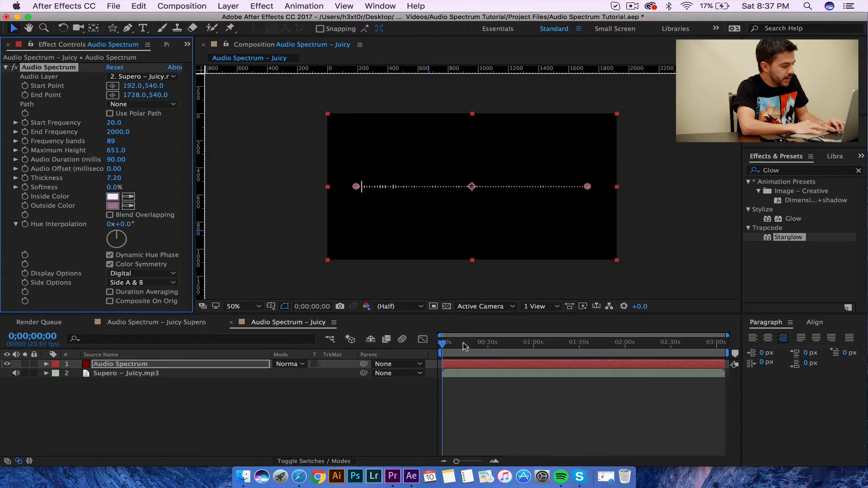
End the work area at about 30 seconds and return the playhead to the beginning of the composition
{"action": "mouse_move", "coordinate": [441, 344]}
{"action": "left_mouse_down"}
{"action": "mouse_move", "coordinate": [495, 343]}
{"action": "mouse_move", "coordinate": [429, 341]}
{"action": "left_mouse_up"}
{"action": "key", "text": "n"}
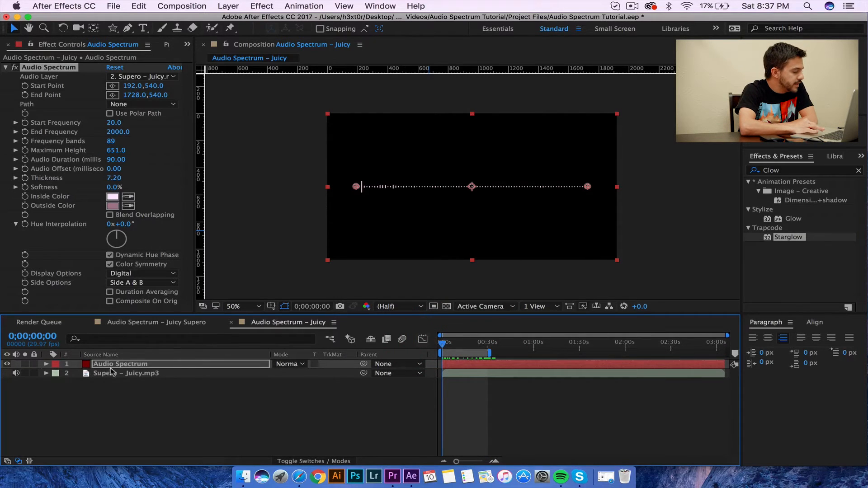
{"action": "mouse_move", "coordinate": [442, 346]}
{"action": "left_mouse_down"}
{"action": "mouse_move", "coordinate": [475, 344]}
{"action": "mouse_move", "coordinate": [442, 342]}
{"action": "left_mouse_up"}
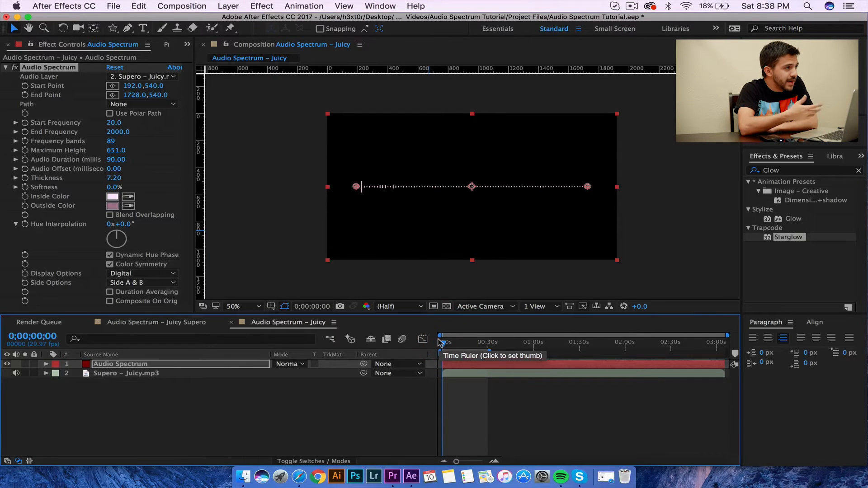
Clear the Glow search from the effects list and deselect the Audio Spectrum layer
{"action": "left_click", "coordinate": [745, 171]}
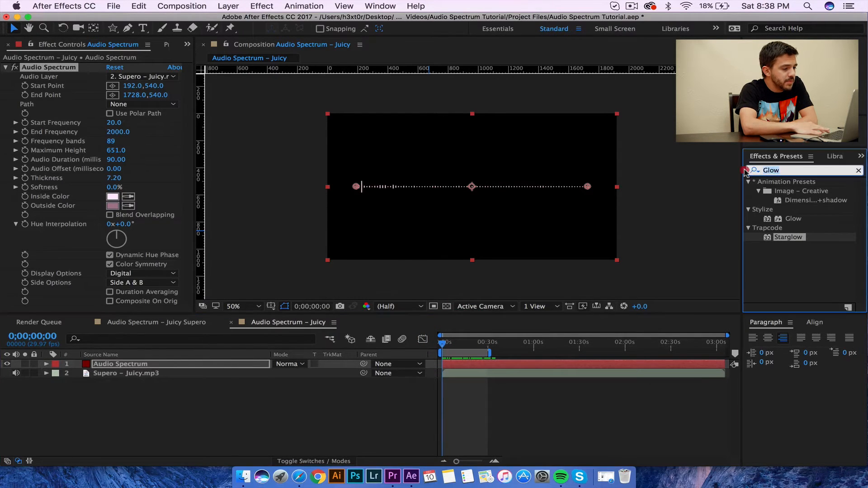
{"action": "key", "text": "BackSpace"}
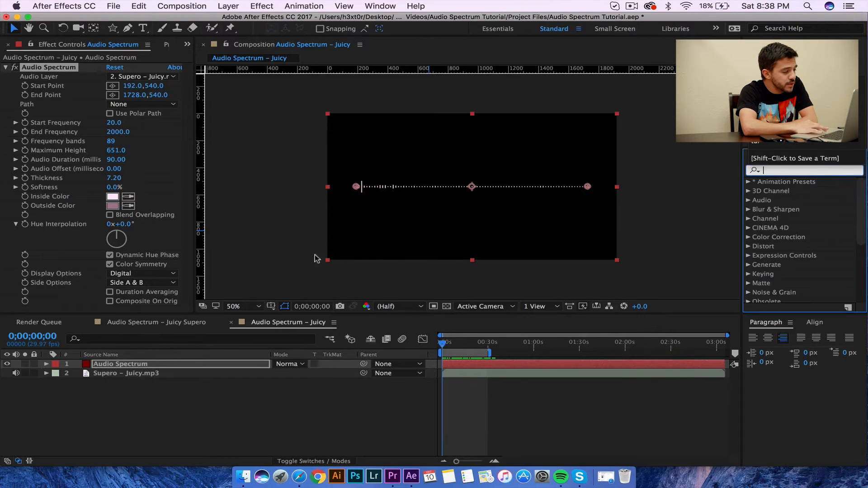
{"action": "left_click", "coordinate": [300, 260]}
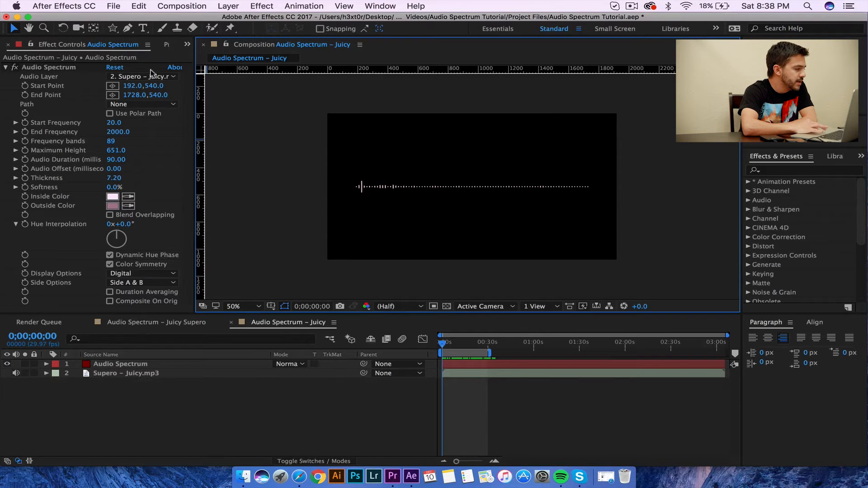
Set the Audio Spectrum effect's start frequency to 300
{"action": "left_click_drag", "start_coordinate": [112, 124], "coordinate": [139, 123]}
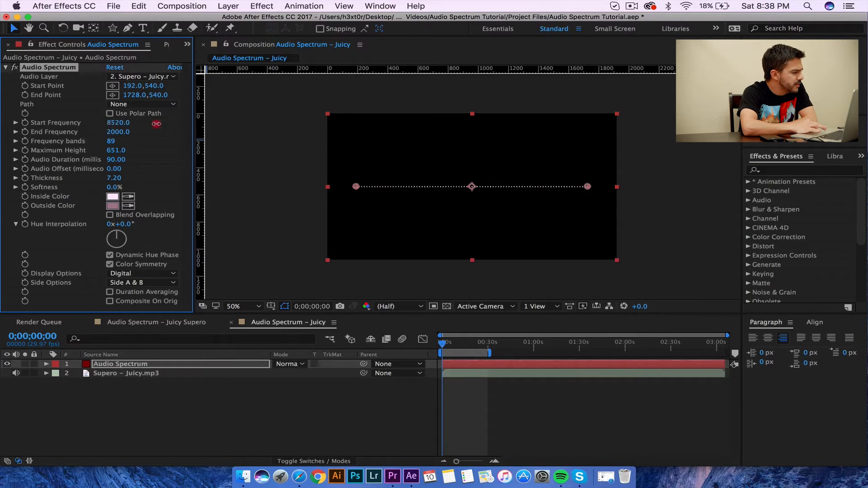
{"action": "left_click", "coordinate": [122, 124]}
{"action": "type", "text": "3"}
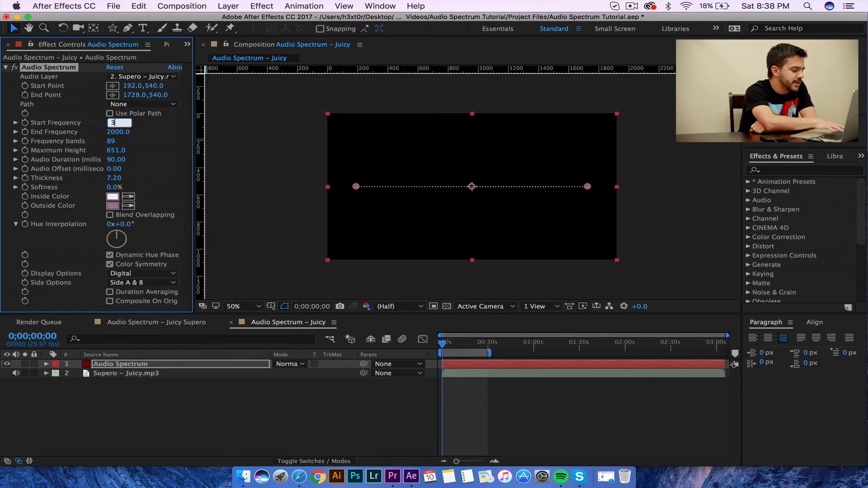
{"action": "type", "text": "00"}
{"action": "key", "text": "Return"}
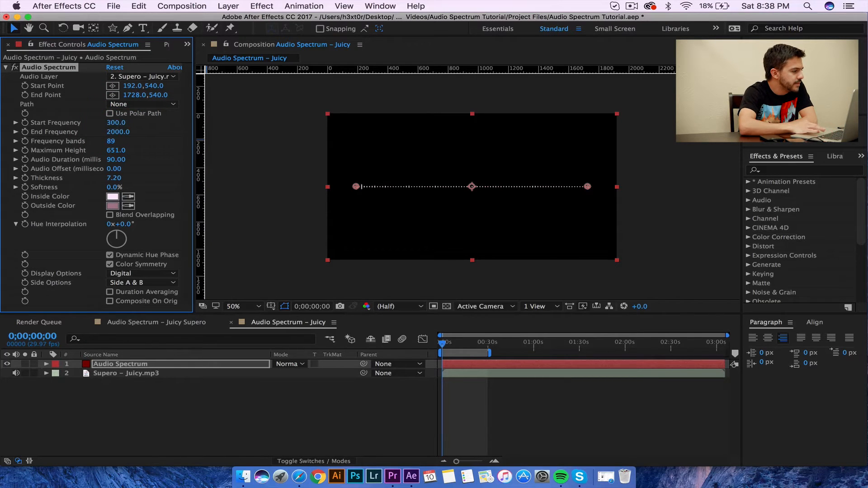
Set the Audio Spectrum effect's end frequency to 800
{"action": "left_click", "coordinate": [119, 131]}
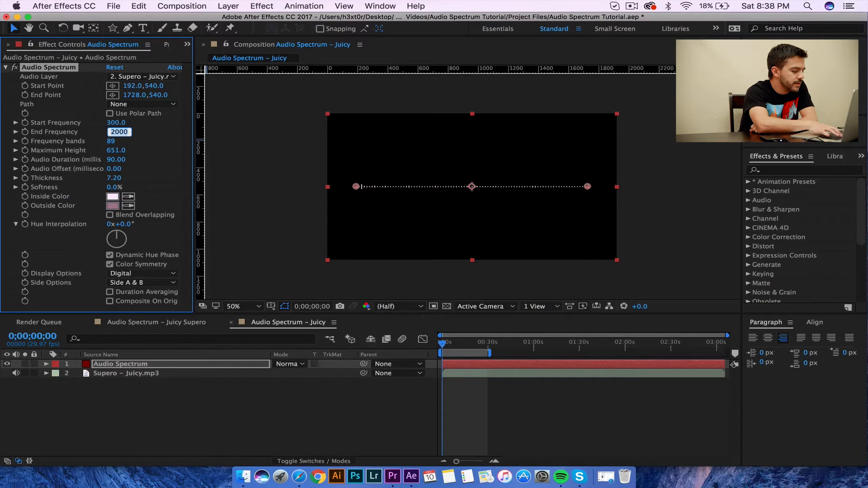
{"action": "type", "text": "800"}
{"action": "key", "text": "Return"}
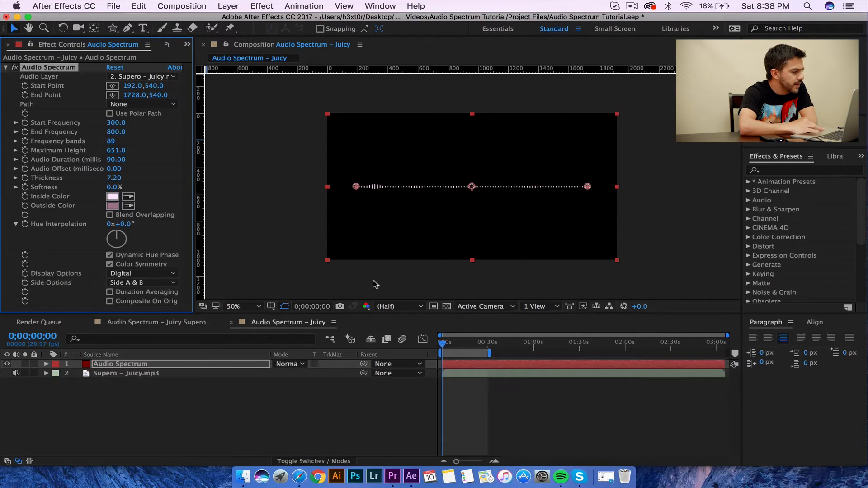
At about 8 seconds, raise the spectrum's frequency bands to 152 and maximum height to 2191, and preview from the beginning
{"action": "left_click_drag", "start_coordinate": [442, 343], "coordinate": [455, 345]}
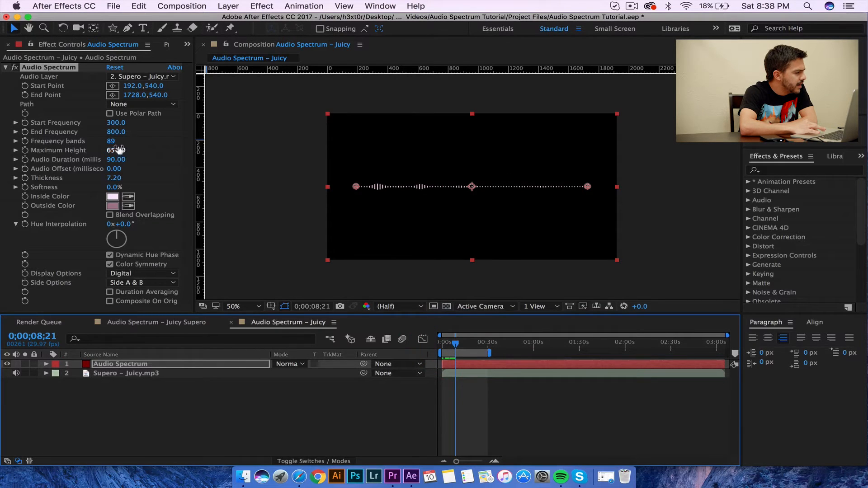
{"action": "left_click_drag", "start_coordinate": [111, 141], "coordinate": [204, 147]}
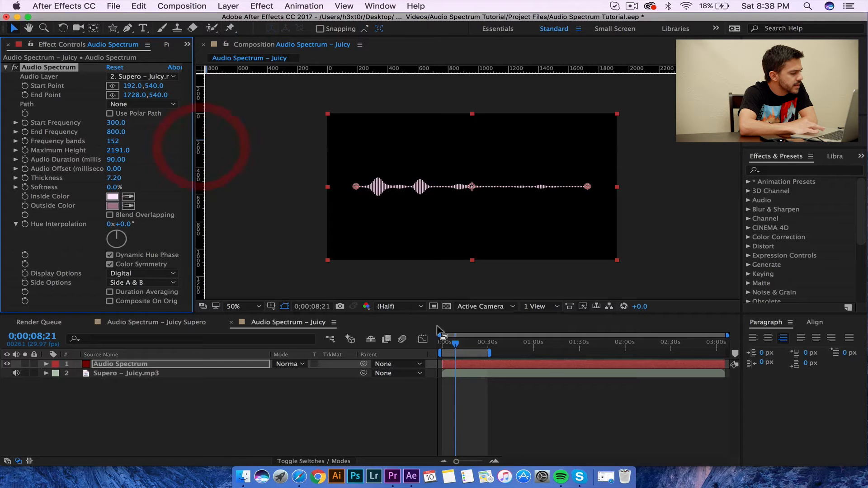
{"action": "left_click_drag", "start_coordinate": [455, 345], "coordinate": [435, 344]}
{"action": "key", "text": "space"}
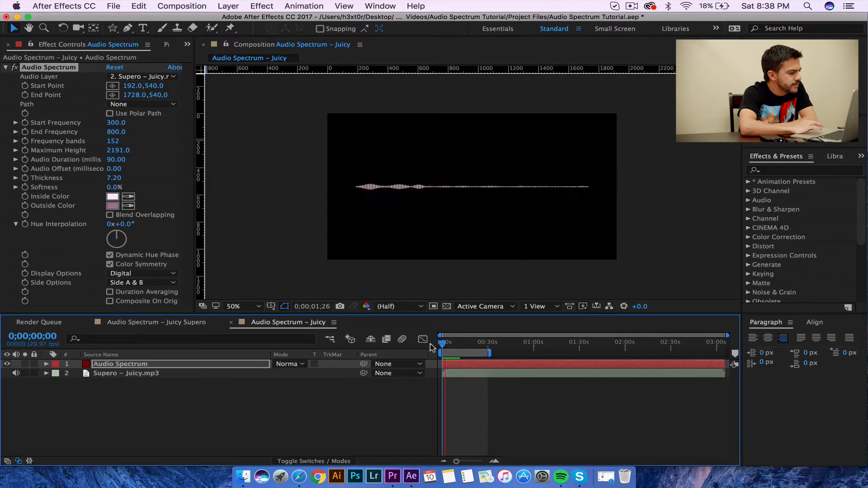
{"action": "key", "text": "space"}
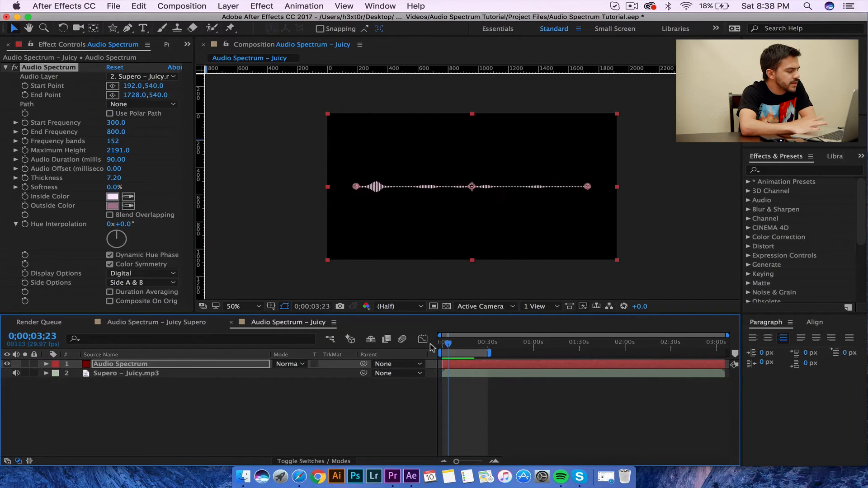
Change the spectrum's inside color to purple and its outside color to dark maroon, and preview the result
{"action": "left_click", "coordinate": [115, 196]}
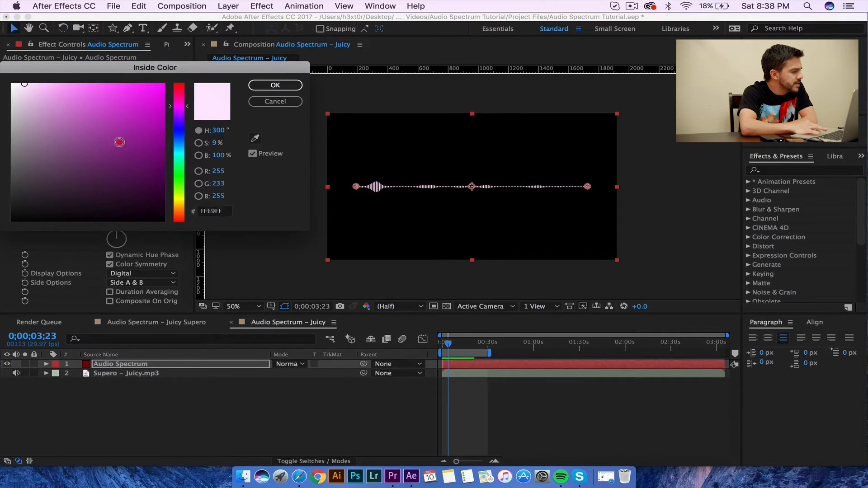
{"action": "left_click_drag", "start_coordinate": [118, 142], "coordinate": [186, 137]}
{"action": "left_click", "coordinate": [271, 86]}
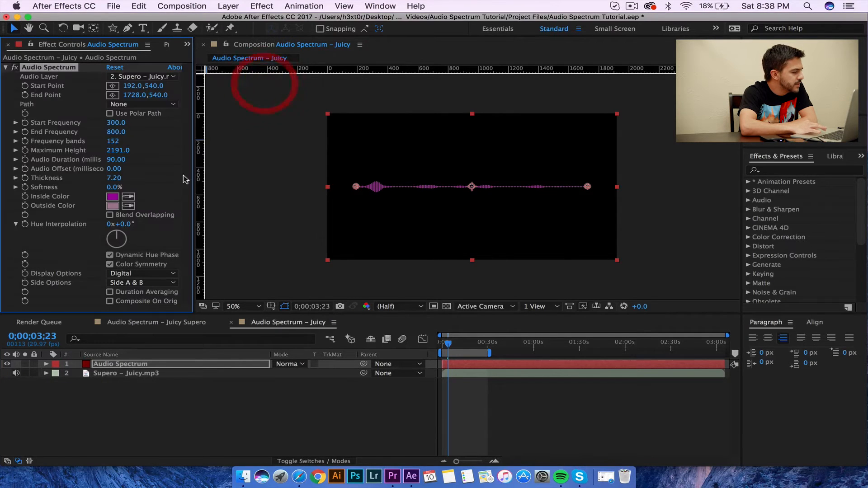
{"action": "left_click", "coordinate": [116, 205]}
{"action": "left_click", "coordinate": [160, 158]}
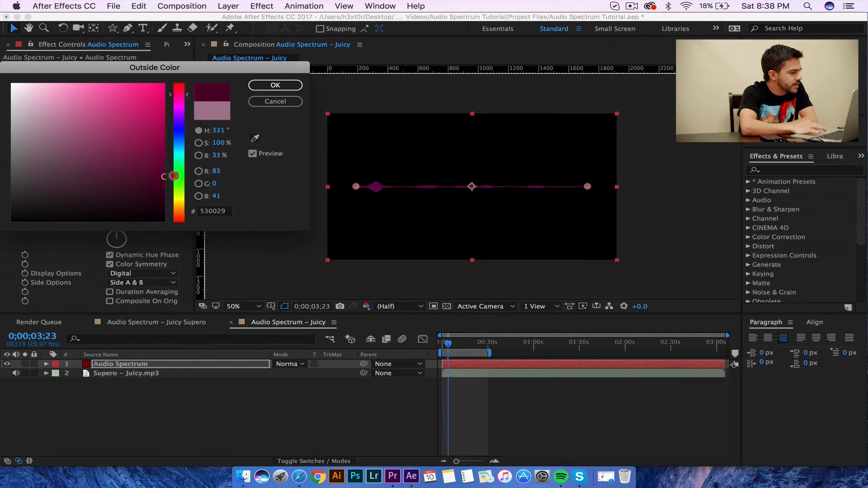
{"action": "left_click", "coordinate": [271, 85]}
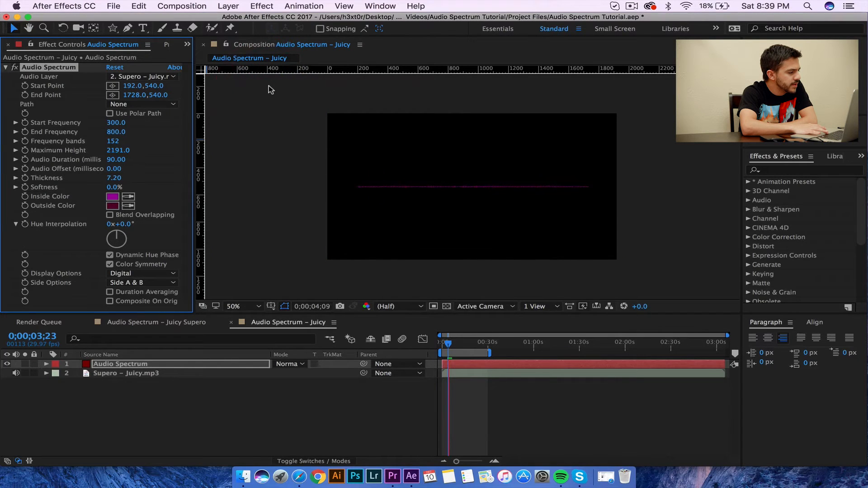
{"action": "key", "text": "space"}
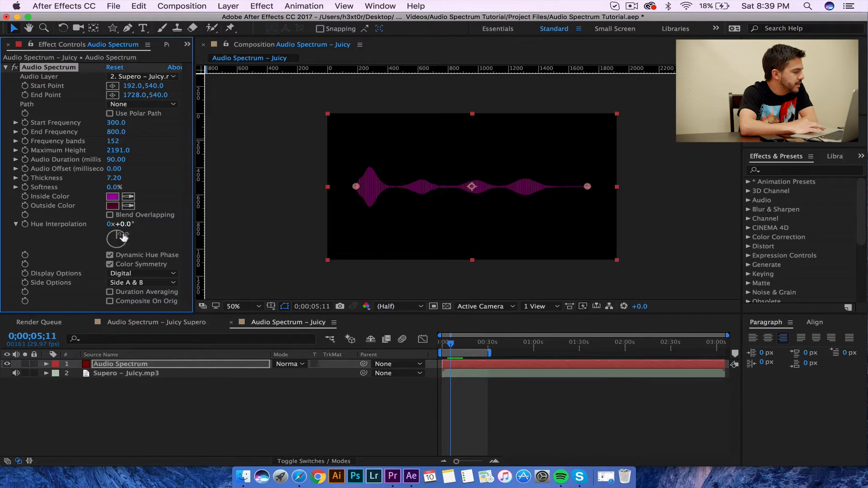
Try a Hue Interpolation of one full revolution on the spectrum, and return it to 0 revolutions
{"action": "left_click", "coordinate": [110, 223]}
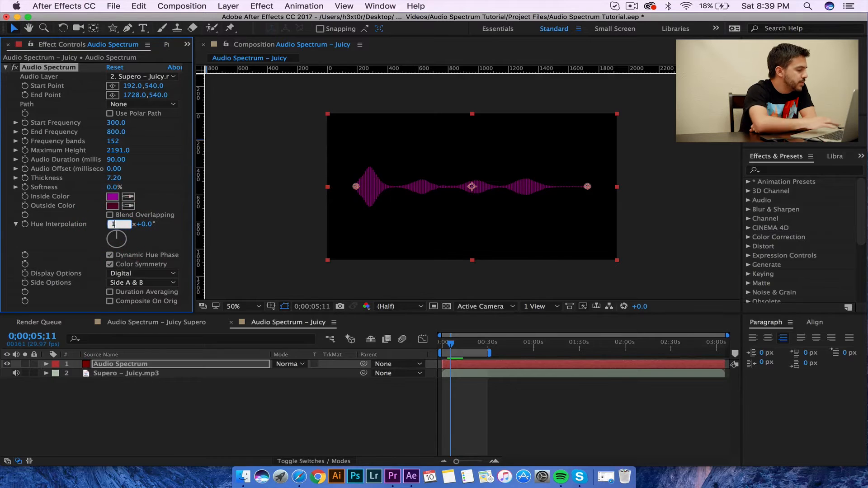
{"action": "left_click", "coordinate": [94, 246]}
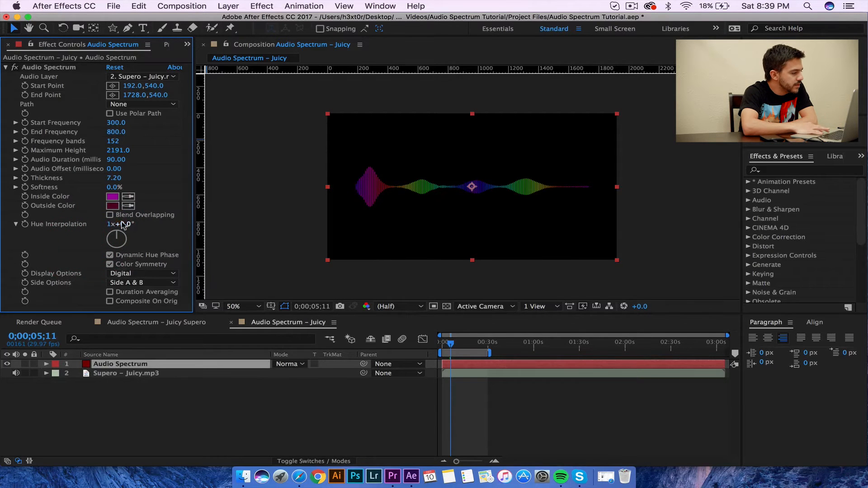
{"action": "left_click", "coordinate": [112, 225]}
{"action": "type", "text": "0"}
{"action": "left_click", "coordinate": [158, 231]}
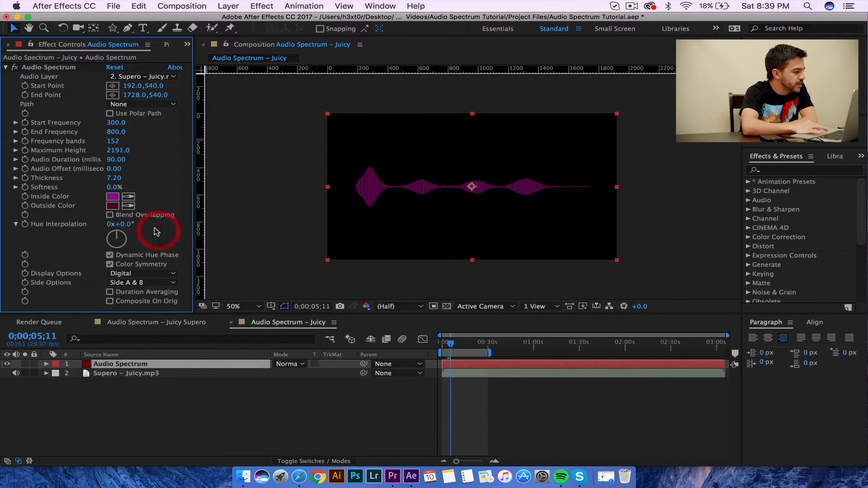
Set the spectrum's Hue Interpolation to 39° and preview the color variation
{"action": "left_click_drag", "start_coordinate": [124, 224], "coordinate": [134, 224]}
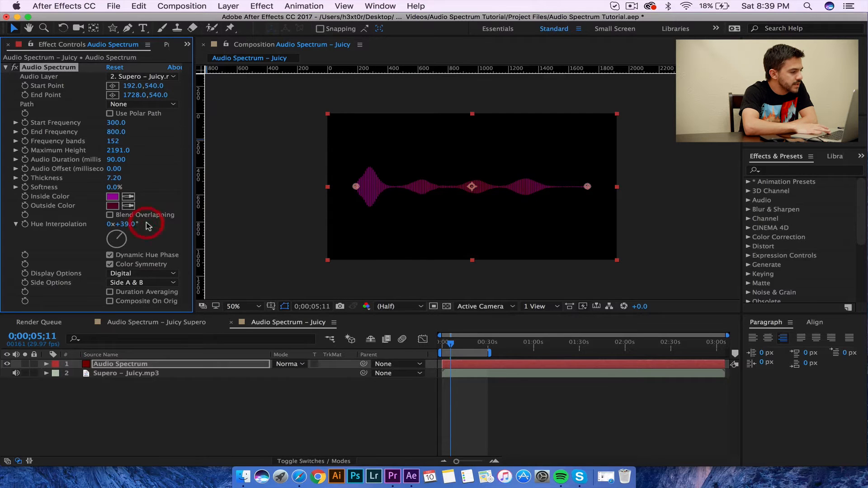
{"action": "key", "text": "space"}
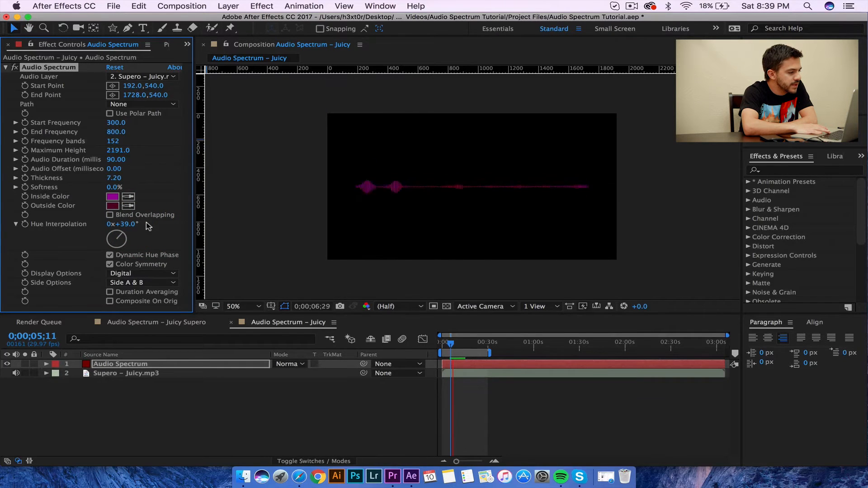
{"action": "key", "text": "space"}
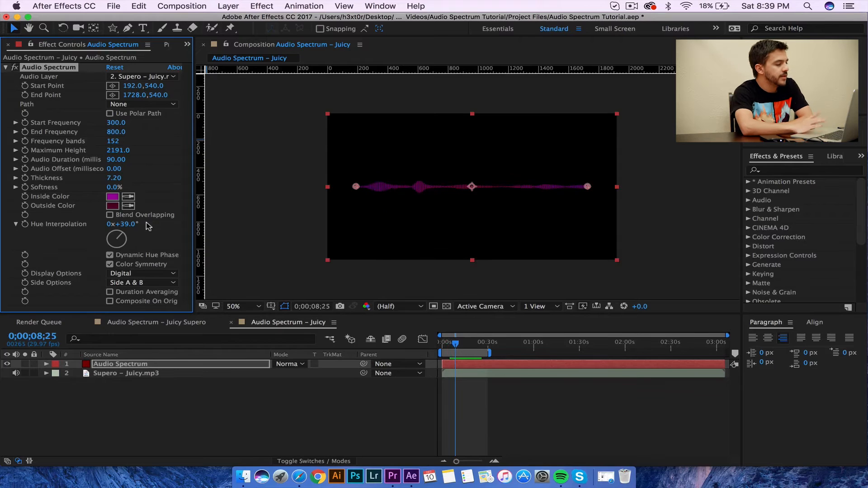
Try the Analog lines display option for the spectrum, and restore Digital
{"action": "left_click", "coordinate": [144, 274]}
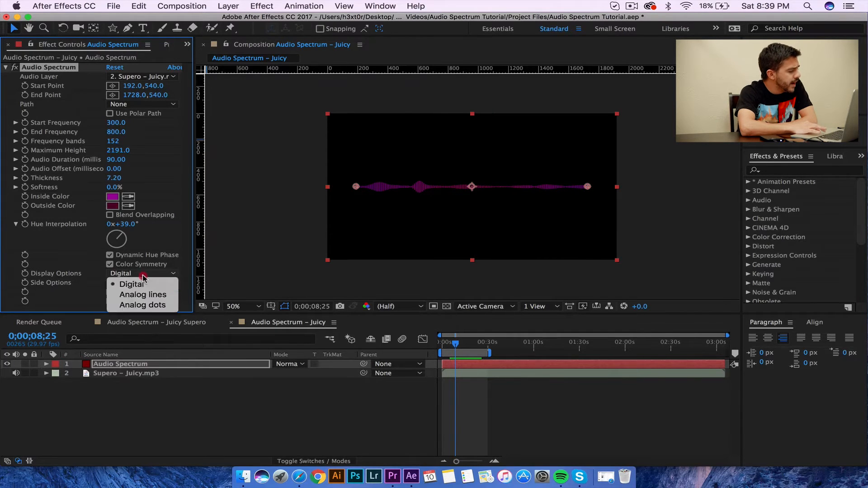
{"action": "left_click", "coordinate": [143, 294]}
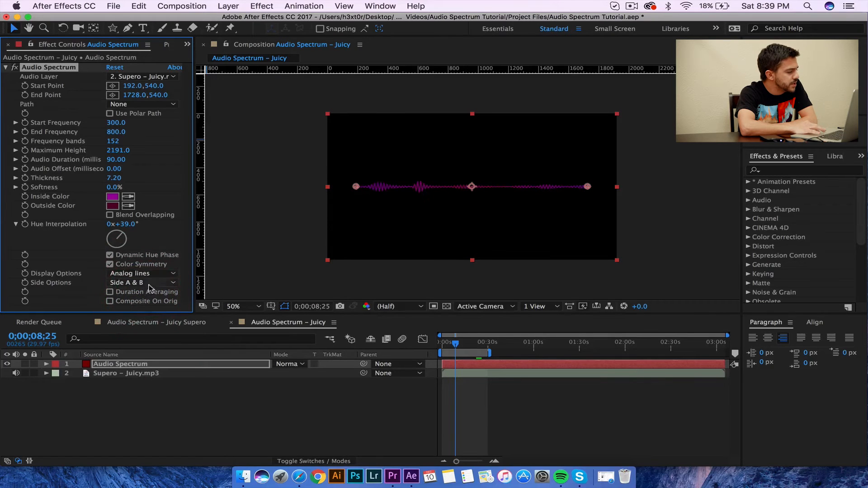
{"action": "left_click", "coordinate": [145, 274]}
{"action": "left_click", "coordinate": [148, 283]}
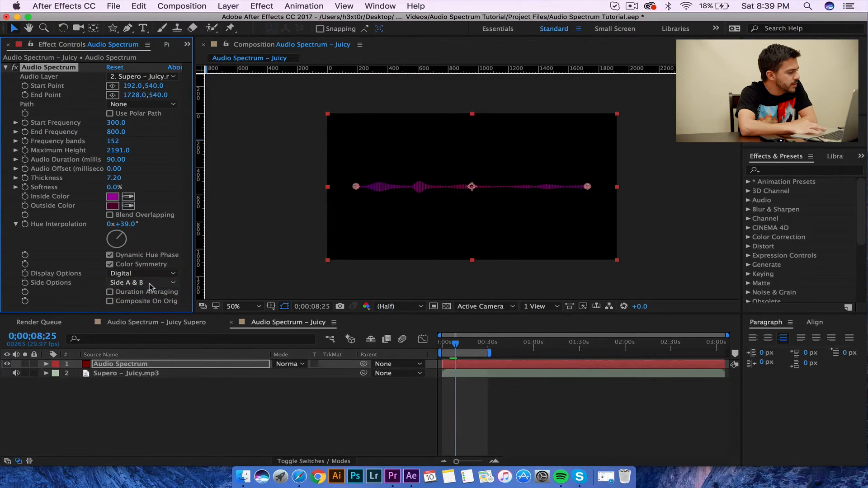
Show only Side A of the spectrum, deselect its layer and preview the result
{"action": "left_click", "coordinate": [147, 284]}
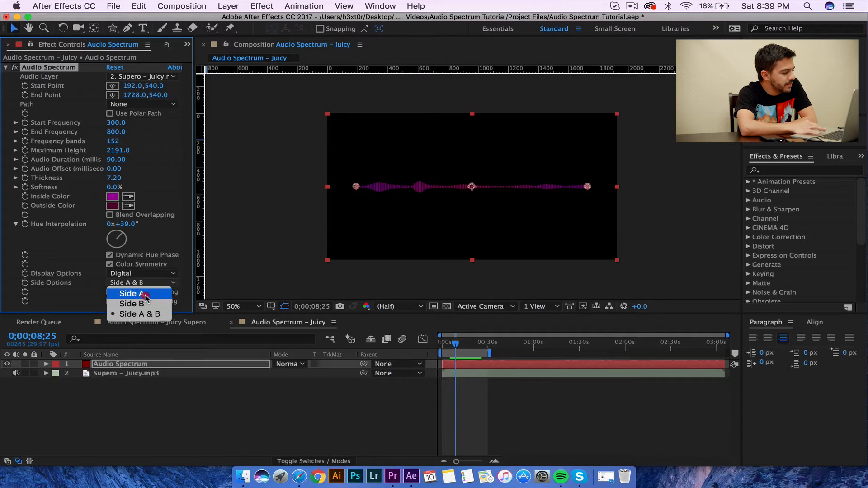
{"action": "left_click", "coordinate": [145, 295]}
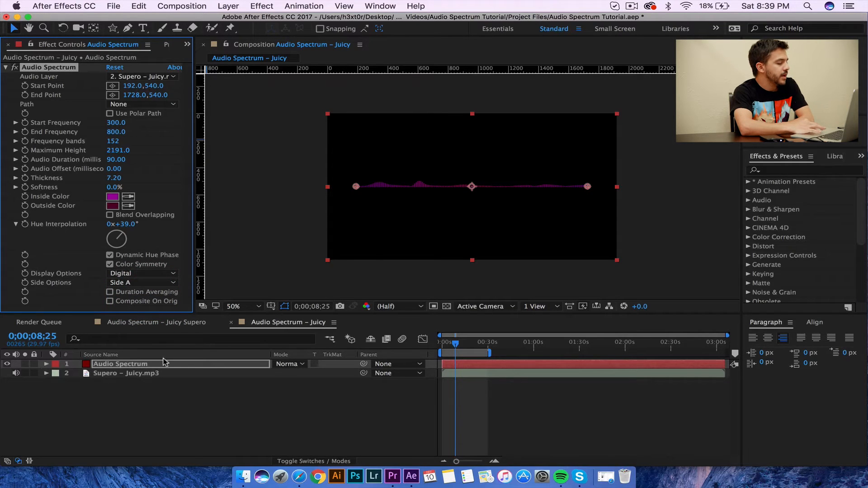
{"action": "left_click", "coordinate": [162, 404]}
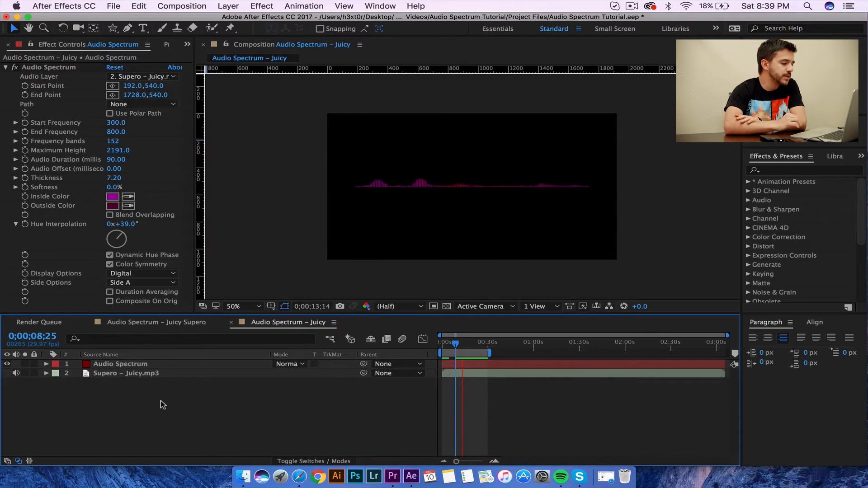
Create a new 1920 × 1080 px solid in the composition, keeping the default name and deep red color
{"action": "right_click", "coordinate": [129, 403]}
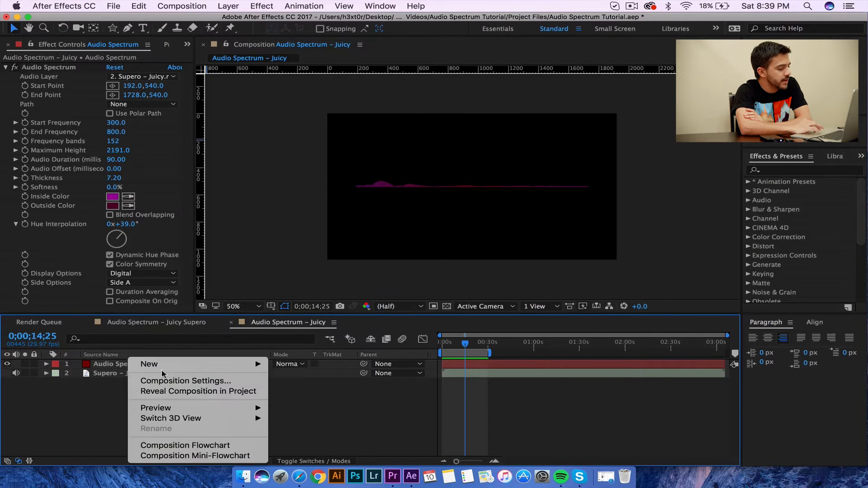
{"action": "mouse_move", "coordinate": [234, 365]}
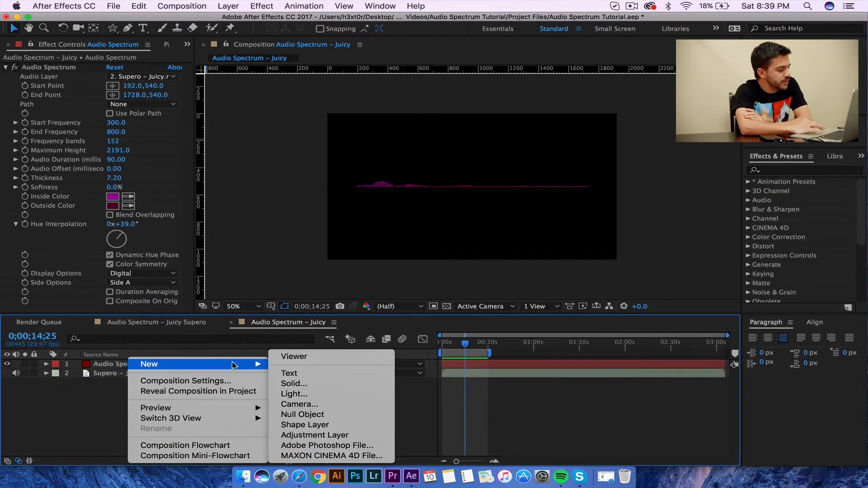
{"action": "left_click", "coordinate": [315, 389]}
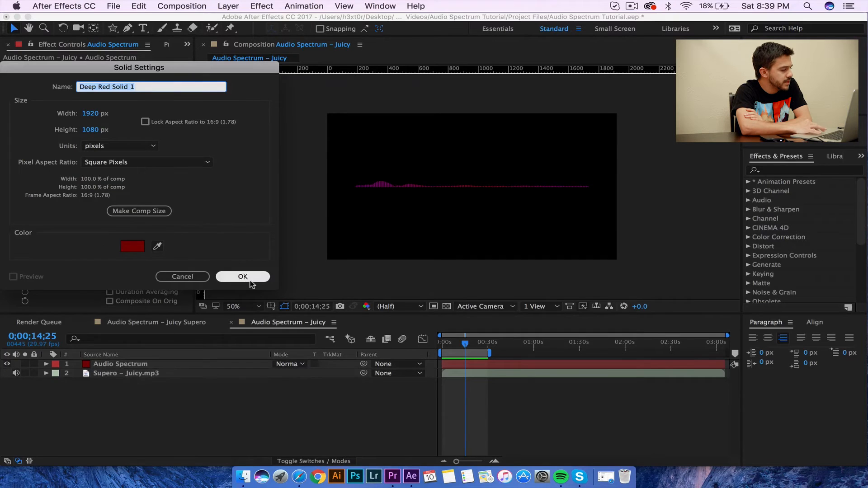
{"action": "left_click", "coordinate": [243, 276]}
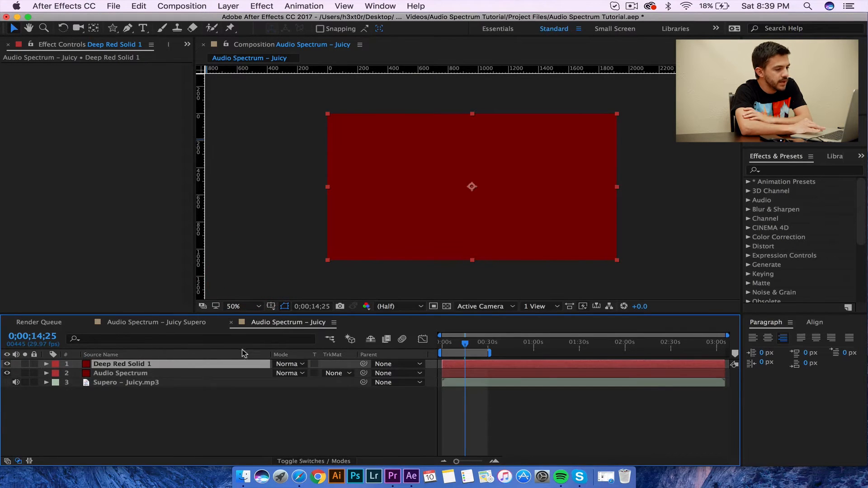
Search the effects for "4-" and apply 4-Color Gradient to the new solid
{"action": "left_click", "coordinate": [795, 170]}
{"action": "type", "text": "4-"}
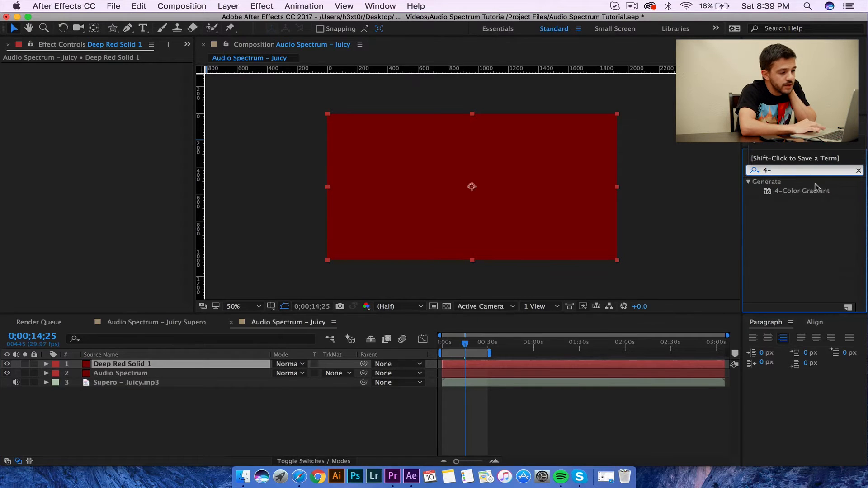
{"action": "left_click_drag", "start_coordinate": [816, 190], "coordinate": [474, 226]}
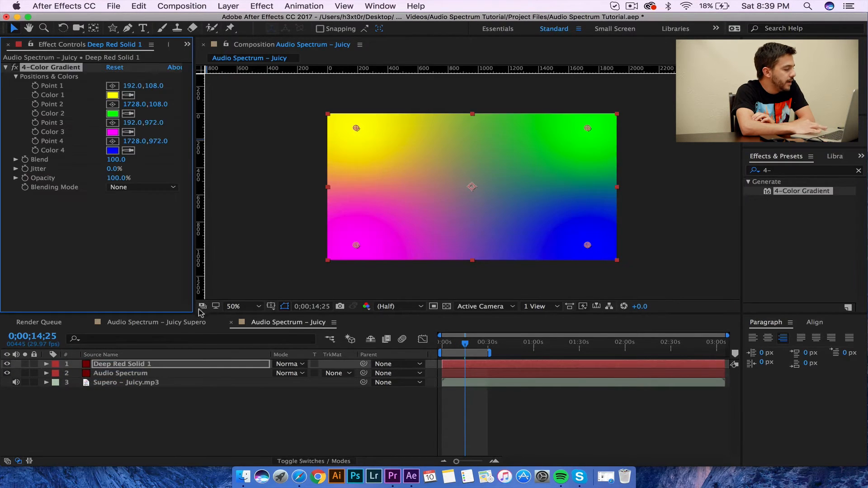
Rename the gradient solid layer as Background, place it beneath the other layers, and preview the spectrum over it
{"action": "left_click", "coordinate": [118, 364]}
{"action": "key", "text": "Return"}
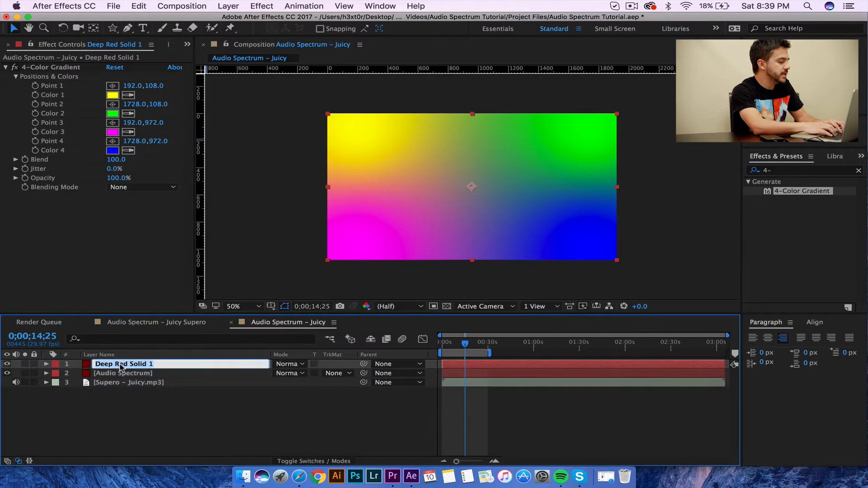
{"action": "type", "text": "Backgroun"}
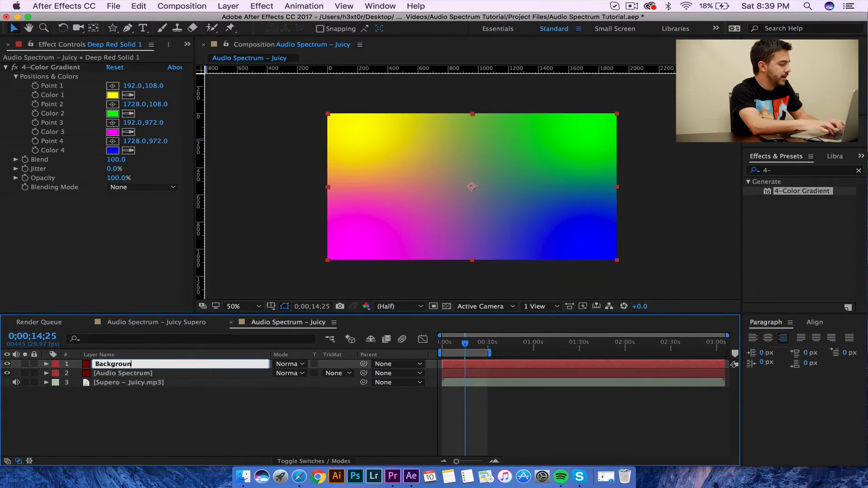
{"action": "type", "text": "d"}
{"action": "key", "text": "Return"}
{"action": "left_click_drag", "start_coordinate": [120, 364], "coordinate": [117, 391]}
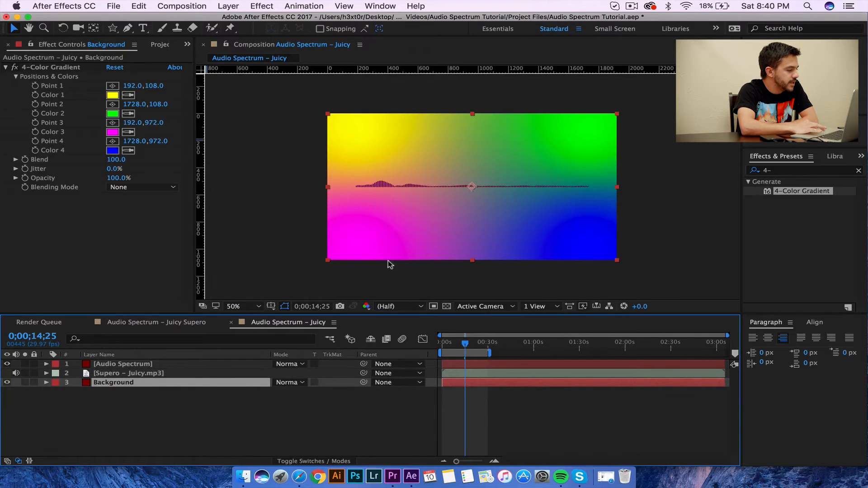
{"action": "key", "text": "space"}
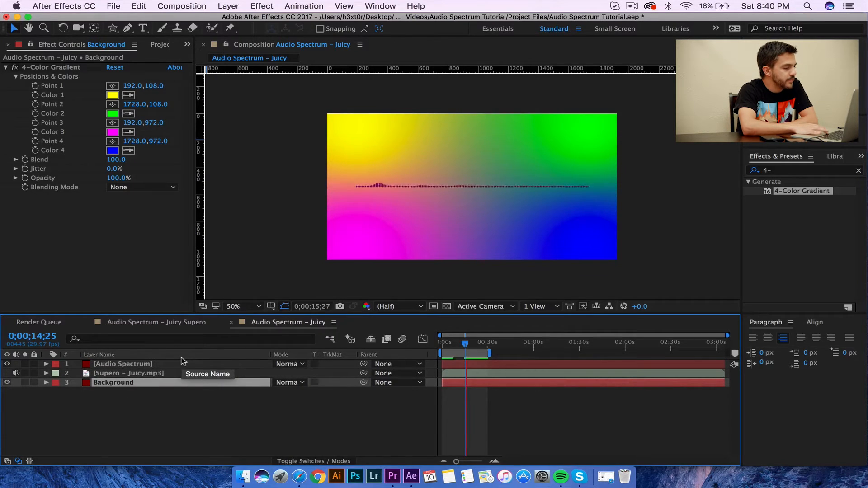
{"action": "key", "text": "space"}
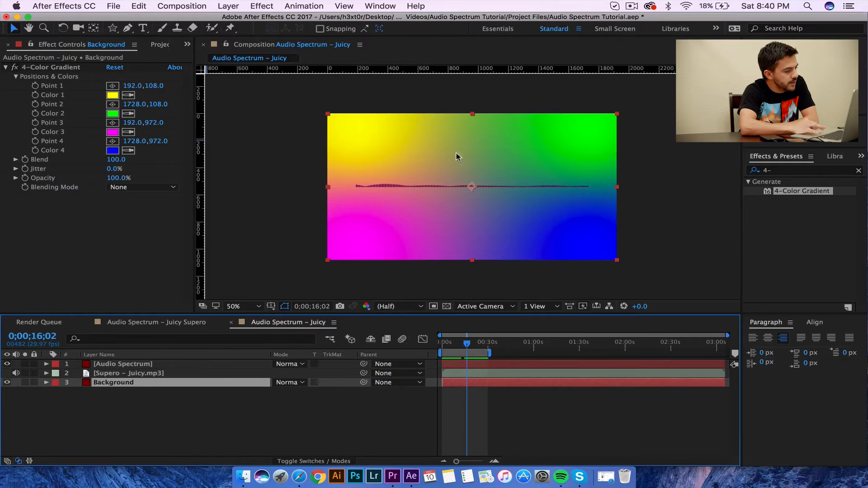
Change the Background gradient's Color 1 to pink FF007C and Color 2 to a dark purple
{"action": "left_click", "coordinate": [112, 98]}
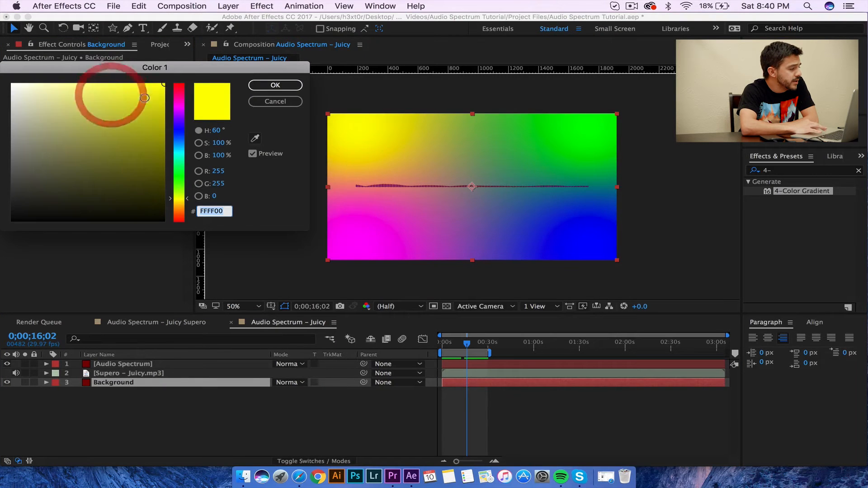
{"action": "left_click_drag", "start_coordinate": [179, 135], "coordinate": [177, 93]}
{"action": "left_click", "coordinate": [159, 90]}
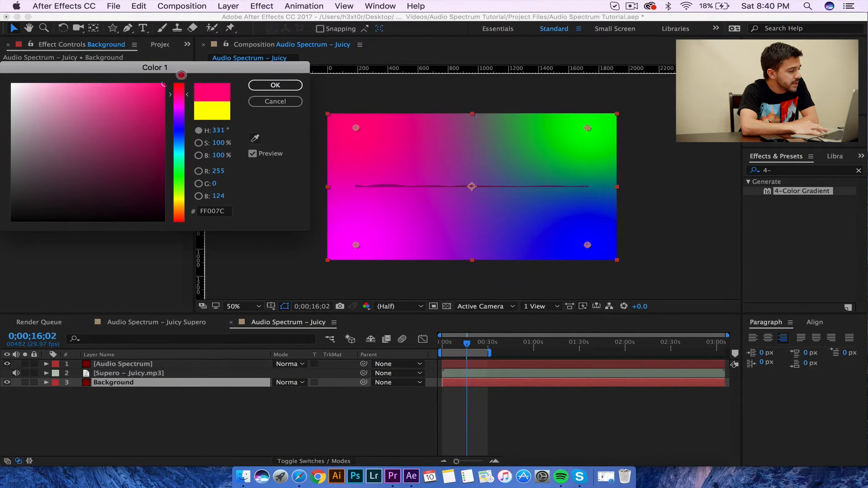
{"action": "left_click", "coordinate": [275, 85]}
{"action": "left_click", "coordinate": [113, 115]}
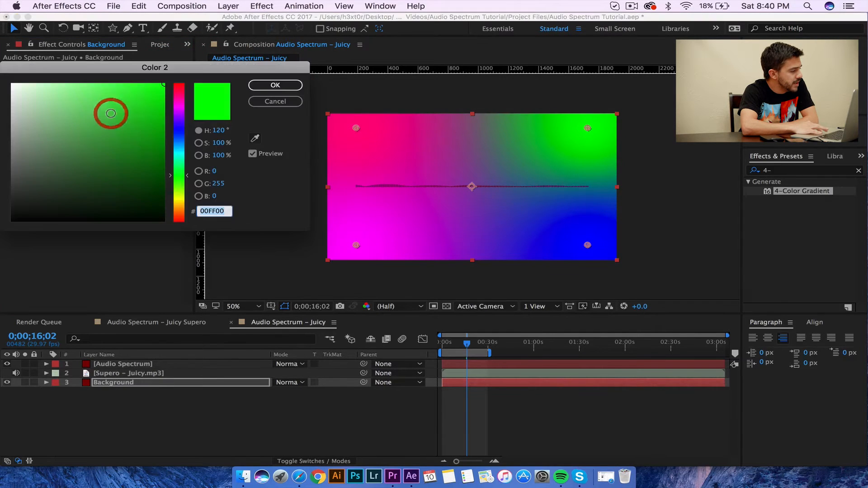
{"action": "mouse_move", "coordinate": [178, 121]}
{"action": "left_mouse_down"}
{"action": "mouse_move", "coordinate": [167, 101]}
{"action": "mouse_move", "coordinate": [180, 159]}
{"action": "mouse_move", "coordinate": [186, 139]}
{"action": "left_mouse_up"}
{"action": "left_click", "coordinate": [178, 115]}
{"action": "left_click", "coordinate": [287, 84]}
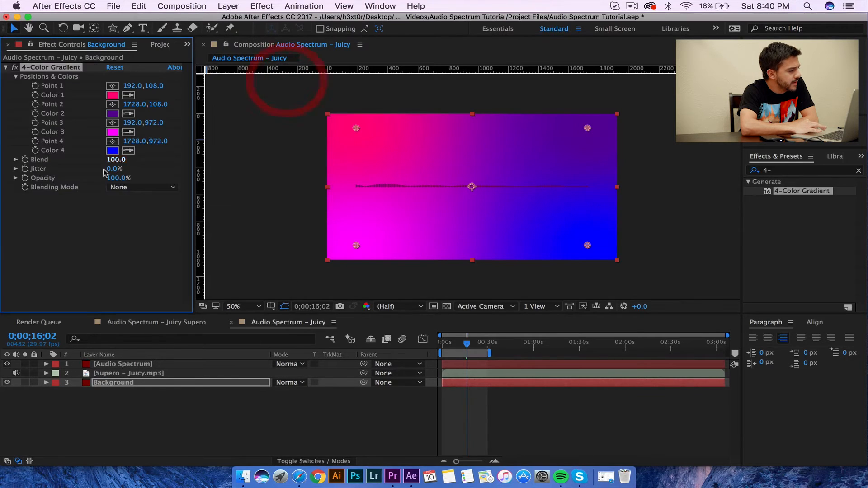
Change the Background gradient's Color 3 to purple 8500BD and Color 4 to magenta FF00D8
{"action": "left_click", "coordinate": [113, 135]}
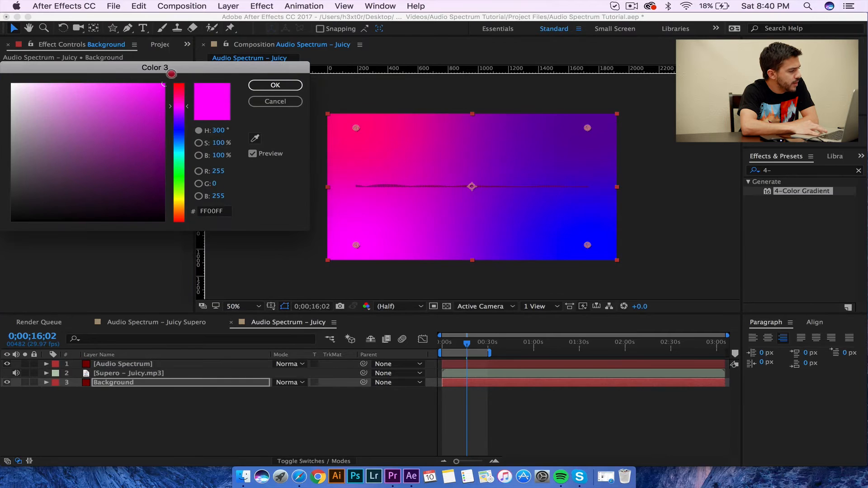
{"action": "mouse_move", "coordinate": [179, 107]}
{"action": "left_mouse_down"}
{"action": "mouse_move", "coordinate": [170, 141]}
{"action": "mouse_move", "coordinate": [176, 118]}
{"action": "left_mouse_up"}
{"action": "left_click", "coordinate": [163, 119]}
{"action": "left_click", "coordinate": [185, 116]}
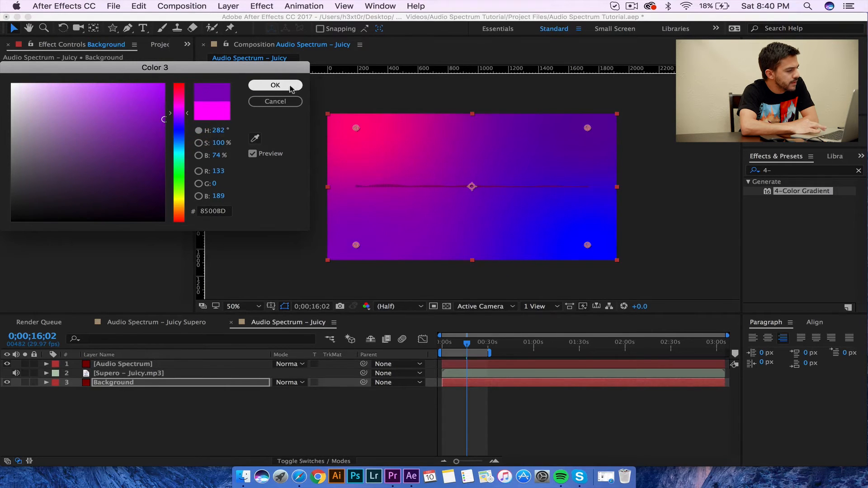
{"action": "left_click", "coordinate": [290, 87]}
{"action": "left_click", "coordinate": [113, 153]}
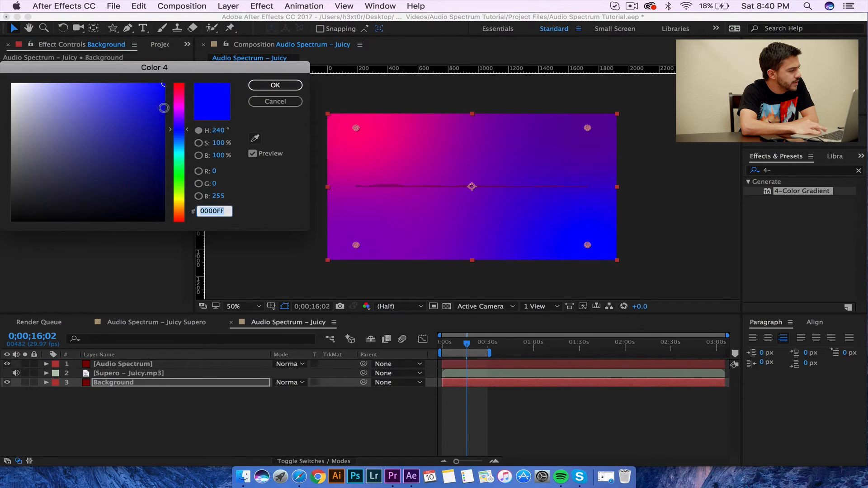
{"action": "left_click", "coordinate": [183, 107]}
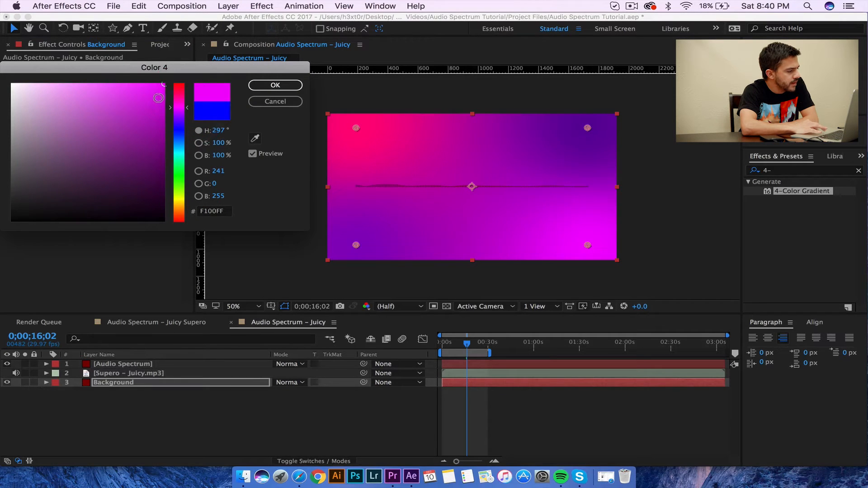
{"action": "left_click_drag", "start_coordinate": [185, 108], "coordinate": [186, 105]}
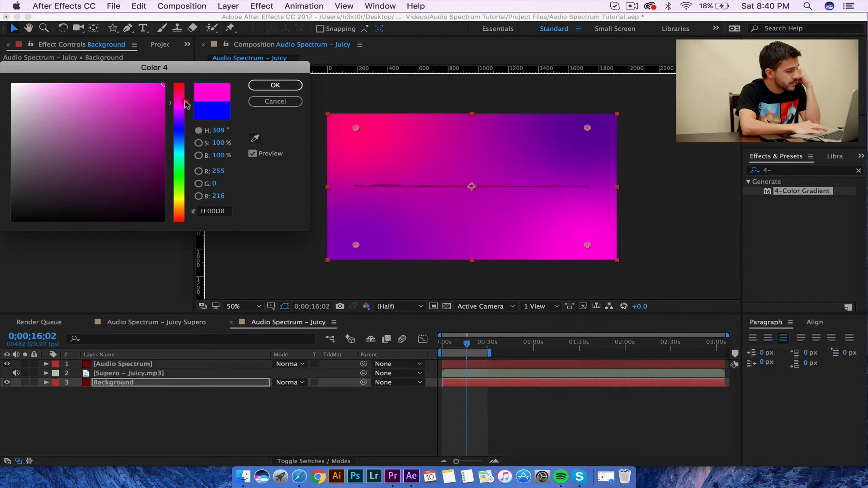
{"action": "left_click", "coordinate": [274, 85]}
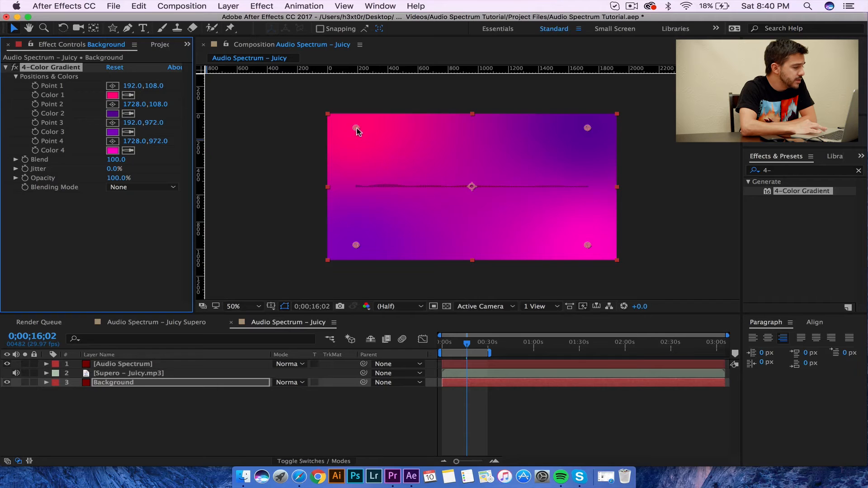
Move gradient points 1 to 4 inward to about 380,284, 1600,236, 316,892 and 1548,848, and raise Blend to 472
{"action": "left_click_drag", "start_coordinate": [356, 128], "coordinate": [385, 154]}
{"action": "left_click_drag", "start_coordinate": [356, 246], "coordinate": [389, 223]}
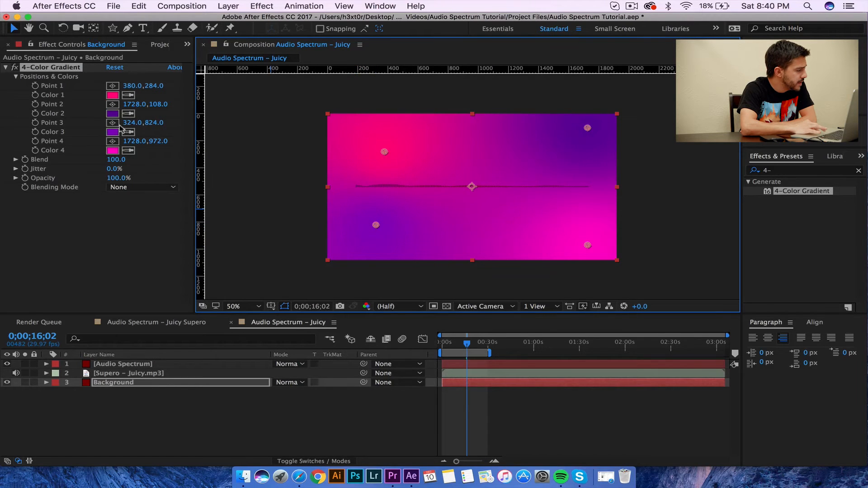
{"action": "left_click_drag", "start_coordinate": [588, 244], "coordinate": [556, 223]}
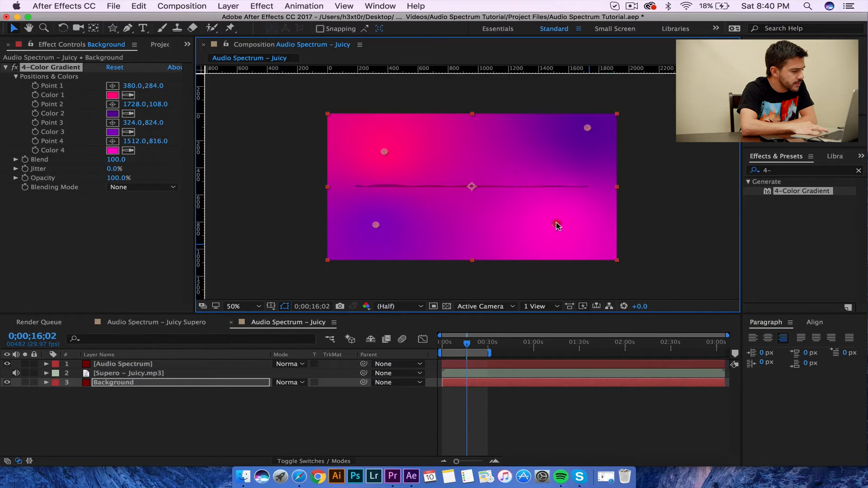
{"action": "left_click_drag", "start_coordinate": [578, 140], "coordinate": [572, 143]}
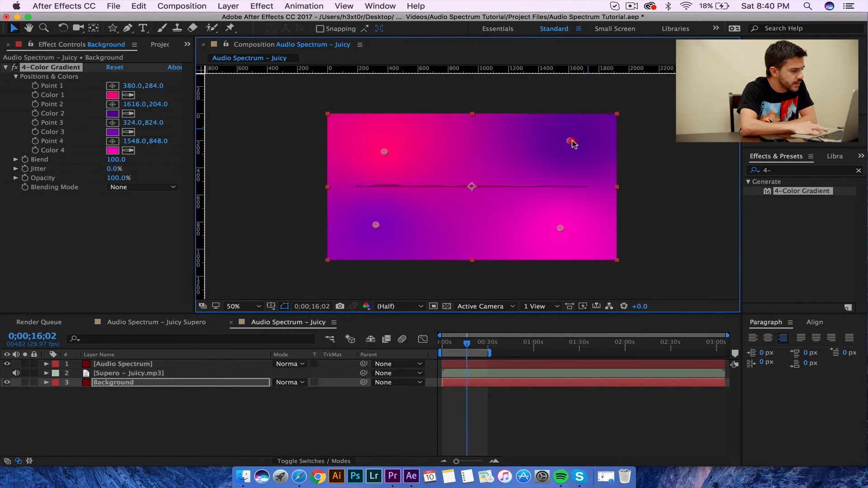
{"action": "mouse_move", "coordinate": [375, 225]}
{"action": "left_mouse_down"}
{"action": "mouse_move", "coordinate": [366, 234]}
{"action": "mouse_move", "coordinate": [388, 232]}
{"action": "mouse_move", "coordinate": [374, 234]}
{"action": "left_mouse_up"}
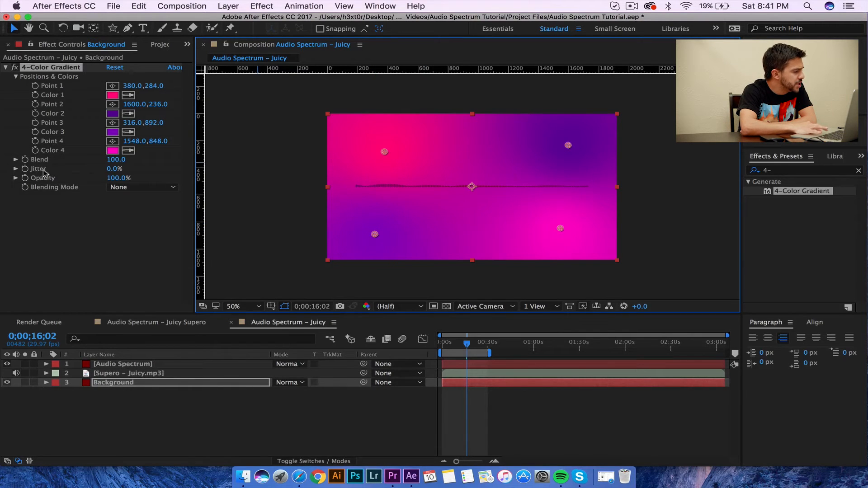
{"action": "left_click_drag", "start_coordinate": [115, 169], "coordinate": [157, 163]}
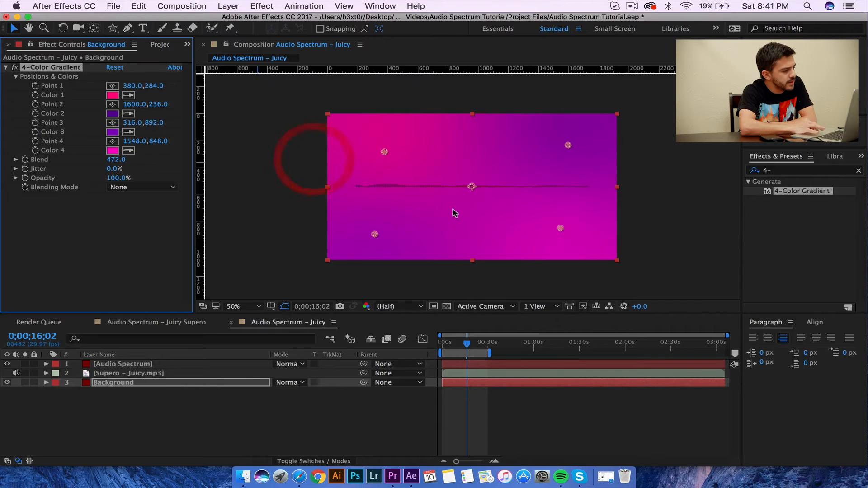
Darken the gradient's Color 3 to 600188 and reposition Point 3 at about 320,888
{"action": "left_click_drag", "start_coordinate": [374, 234], "coordinate": [379, 236]}
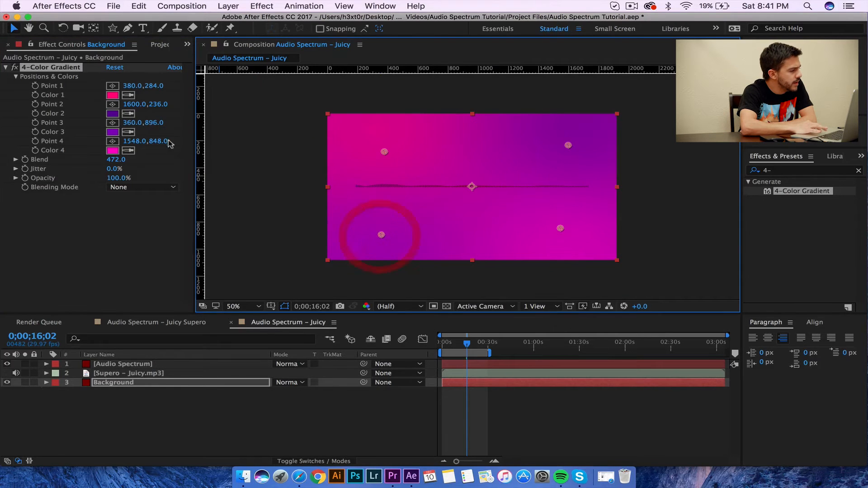
{"action": "left_click", "coordinate": [112, 131]}
{"action": "mouse_move", "coordinate": [164, 132]}
{"action": "left_mouse_down"}
{"action": "mouse_move", "coordinate": [165, 155]}
{"action": "mouse_move", "coordinate": [163, 143]}
{"action": "mouse_move", "coordinate": [176, 138]}
{"action": "left_mouse_up"}
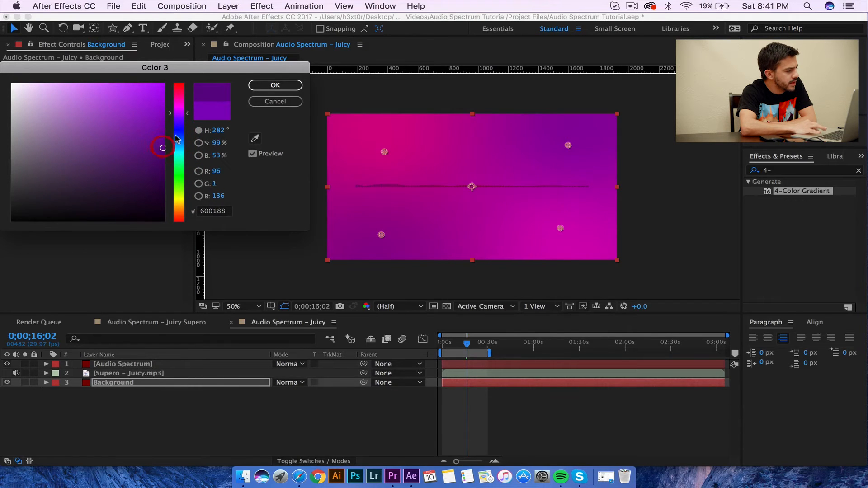
{"action": "key", "text": "Return"}
{"action": "left_click_drag", "start_coordinate": [381, 236], "coordinate": [379, 238]}
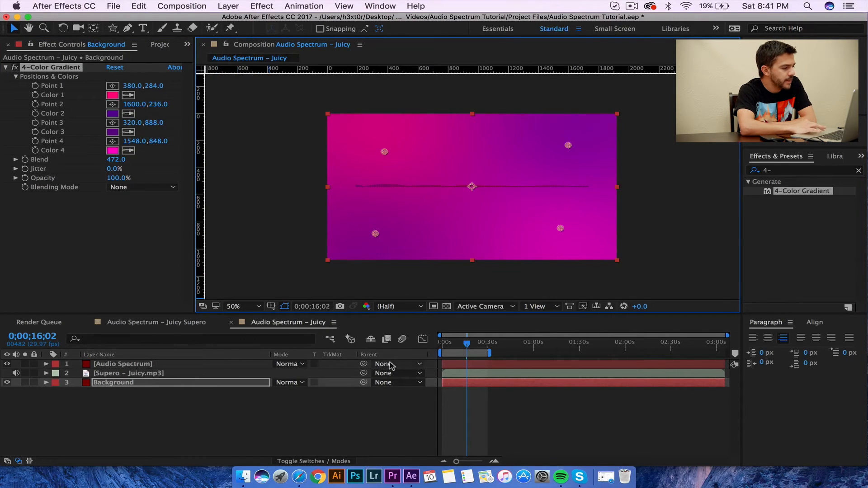
Preview the spectrum over the adjusted gradient and deselect the Background layer
{"action": "key", "text": "space"}
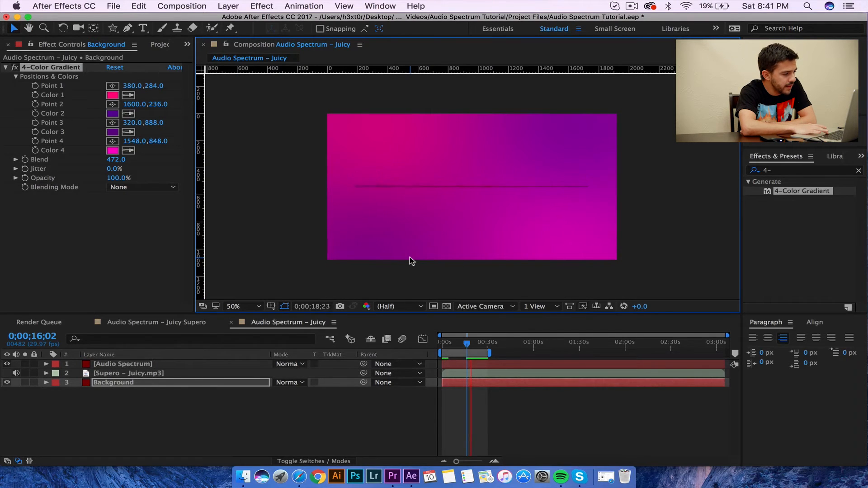
{"action": "key", "text": "space"}
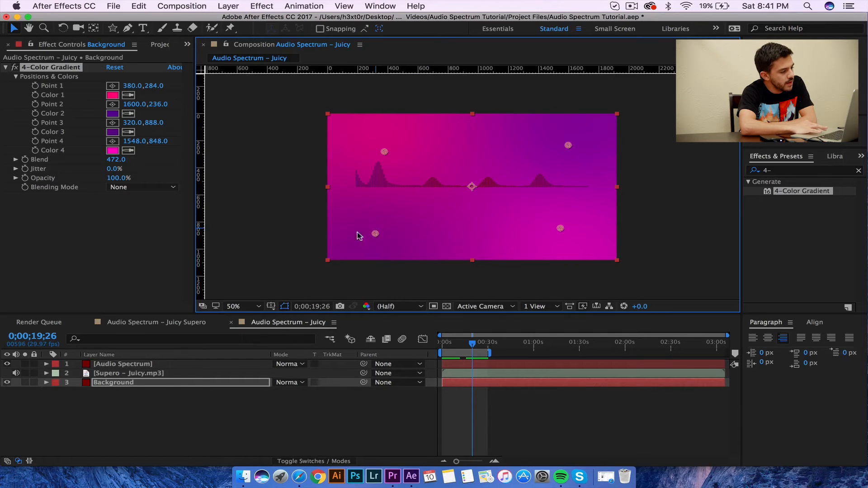
{"action": "left_click", "coordinate": [170, 398]}
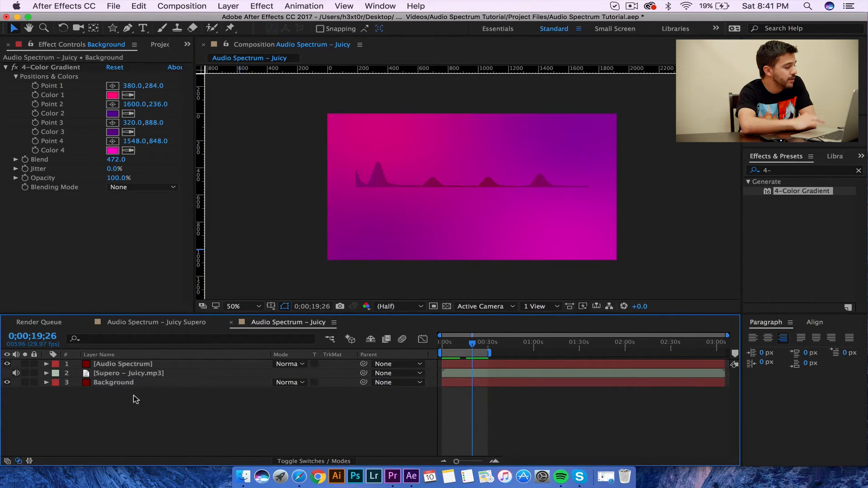
Add the project image HJG_2946_fb.jpg to the composition directly above the Background layer
{"action": "left_click", "coordinate": [155, 45]}
{"action": "left_click", "coordinate": [34, 163]}
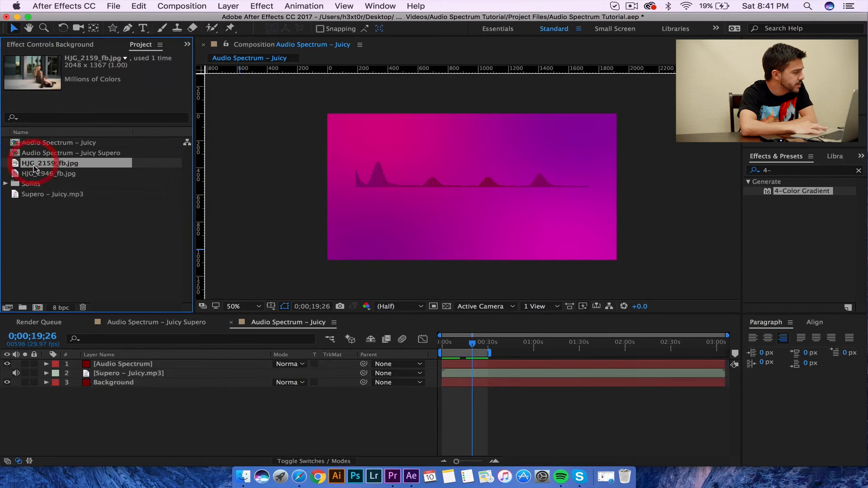
{"action": "left_click", "coordinate": [35, 171]}
{"action": "left_click_drag", "start_coordinate": [36, 170], "coordinate": [66, 375]}
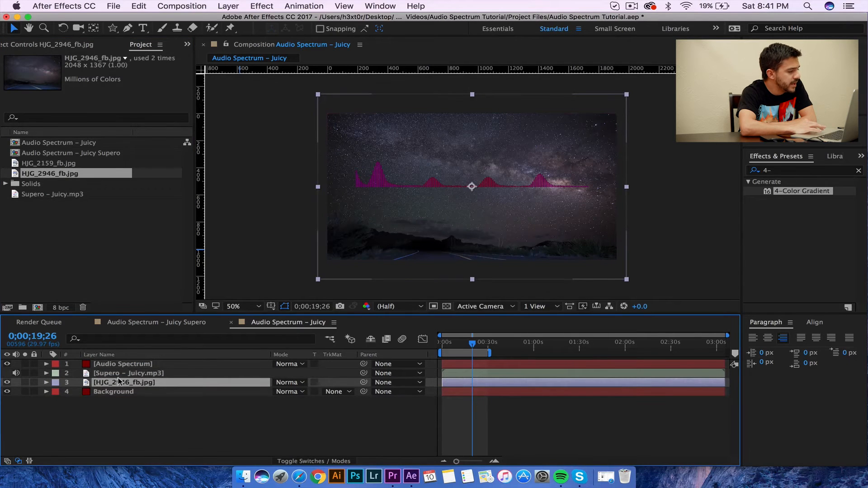
Set the HJG_2946_fb.jpg layer's blending mode to Overlay over the gradient background
{"action": "left_click", "coordinate": [105, 396]}
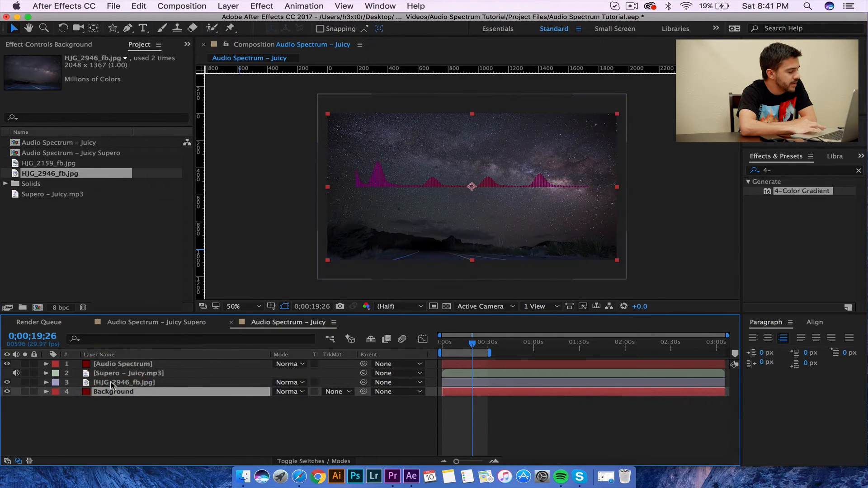
{"action": "left_click", "coordinate": [111, 384]}
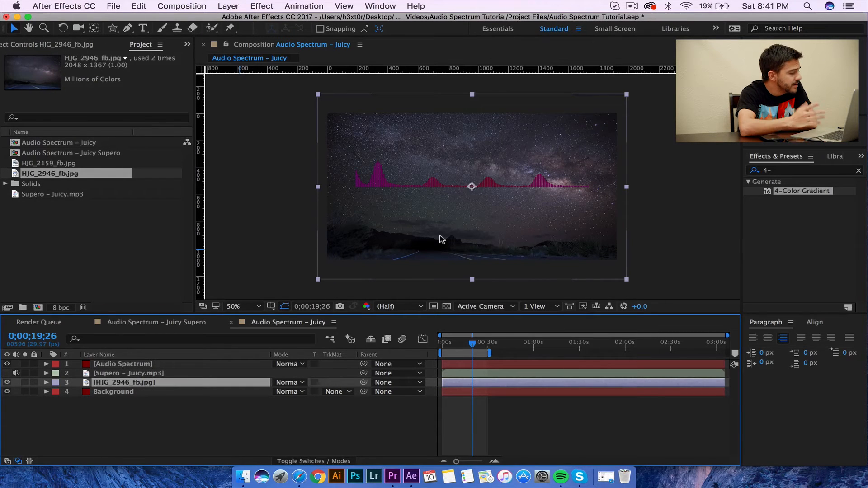
{"action": "left_click", "coordinate": [289, 383]}
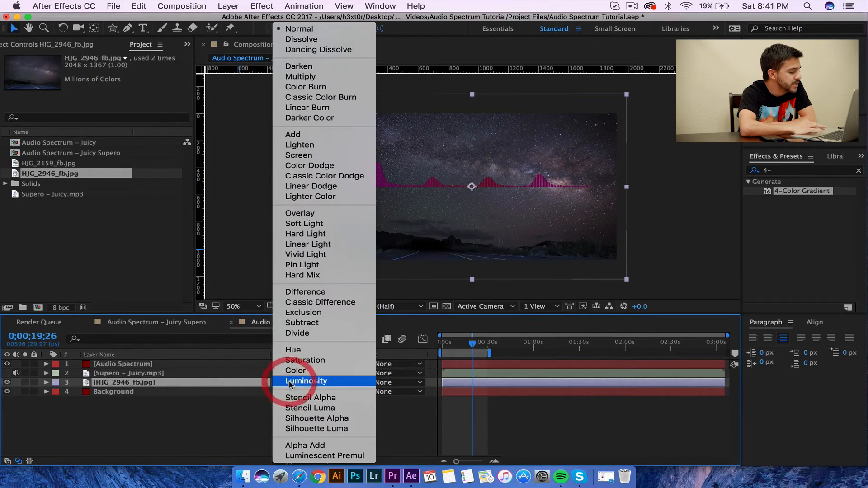
{"action": "left_click", "coordinate": [318, 214]}
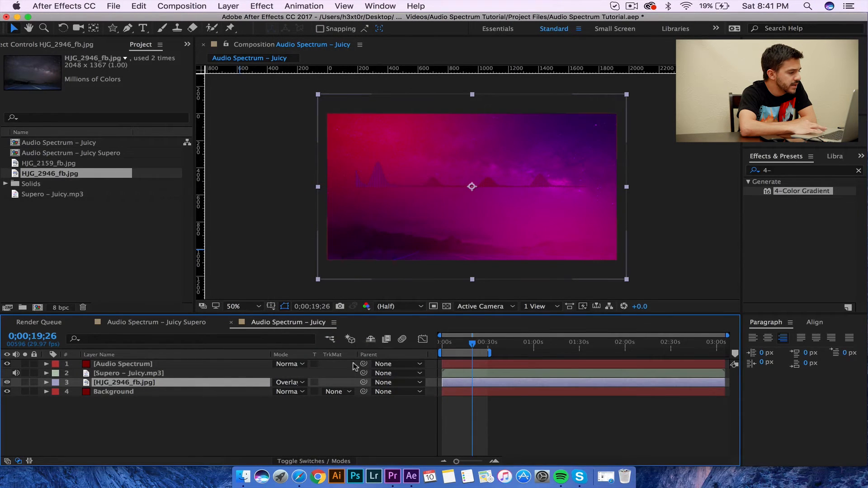
Play back the composition to check how the spectrum looks over the blended night-sky image
{"action": "key", "text": "space"}
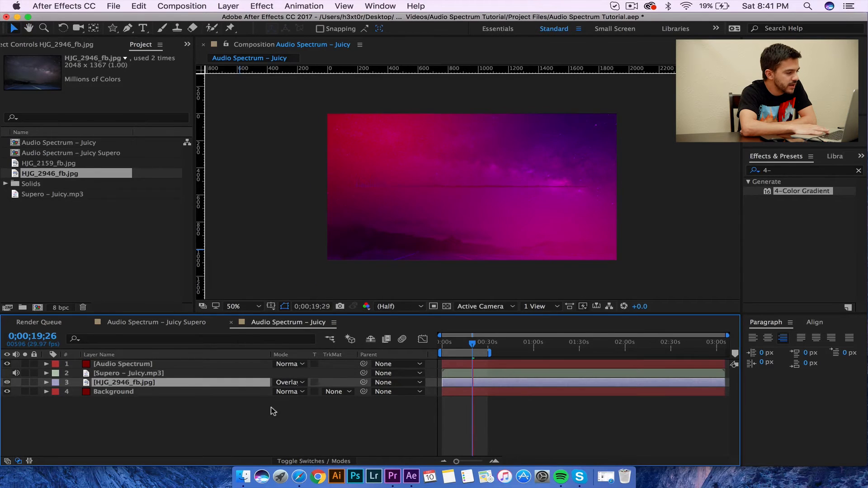
{"action": "key", "text": "space"}
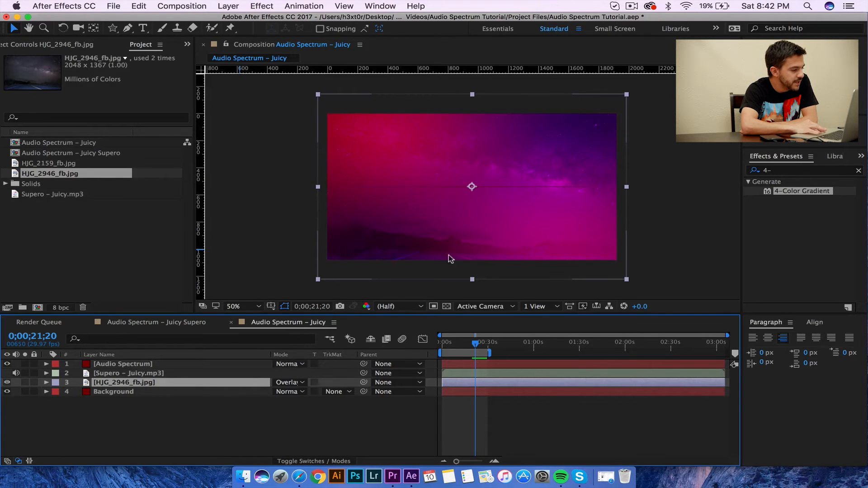
{"action": "key", "text": "space"}
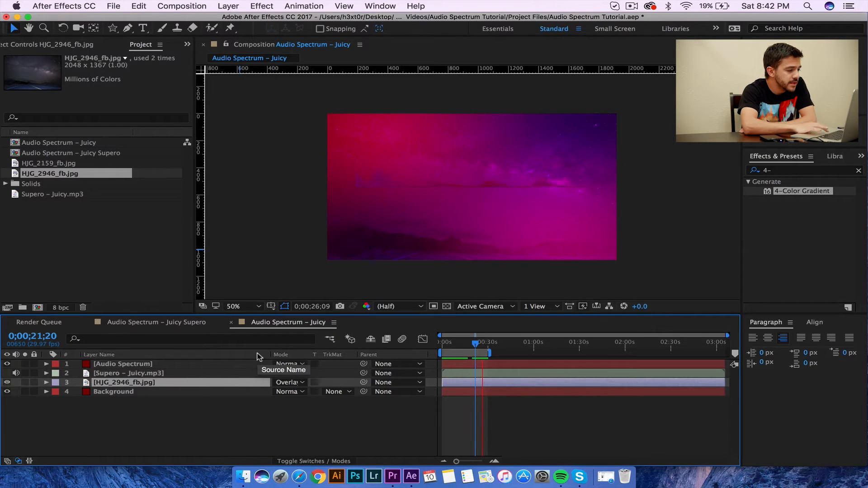
{"action": "key", "text": "space"}
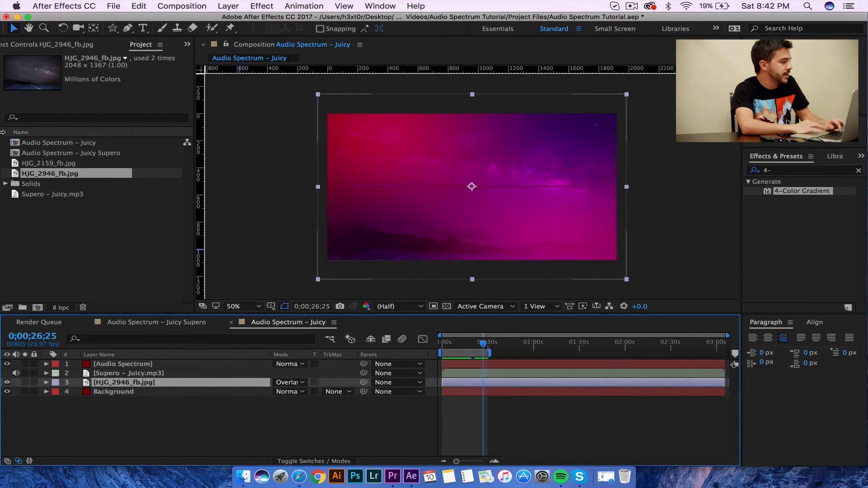
Select the Audio Spectrum layer, choose the Ellipse tool and show the Title/Action Safe guides
{"action": "left_click", "coordinate": [127, 364]}
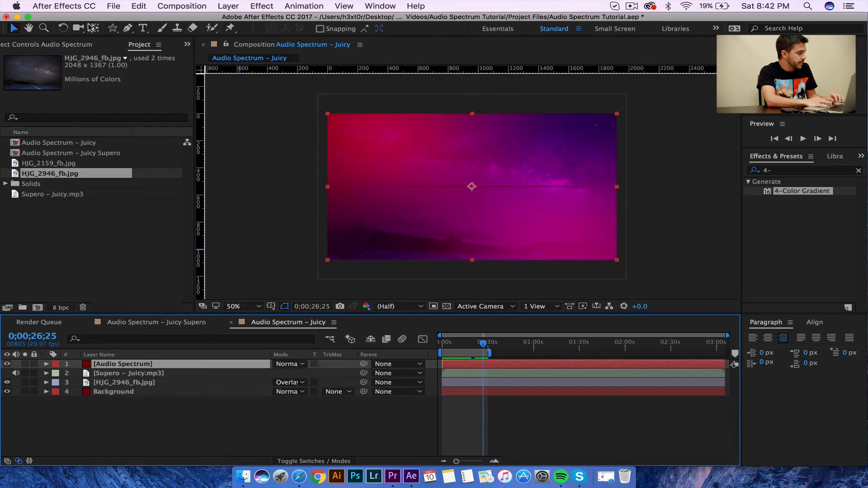
{"action": "left_click_drag", "start_coordinate": [113, 28], "coordinate": [162, 53]}
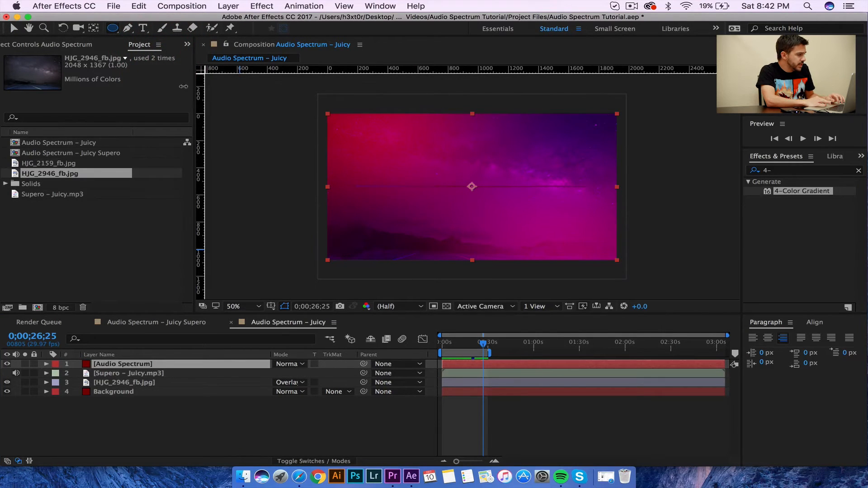
{"action": "left_click_drag", "start_coordinate": [113, 30], "coordinate": [155, 52]}
{"action": "left_click", "coordinate": [270, 307]}
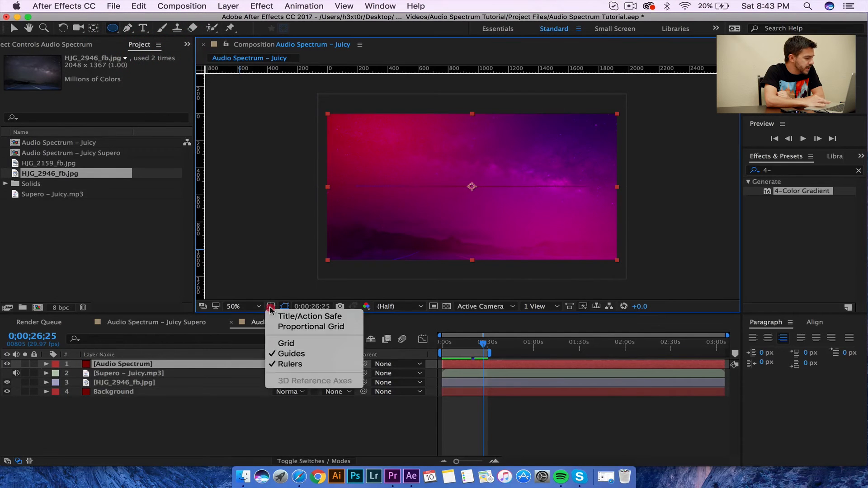
{"action": "left_click", "coordinate": [298, 317]}
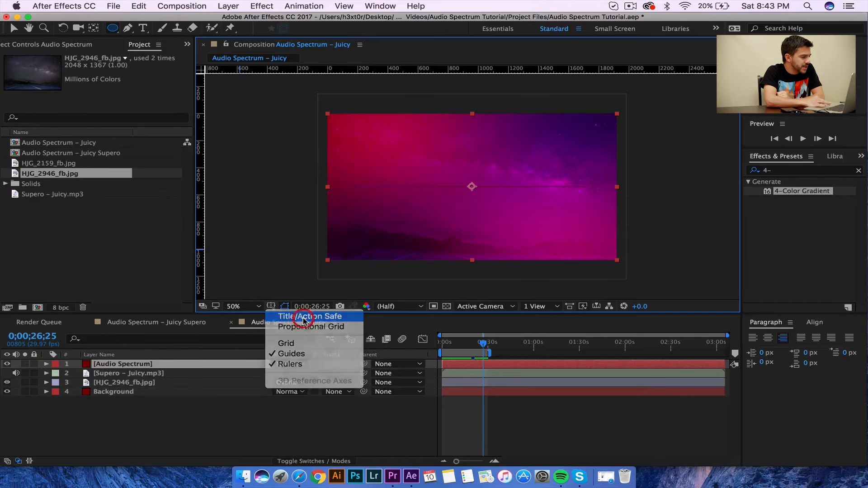
Draw a circular mask about 545 px across on the Audio Spectrum layer, centered on the composition, and hide the Title/Action Safe guides
{"action": "key", "text": "period"}
{"action": "key", "text": "period"}
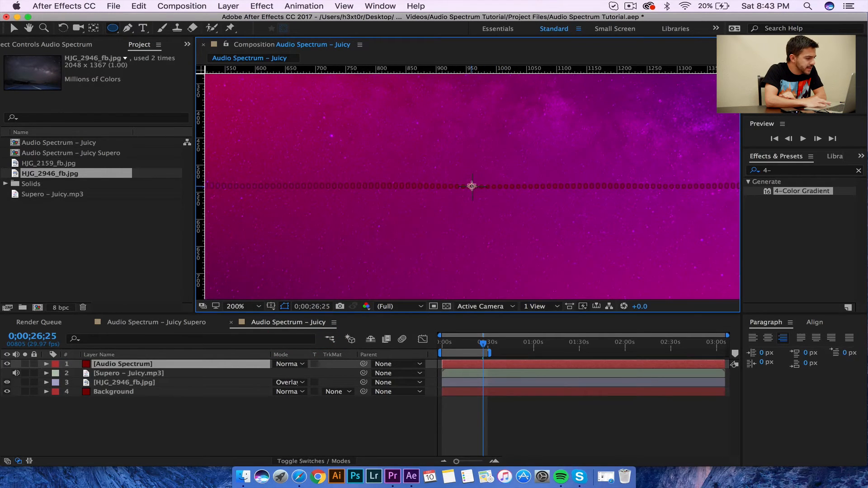
{"action": "left_click", "coordinate": [472, 186]}
{"action": "left_click_drag", "start_coordinate": [474, 184], "coordinate": [539, 129]}
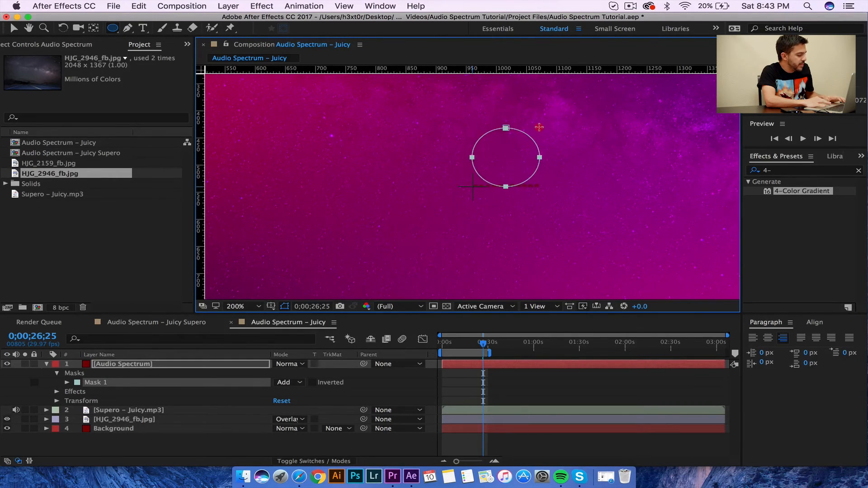
{"action": "key", "text": "shift"}
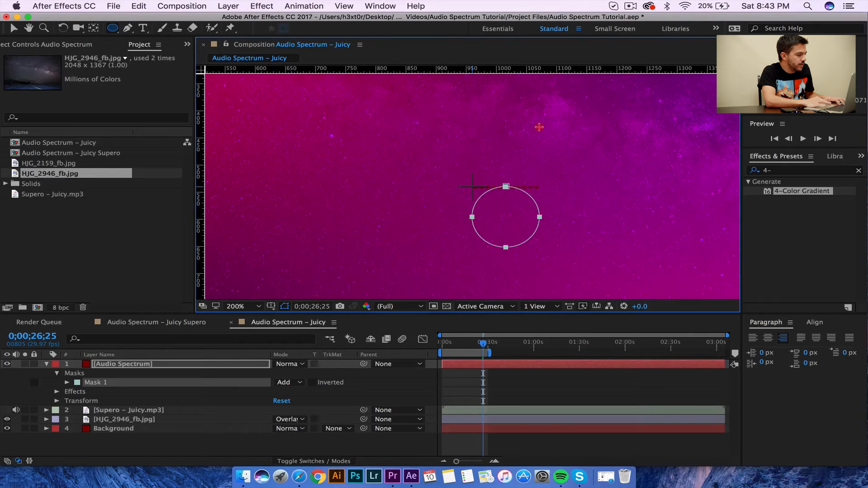
{"action": "left_click_drag", "start_coordinate": [559, 117], "coordinate": [636, 88]}
{"action": "key", "text": "super"}
{"action": "key", "text": "comma"}
{"action": "key", "text": "comma"}
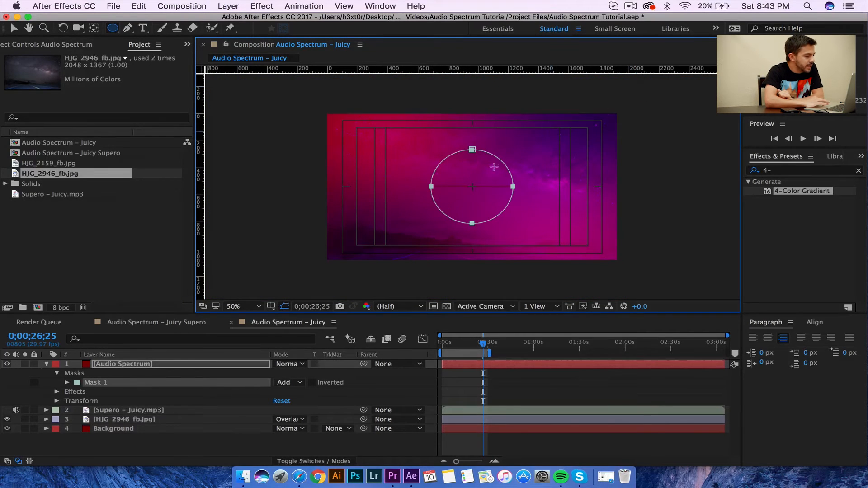
{"action": "left_click", "coordinate": [271, 305]}
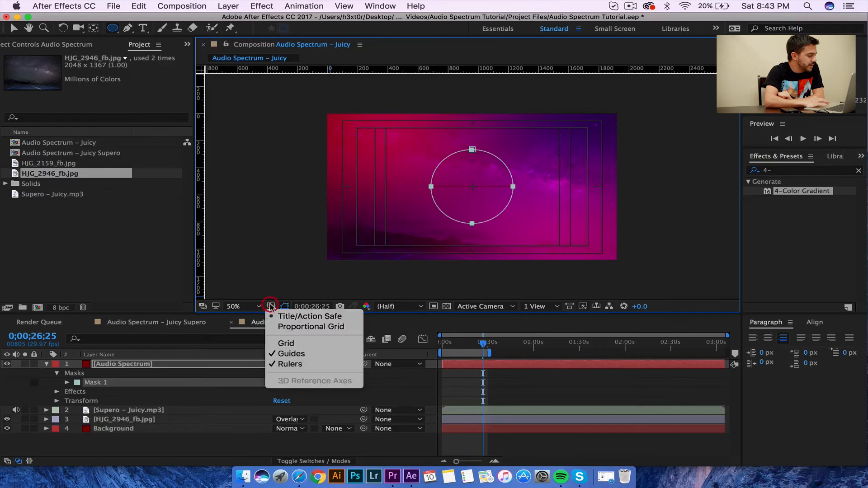
{"action": "left_click", "coordinate": [292, 318]}
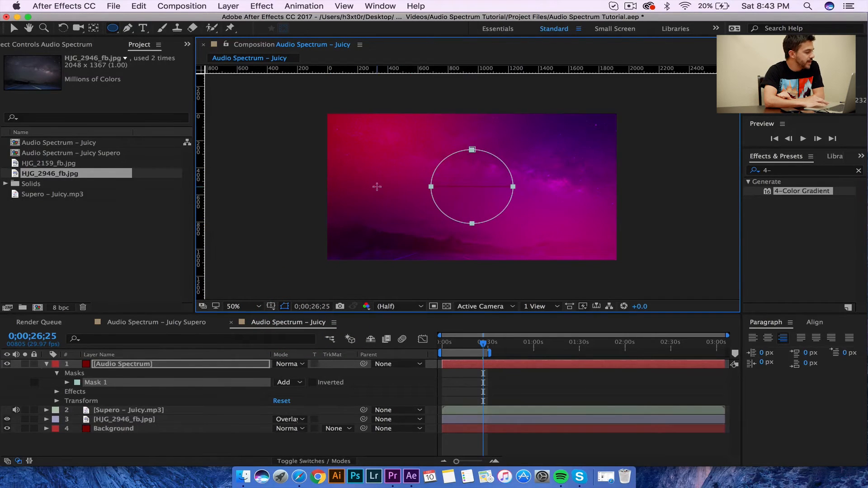
Set the Audio Spectrum effect's Path to Mask 1 and play back the composition from about 0;00;15;24
{"action": "left_click", "coordinate": [111, 367]}
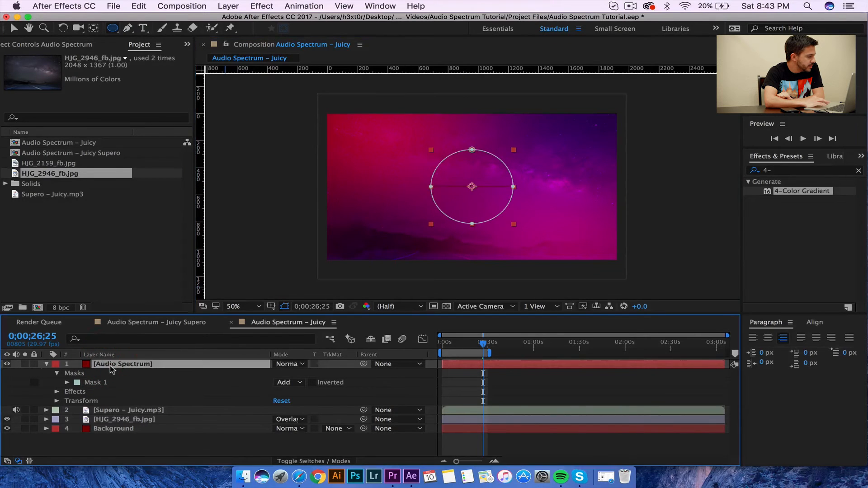
{"action": "left_click", "coordinate": [59, 44]}
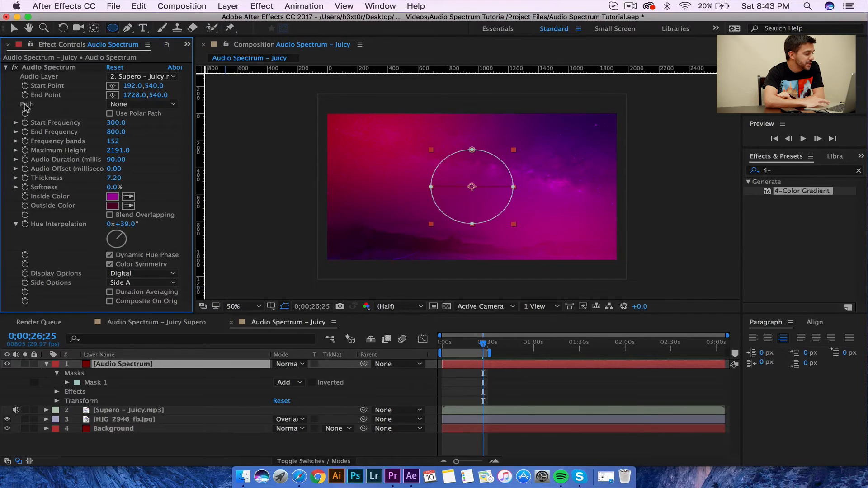
{"action": "left_click", "coordinate": [114, 107]}
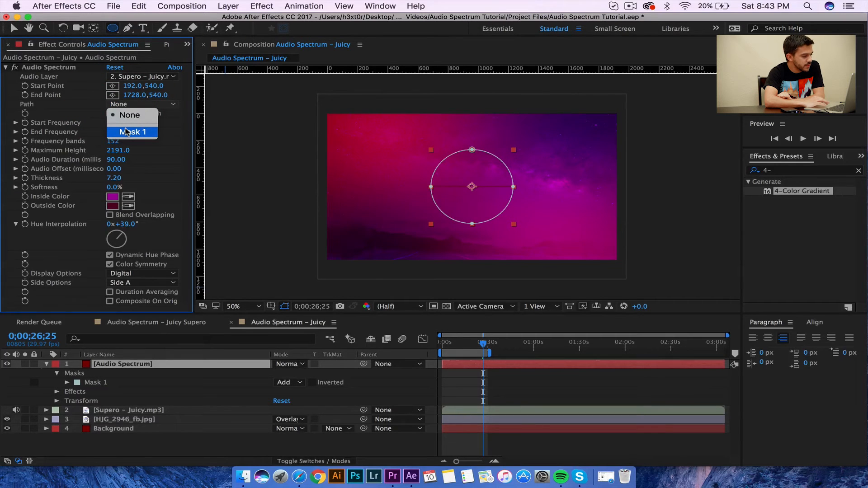
{"action": "left_click", "coordinate": [126, 131]}
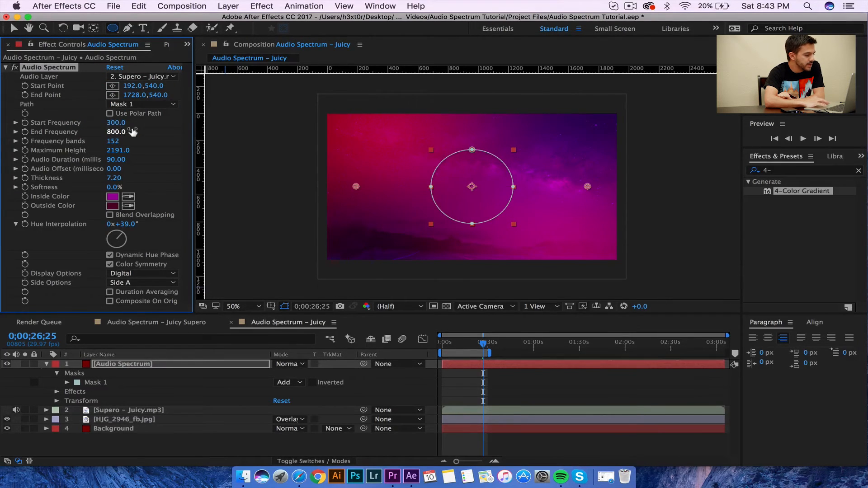
{"action": "mouse_move", "coordinate": [458, 347]}
{"action": "left_mouse_down"}
{"action": "mouse_move", "coordinate": [448, 346]}
{"action": "mouse_move", "coordinate": [466, 343]}
{"action": "left_mouse_up"}
{"action": "key", "text": "space"}
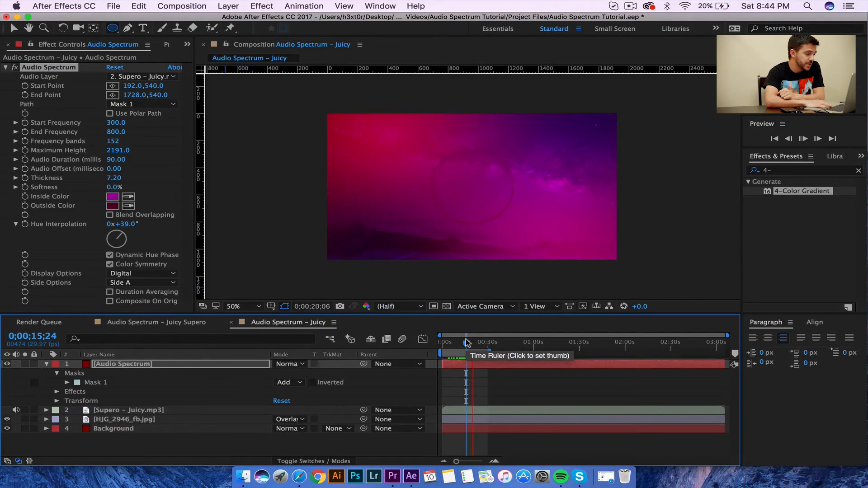
{"action": "key", "text": "space"}
Set the Audio Spectrum effect's Side Options to Side B and preview the circular spectrum up close
{"action": "left_click", "coordinate": [140, 282]}
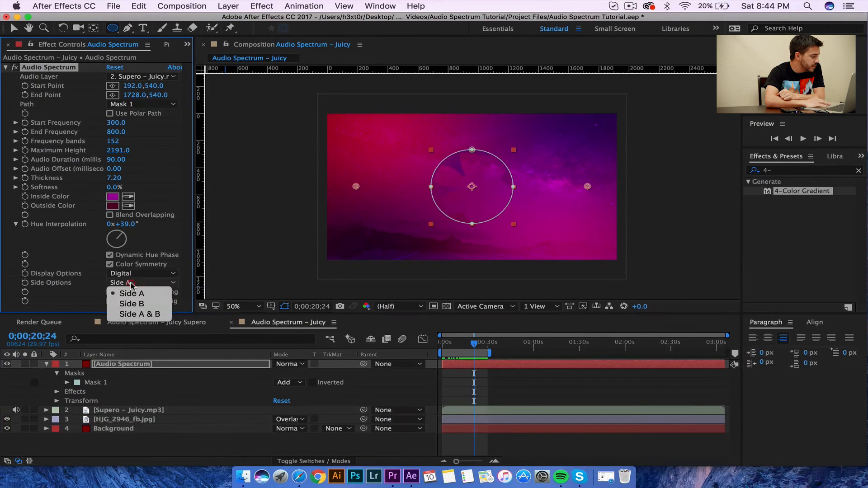
{"action": "left_click", "coordinate": [132, 304]}
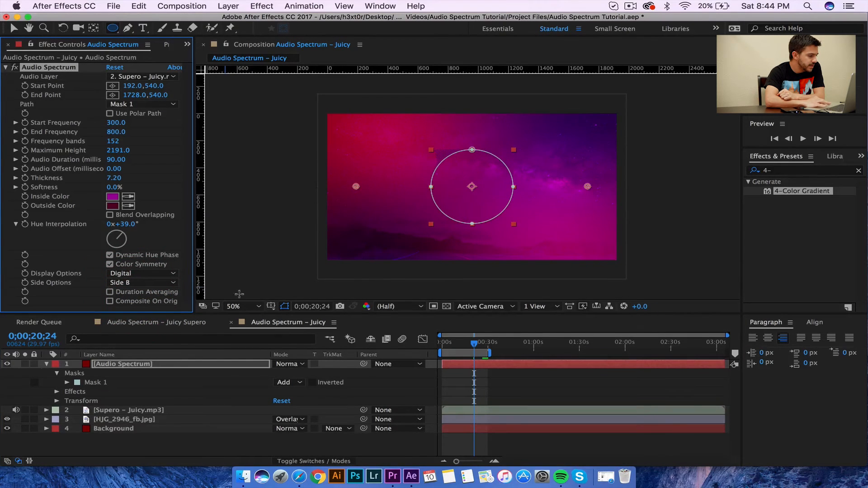
{"action": "key", "text": "space"}
{"action": "key", "text": "space"}
{"action": "key", "text": "period"}
{"action": "key", "text": "space"}
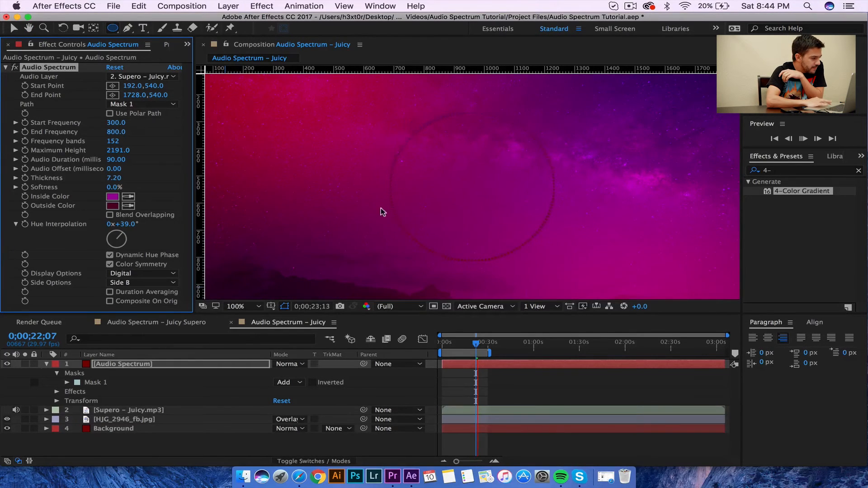
{"action": "key", "text": "space"}
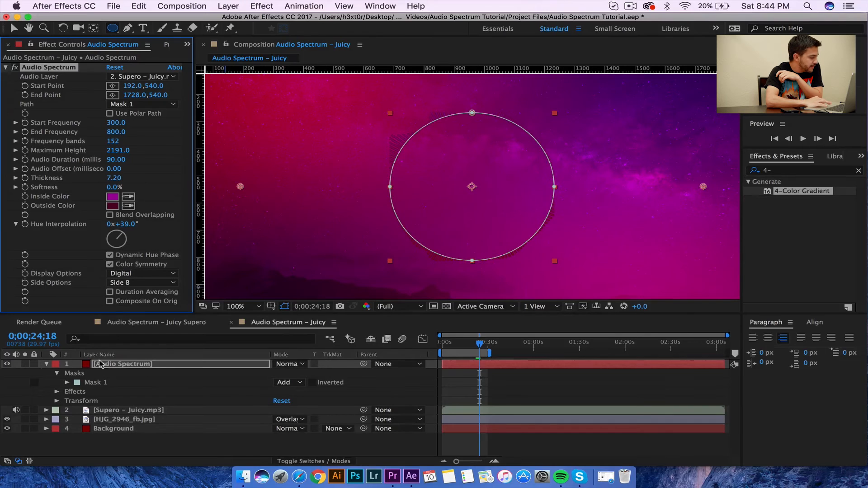
Set Mask 1's Mask Expansion to 373 pixels and play back the composition from the beginning
{"action": "left_click", "coordinate": [67, 382]}
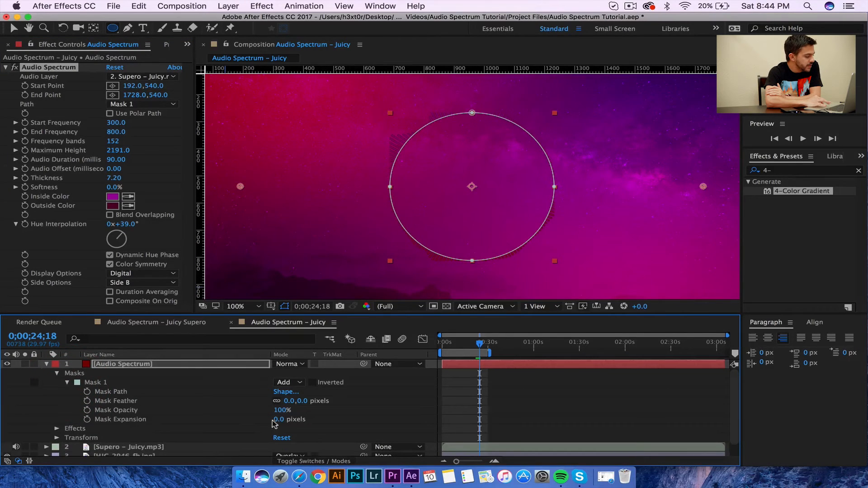
{"action": "left_click_drag", "start_coordinate": [278, 419], "coordinate": [434, 411]}
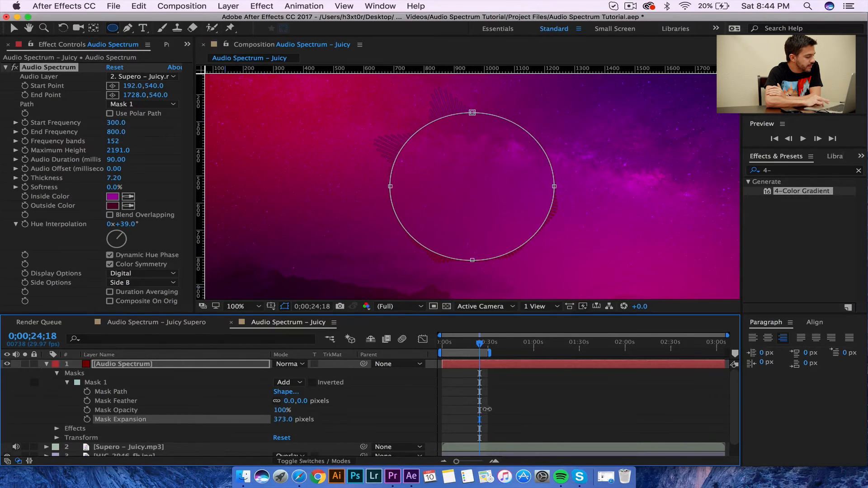
{"action": "left_click", "coordinate": [465, 410]}
{"action": "left_click", "coordinate": [444, 341]}
{"action": "left_click_drag", "start_coordinate": [444, 341], "coordinate": [433, 340]}
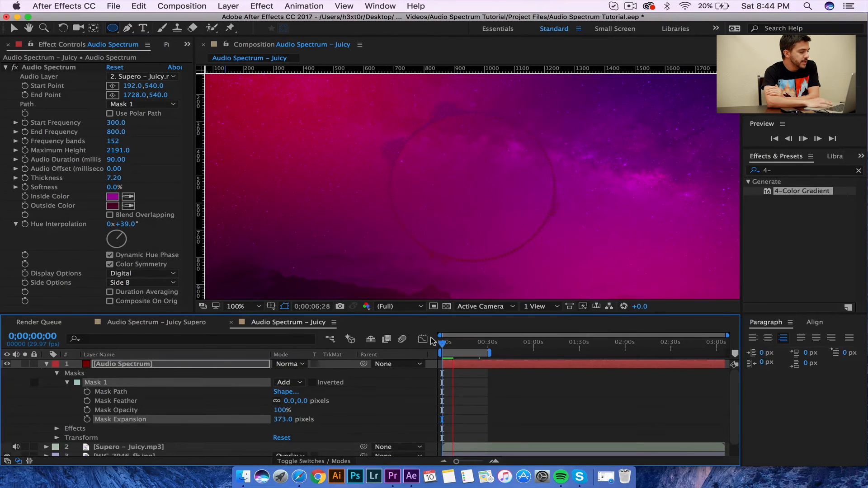
{"action": "key", "text": "space"}
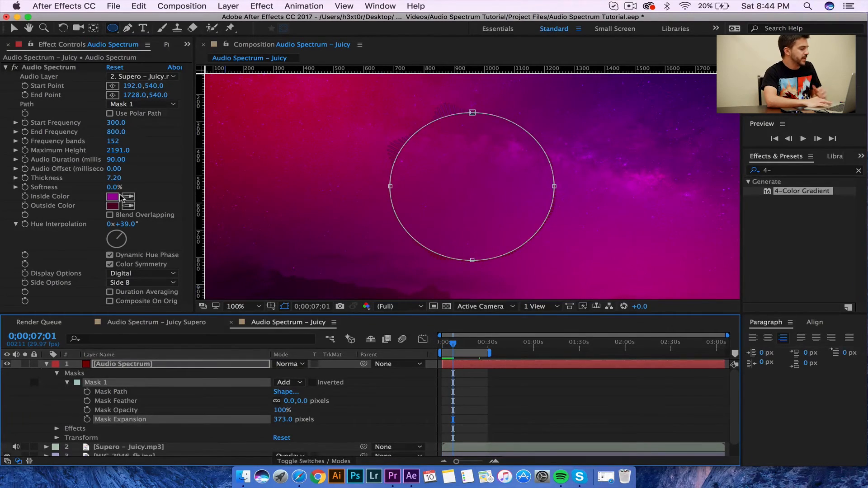
Change the spectrum's Inside Color to light purple and its Outside Color to light pink, and preview the result
{"action": "left_click", "coordinate": [116, 197]}
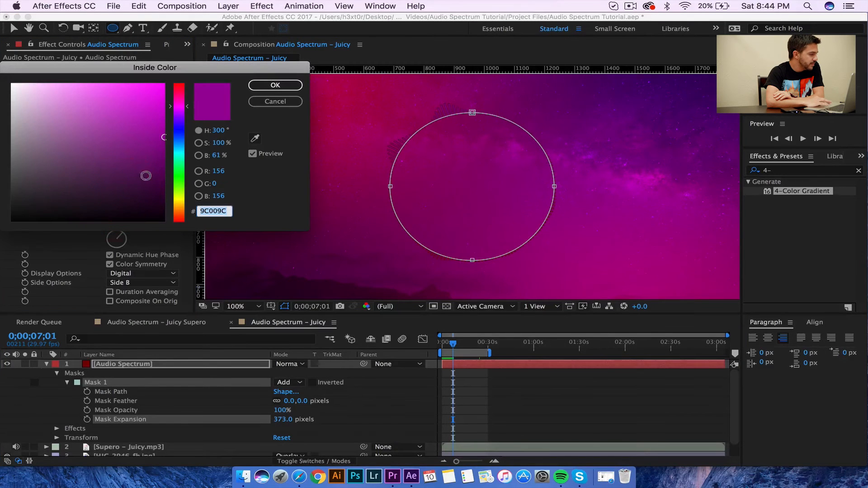
{"action": "left_click", "coordinate": [99, 115]}
{"action": "left_click_drag", "start_coordinate": [98, 115], "coordinate": [81, 101]}
{"action": "left_click", "coordinate": [276, 85]}
{"action": "left_click", "coordinate": [111, 205]}
{"action": "left_click_drag", "start_coordinate": [95, 153], "coordinate": [81, 81]}
{"action": "left_click", "coordinate": [264, 85]}
{"action": "key", "text": "space"}
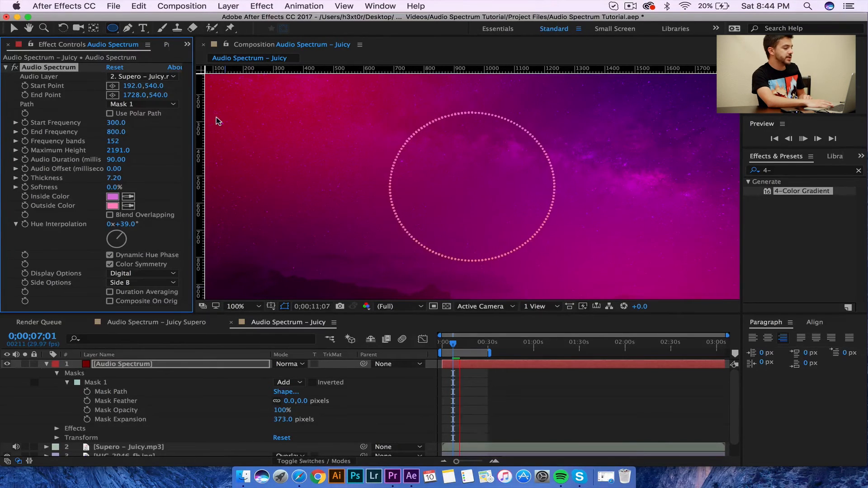
{"action": "key", "text": "space"}
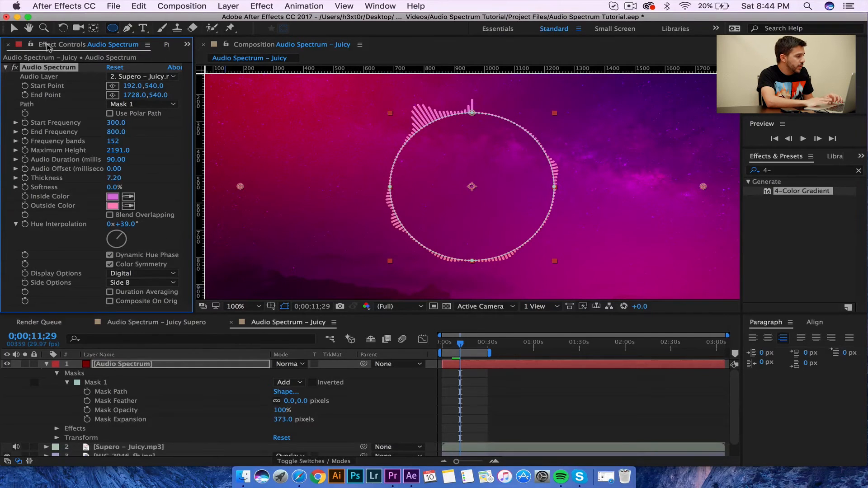
Collapse the Audio Spectrum layer's properties and add a white Nexa Light text layer reading SUPERO beside the circle
{"action": "left_click", "coordinate": [166, 44]}
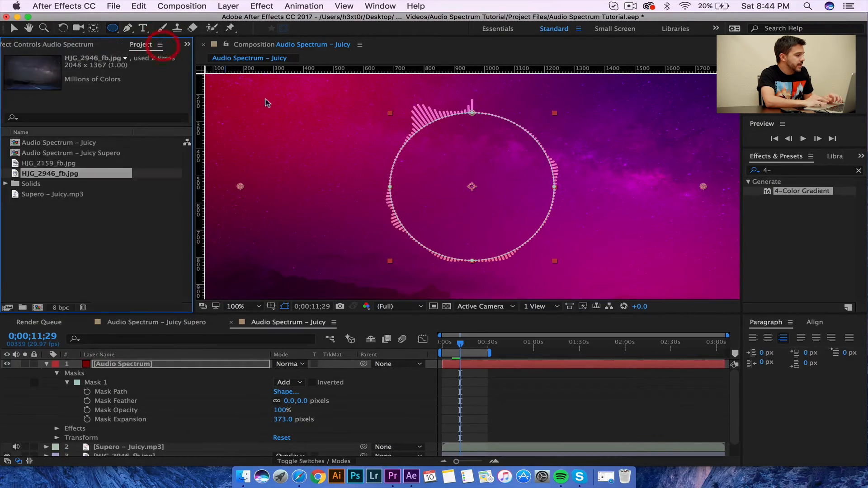
{"action": "left_click", "coordinate": [32, 195]}
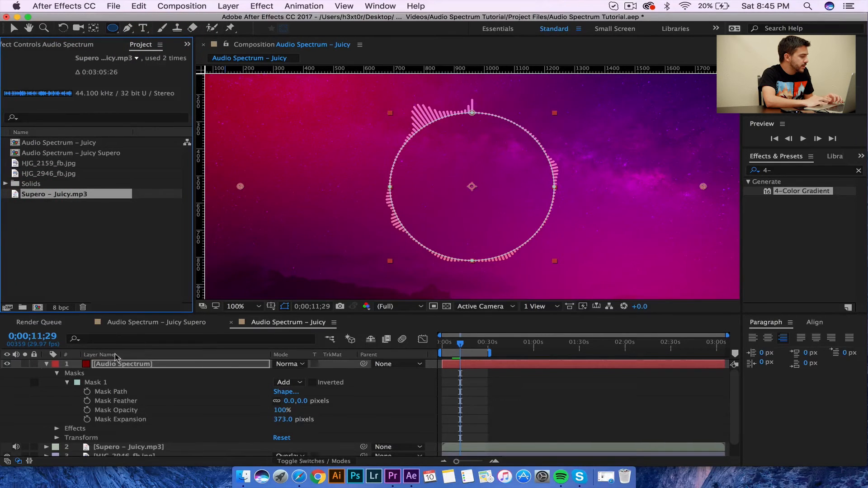
{"action": "left_click", "coordinate": [143, 28]}
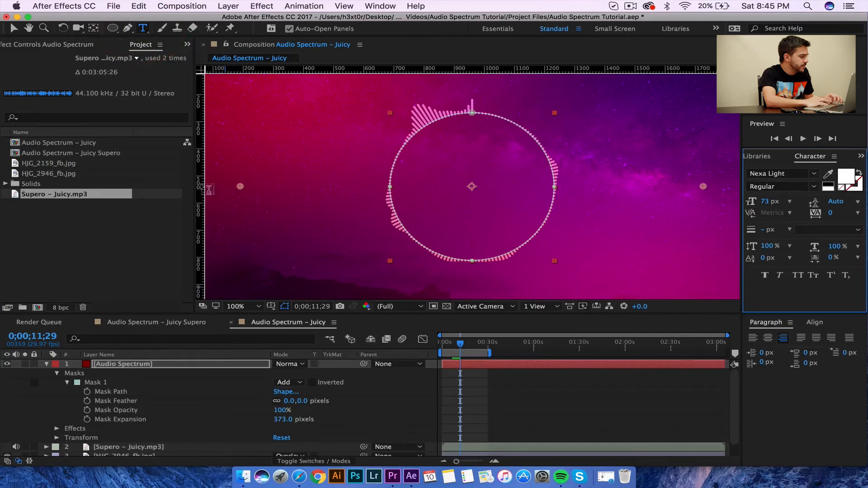
{"action": "left_click", "coordinate": [47, 363]}
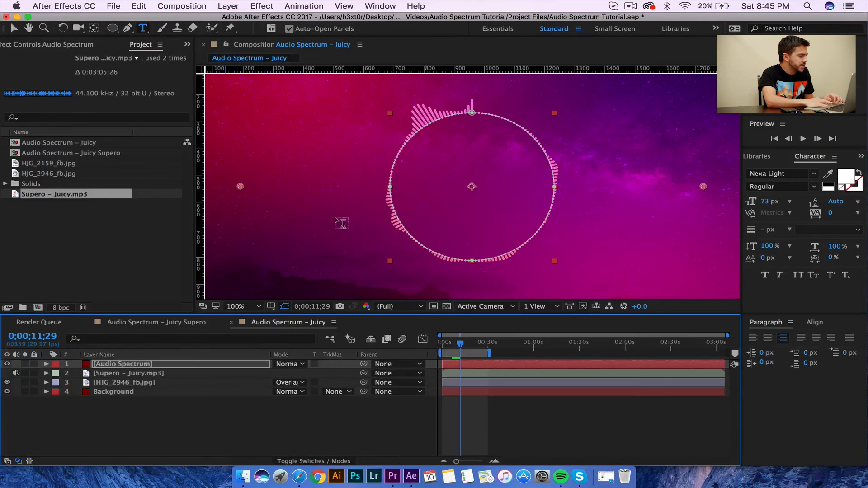
{"action": "left_click", "coordinate": [301, 202]}
{"action": "type", "text": "SUPERO"}
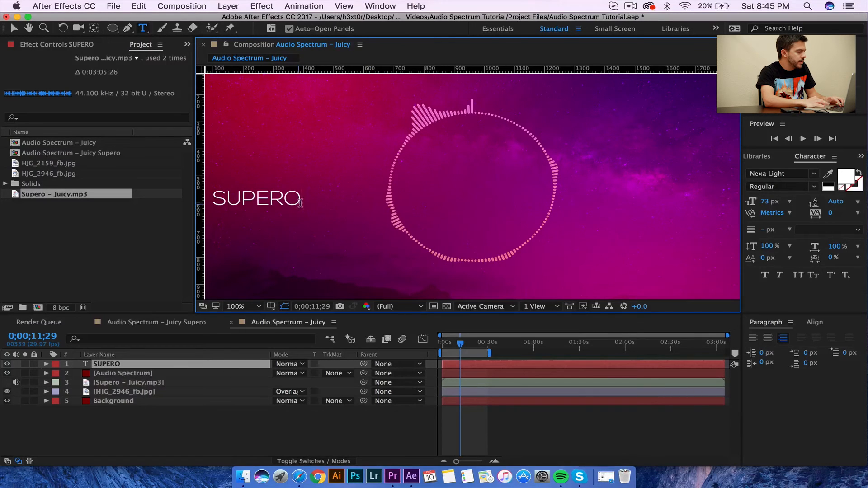
Center the SUPERO text inside the circular spectrum and set its font size to 105 px
{"action": "left_click_drag", "start_coordinate": [300, 202], "coordinate": [213, 194]}
{"action": "left_click", "coordinate": [808, 173]}
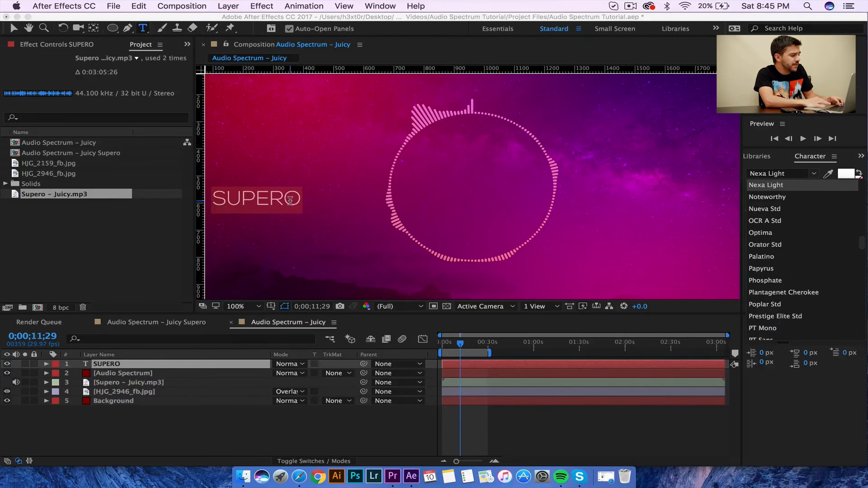
{"action": "left_click", "coordinate": [14, 28]}
{"action": "left_click_drag", "start_coordinate": [247, 200], "coordinate": [445, 182]}
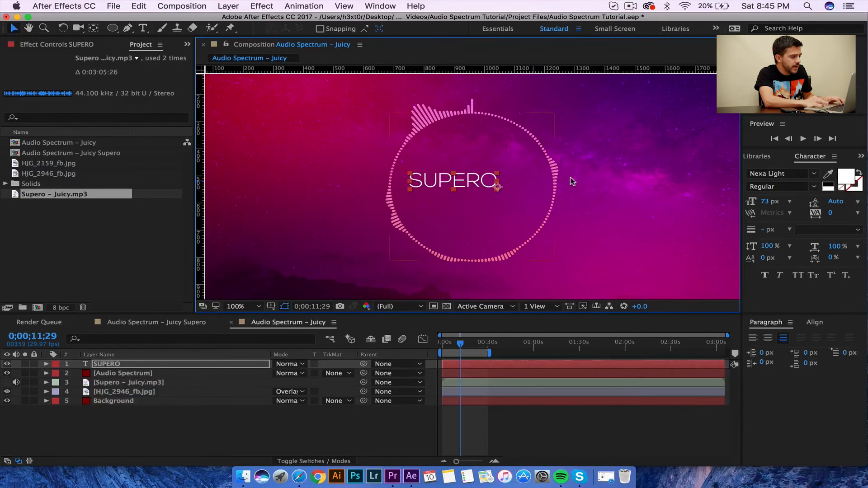
{"action": "left_click", "coordinate": [763, 201]}
{"action": "left_click_drag", "start_coordinate": [763, 202], "coordinate": [783, 201]}
{"action": "left_click_drag", "start_coordinate": [461, 180], "coordinate": [497, 190]}
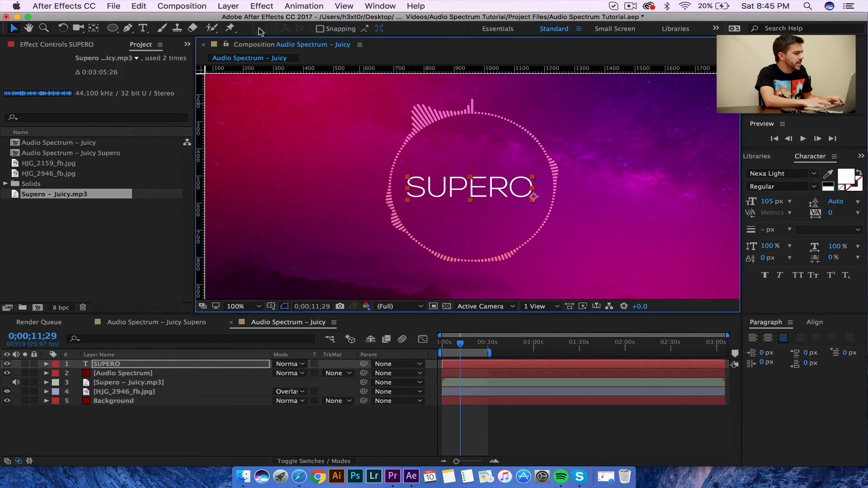
Draw a thin horizontal rectangle directly beneath the SUPERO text, spanning its full width, on a new shape layer
{"action": "left_click_drag", "start_coordinate": [115, 30], "coordinate": [168, 28]}
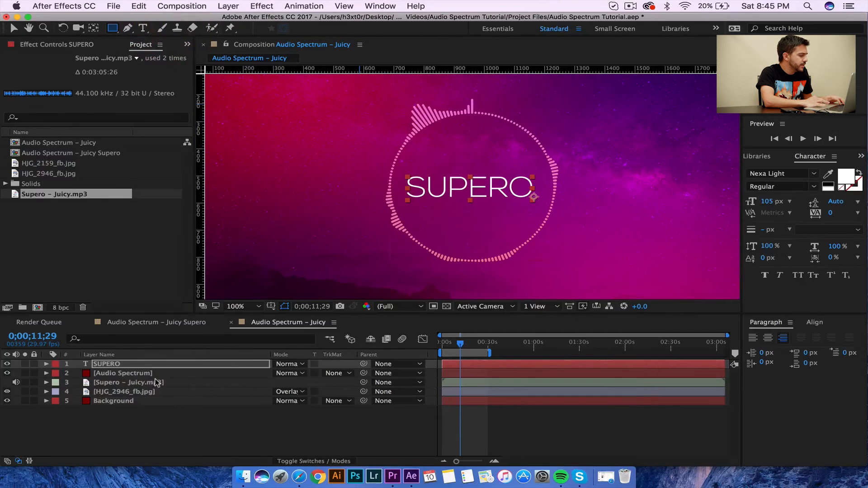
{"action": "left_click", "coordinate": [145, 423]}
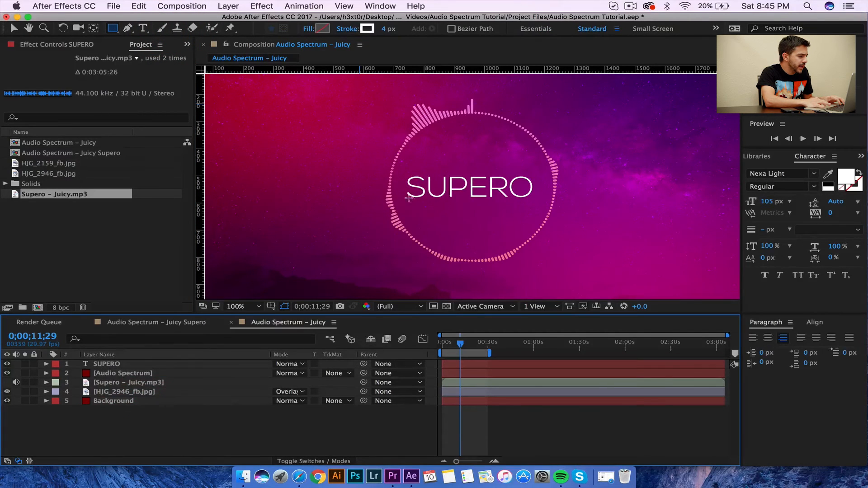
{"action": "left_click_drag", "start_coordinate": [408, 198], "coordinate": [532, 200]}
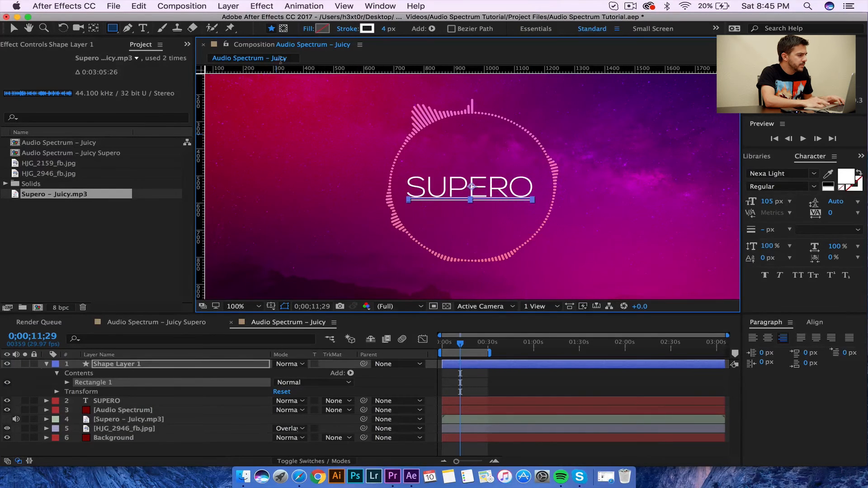
Set the rectangle's stroke to None and its fill to a solid white color
{"action": "left_click", "coordinate": [367, 29]}
{"action": "left_click", "coordinate": [275, 102]}
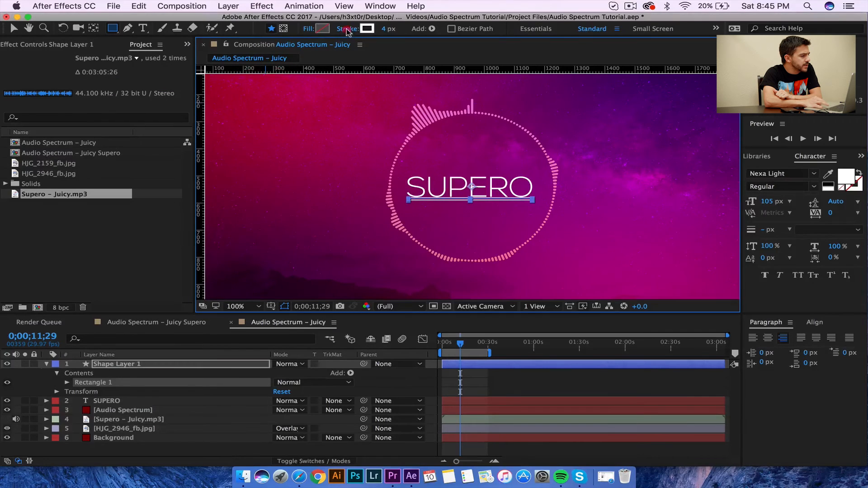
{"action": "left_click", "coordinate": [346, 31]}
{"action": "left_click", "coordinate": [373, 214]}
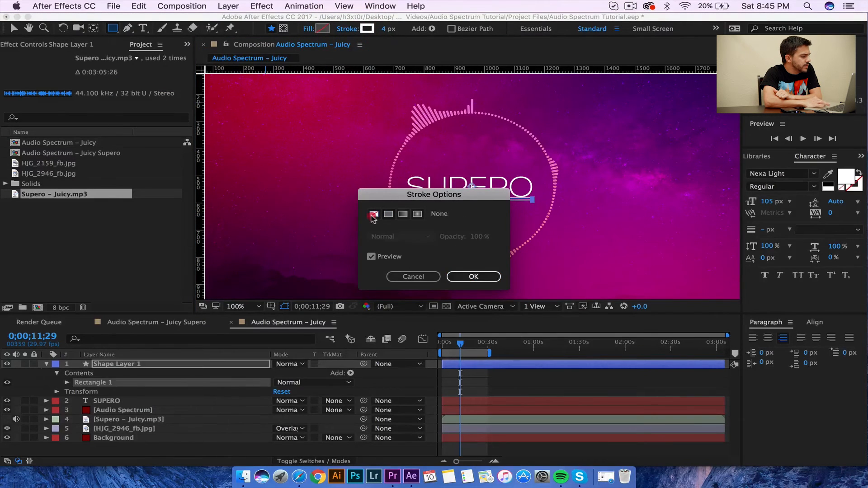
{"action": "left_click", "coordinate": [455, 273]}
{"action": "left_click", "coordinate": [309, 29]}
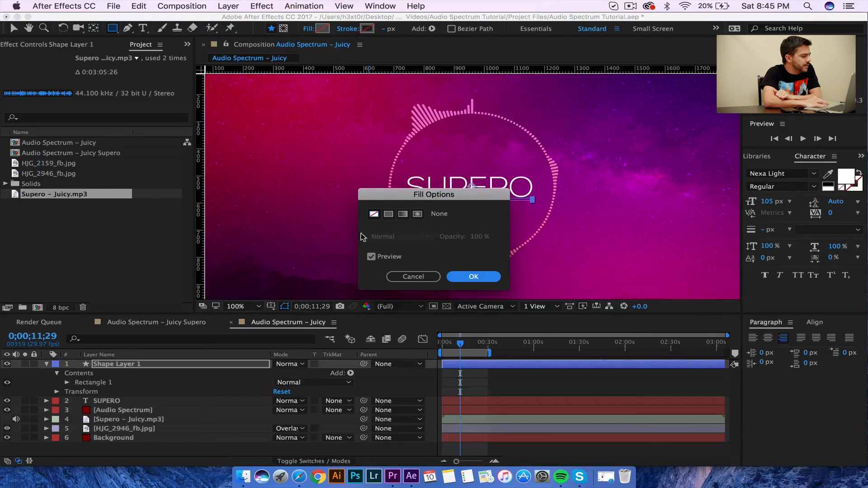
{"action": "left_click", "coordinate": [388, 214]}
{"action": "left_click", "coordinate": [473, 277]}
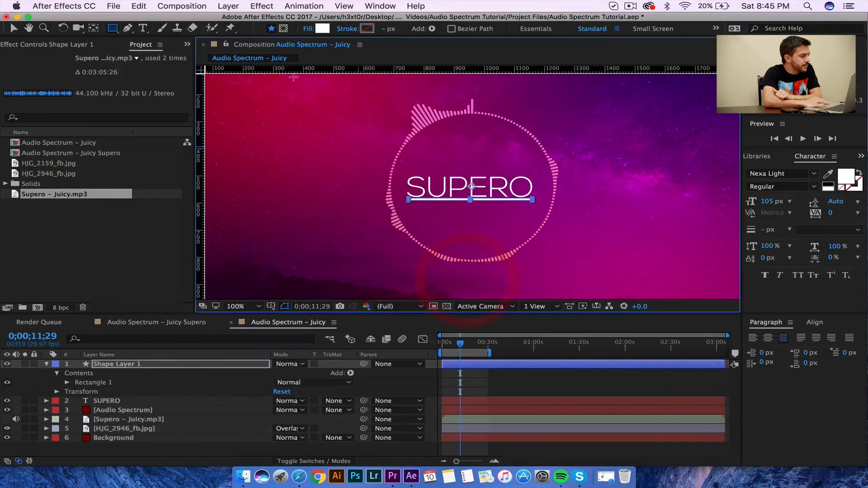
Nudge the white underline shape down a few pixels to leave a gap below the SUPERO text
{"action": "left_click", "coordinate": [13, 29]}
{"action": "left_click", "coordinate": [132, 449]}
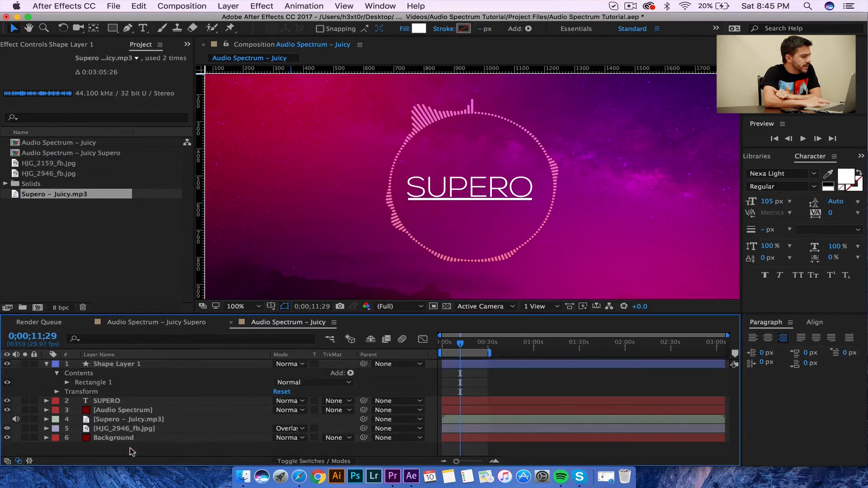
{"action": "left_click", "coordinate": [475, 202]}
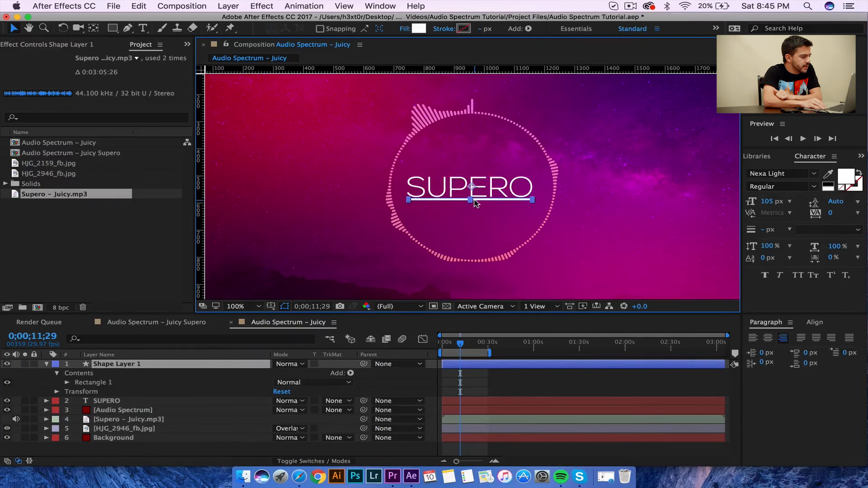
{"action": "key", "text": "Down"}
{"action": "key", "text": "Down"}
{"action": "key", "text": "Down"}
{"action": "key", "text": "Down"}
{"action": "key", "text": "Down"}
{"action": "key", "text": "Down"}
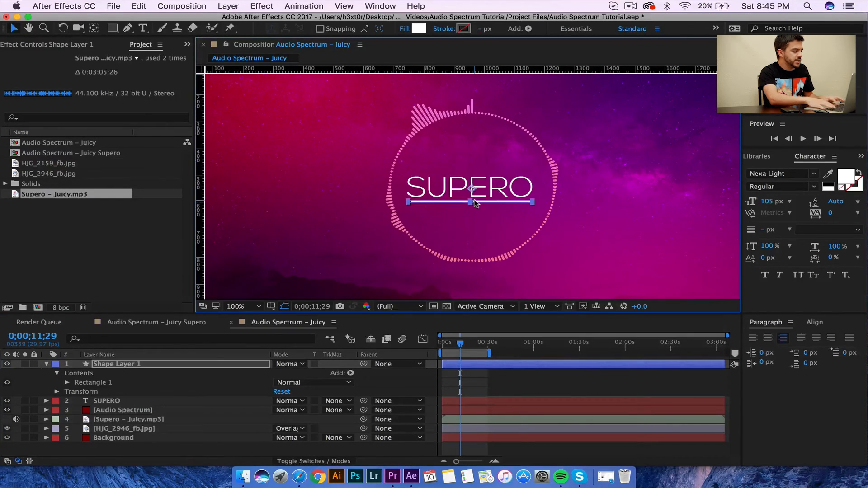
{"action": "scroll", "coordinate": [474, 203], "scroll_direction": "up", "scroll_amount": 5}
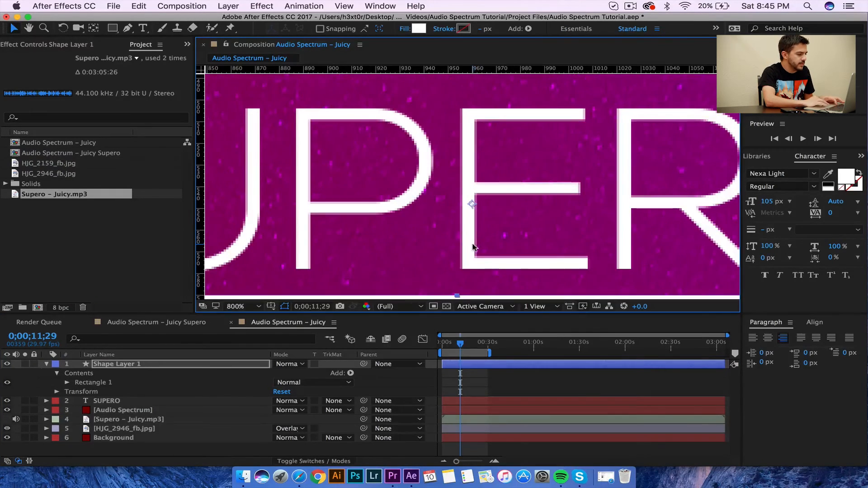
{"action": "scroll", "coordinate": [473, 247], "scroll_direction": "down", "scroll_amount": 3}
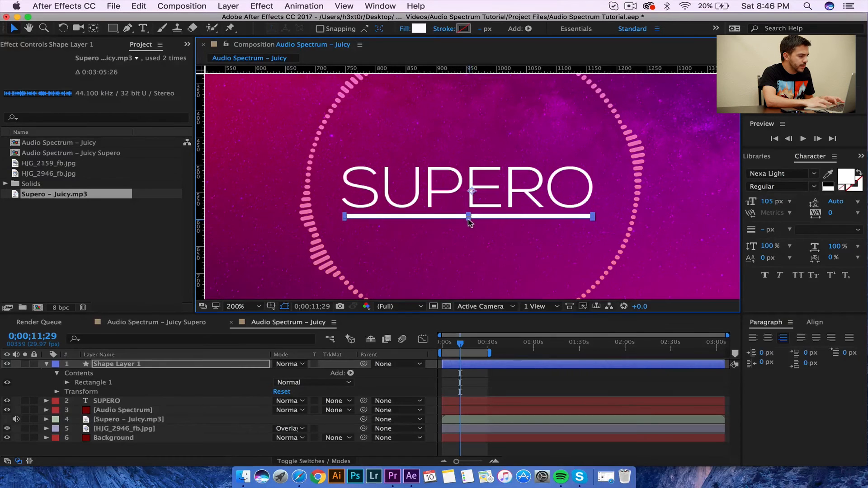
Reduce the height of the underline's rectangle so that the line is about as thin as the letter strokes
{"action": "left_click", "coordinate": [455, 244]}
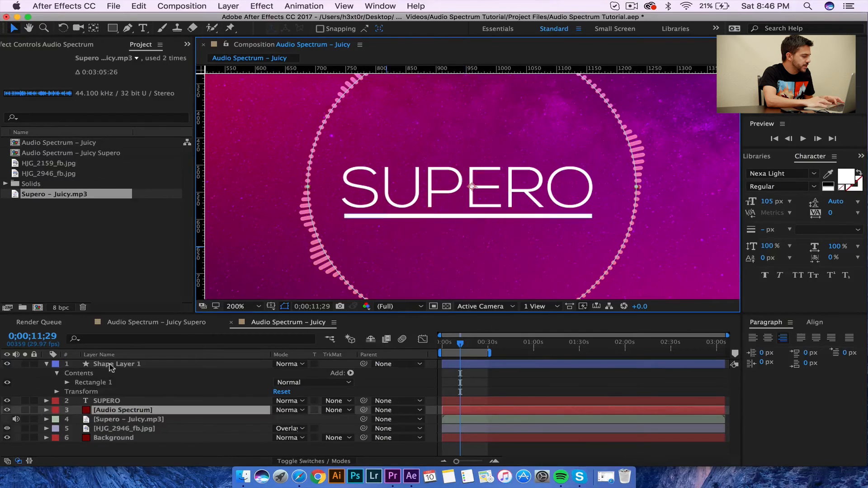
{"action": "left_click", "coordinate": [470, 220]}
{"action": "left_click_drag", "start_coordinate": [468, 220], "coordinate": [468, 220]}
{"action": "left_click", "coordinate": [468, 220]}
{"action": "key", "text": "period"}
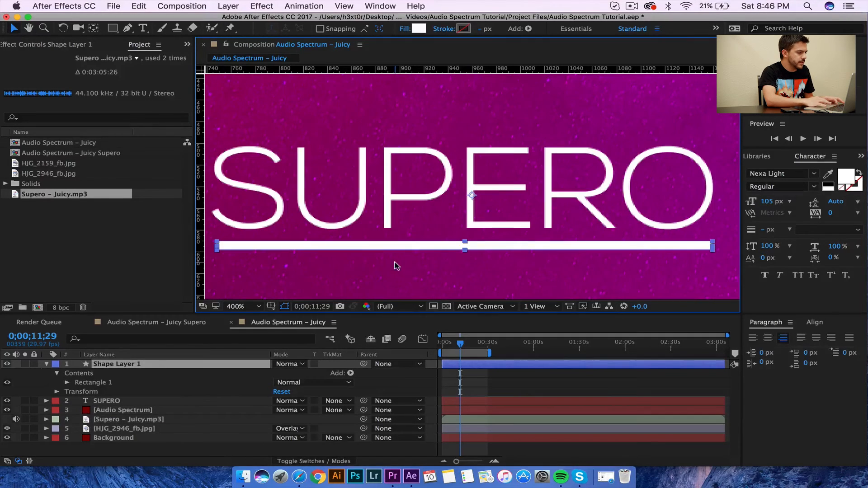
{"action": "left_click", "coordinate": [428, 240]}
{"action": "left_click", "coordinate": [435, 247]}
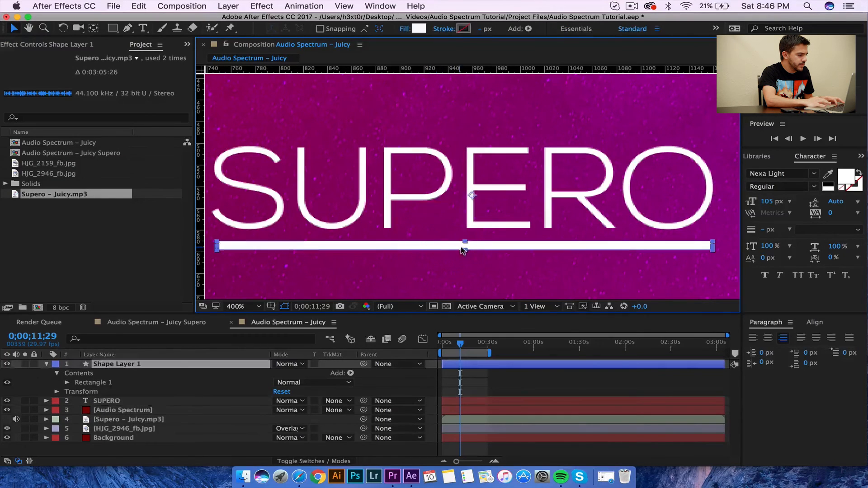
{"action": "left_click_drag", "start_coordinate": [464, 250], "coordinate": [465, 249]}
{"action": "left_click", "coordinate": [67, 383]}
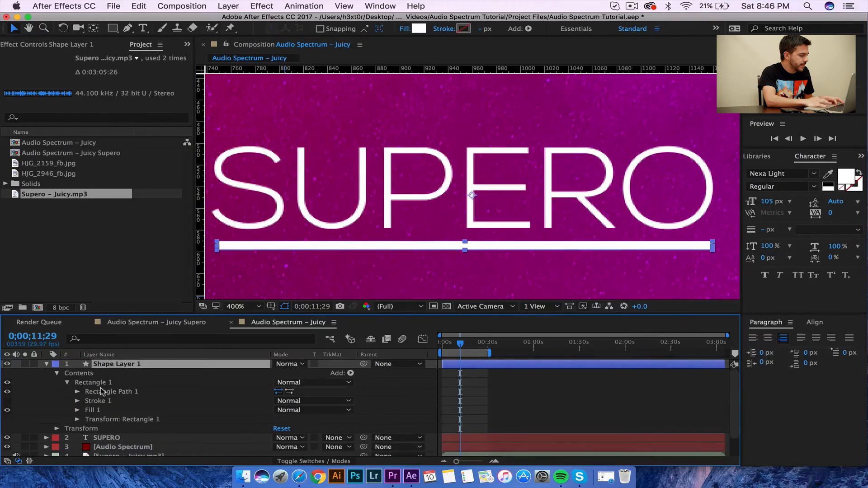
{"action": "left_click", "coordinate": [102, 392]}
{"action": "left_click_drag", "start_coordinate": [463, 249], "coordinate": [463, 248]}
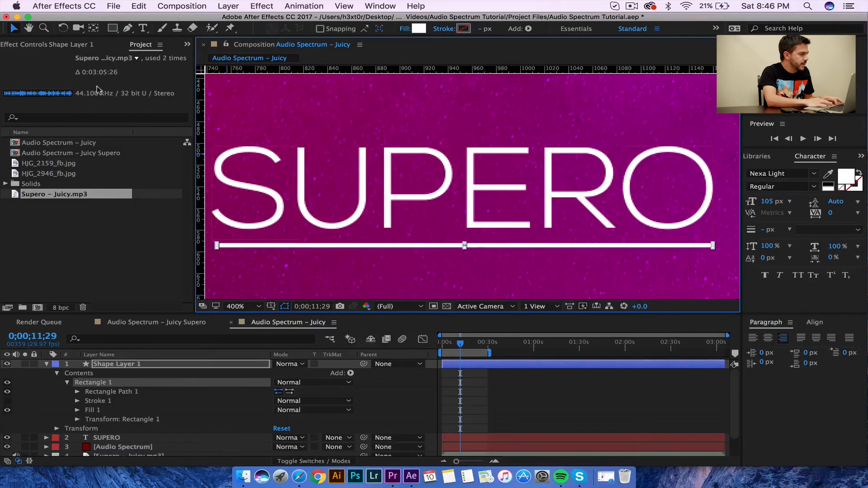
Nudge the thinned underline layer up a few pixels, closer to the SUPERO text
{"action": "left_click", "coordinate": [102, 363]}
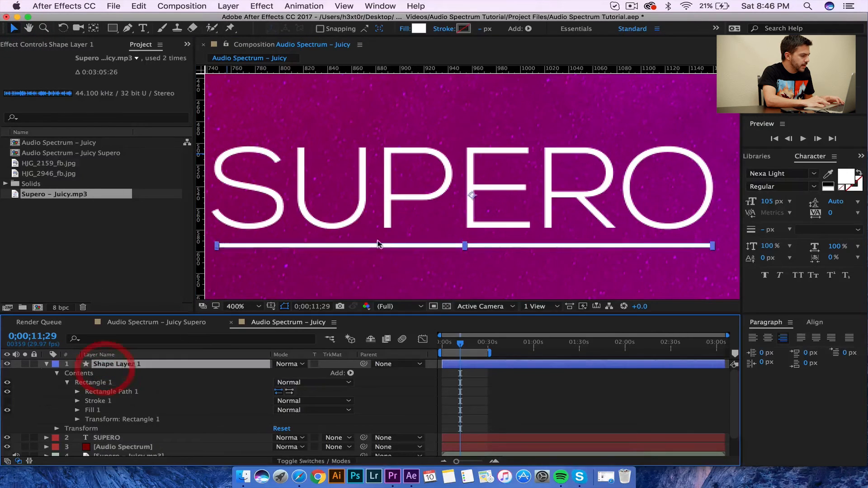
{"action": "left_click", "coordinate": [376, 247]}
{"action": "key", "text": "Up"}
{"action": "key", "text": "Up"}
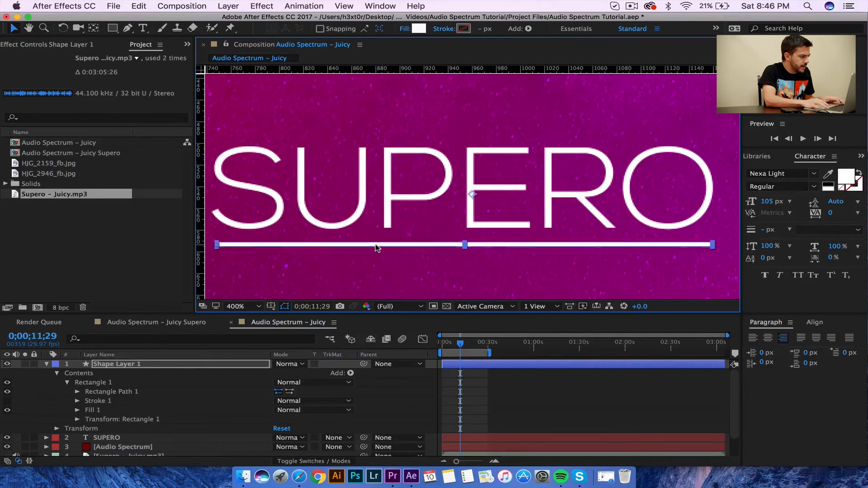
{"action": "key", "text": "Up"}
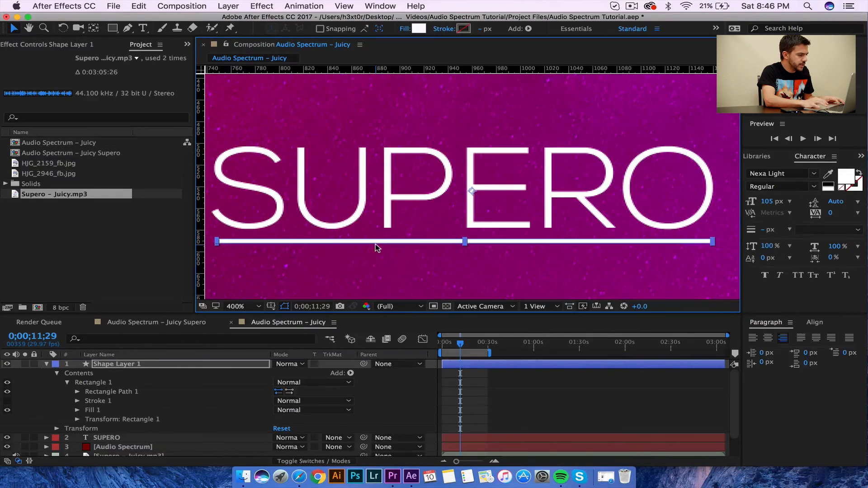
Collapse and duplicate the underline shape layer, and move the copy straight up to sit just above the SUPERO text
{"action": "left_click", "coordinate": [109, 364]}
{"action": "left_click", "coordinate": [47, 364]}
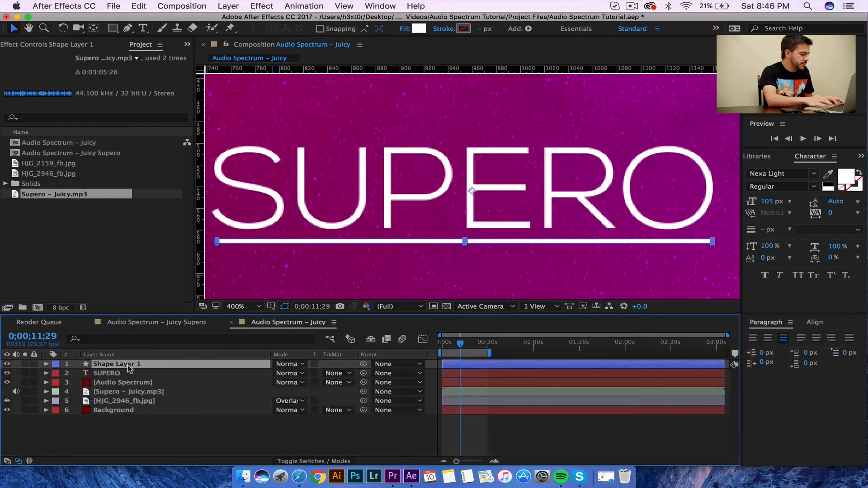
{"action": "key", "text": "super+d"}
{"action": "left_click_drag", "start_coordinate": [311, 242], "coordinate": [316, 136]}
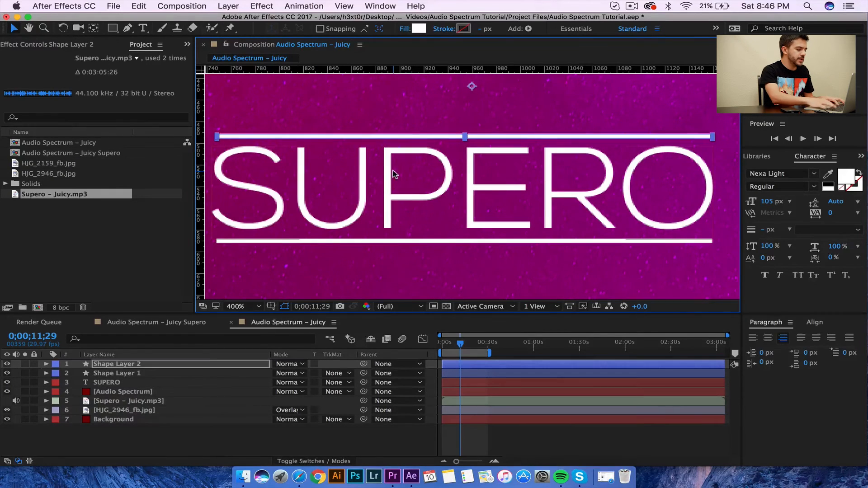
{"action": "key", "text": "comma"}
{"action": "key", "text": "comma"}
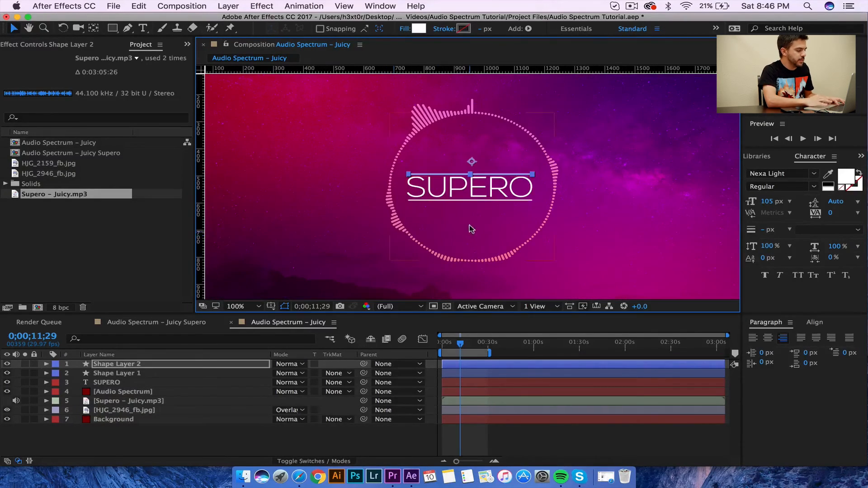
{"action": "key", "text": "comma"}
{"action": "left_click", "coordinate": [261, 209]}
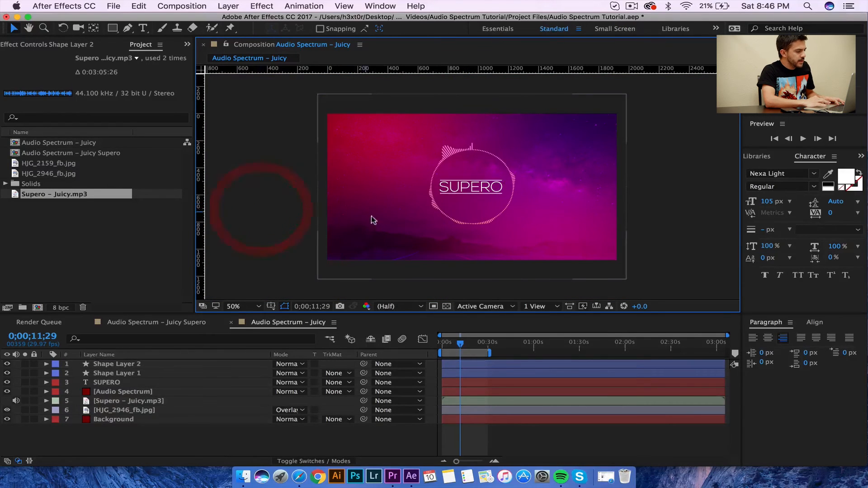
Turn on the Title/Action Safe guides and draw a circle outward from the composition's center to the spectrum's inner edge with the Ellipse tool
{"action": "left_click_drag", "start_coordinate": [112, 28], "coordinate": [154, 53]}
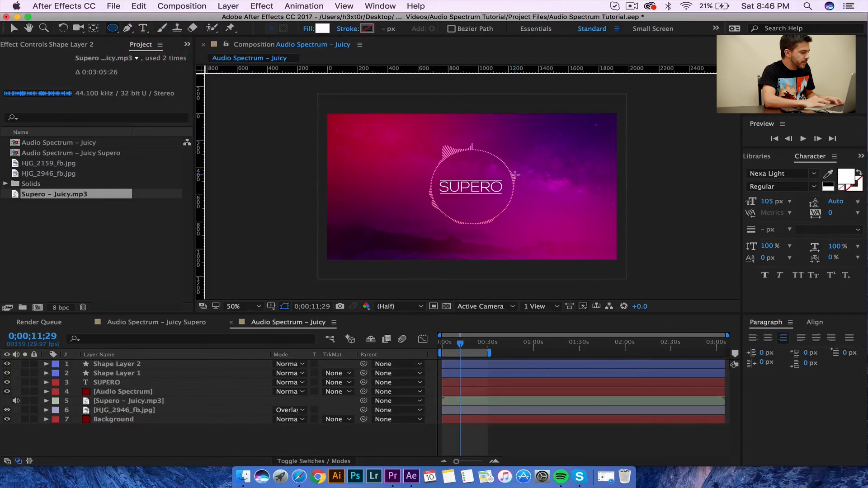
{"action": "left_click", "coordinate": [271, 306]}
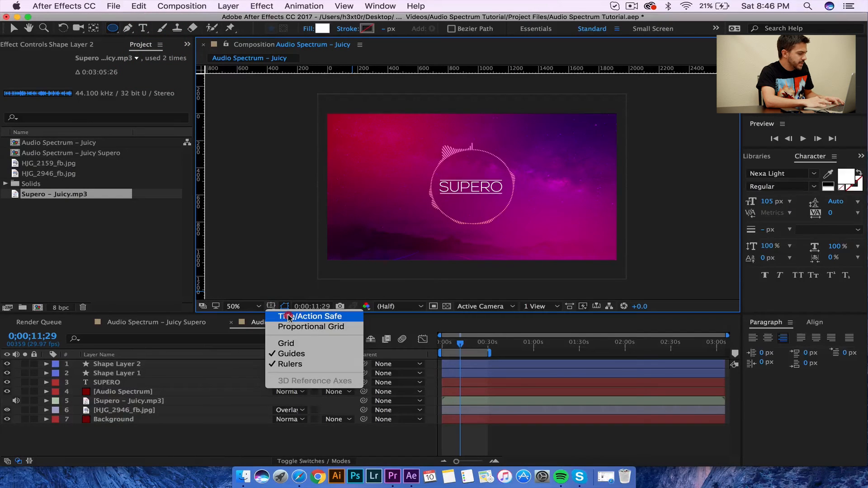
{"action": "left_click", "coordinate": [289, 317]}
{"action": "key", "text": "period"}
{"action": "key", "text": "period"}
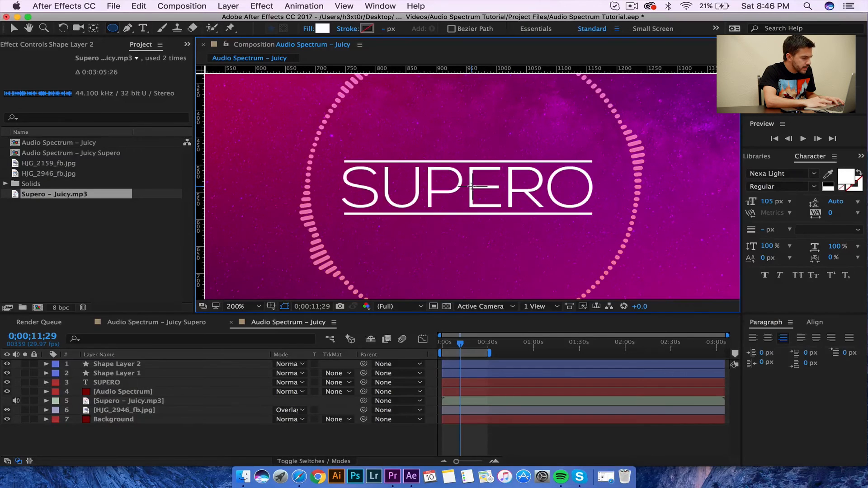
{"action": "mouse_move", "coordinate": [471, 186]}
{"action": "left_mouse_down"}
{"action": "mouse_move", "coordinate": [542, 124]}
{"action": "mouse_move", "coordinate": [633, 80]}
{"action": "left_mouse_up"}
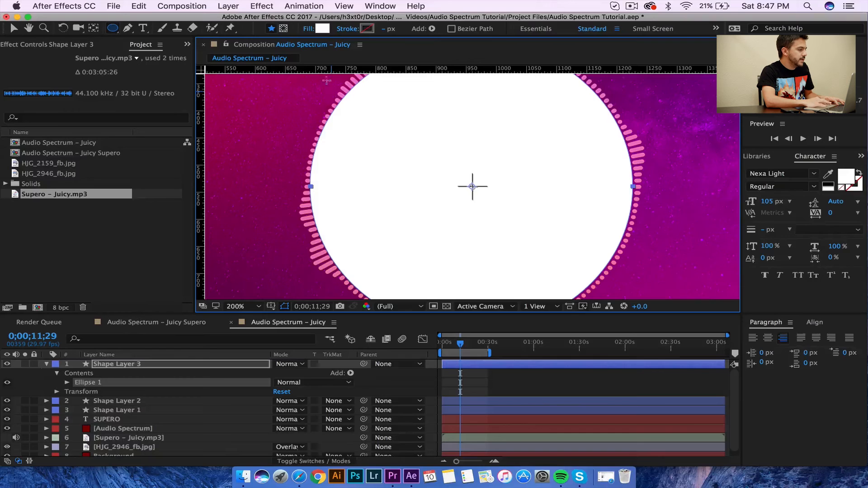
Set the circle's fill to None and give it a solid white stroke of 7 px
{"action": "left_click", "coordinate": [305, 30]}
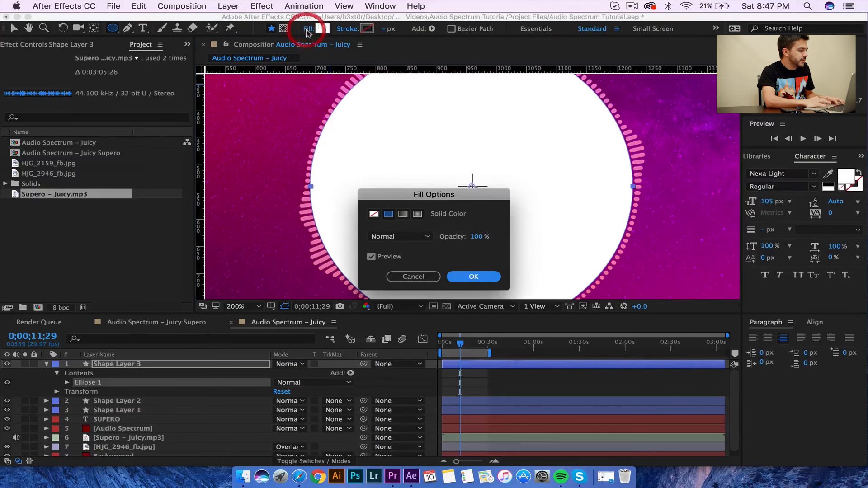
{"action": "left_click", "coordinate": [374, 213]}
{"action": "left_click", "coordinate": [465, 276]}
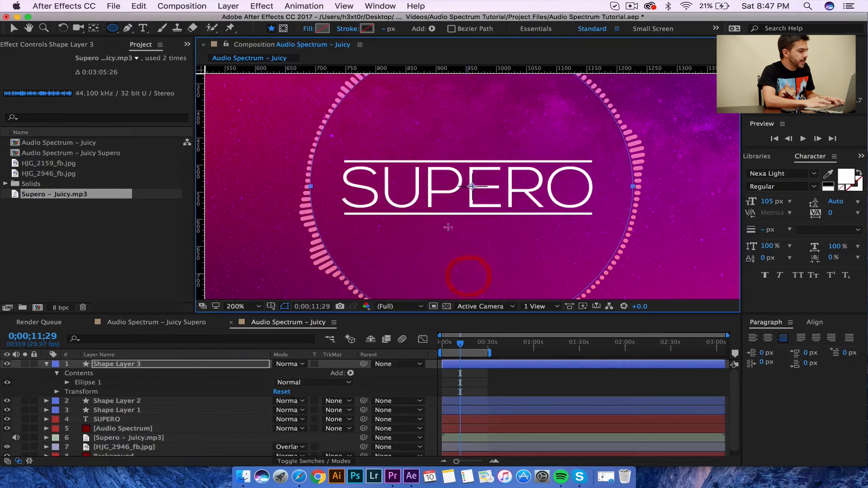
{"action": "left_click", "coordinate": [354, 29]}
{"action": "left_click", "coordinate": [388, 213]}
{"action": "left_click", "coordinate": [460, 277]}
{"action": "left_click_drag", "start_coordinate": [384, 33], "coordinate": [389, 30]}
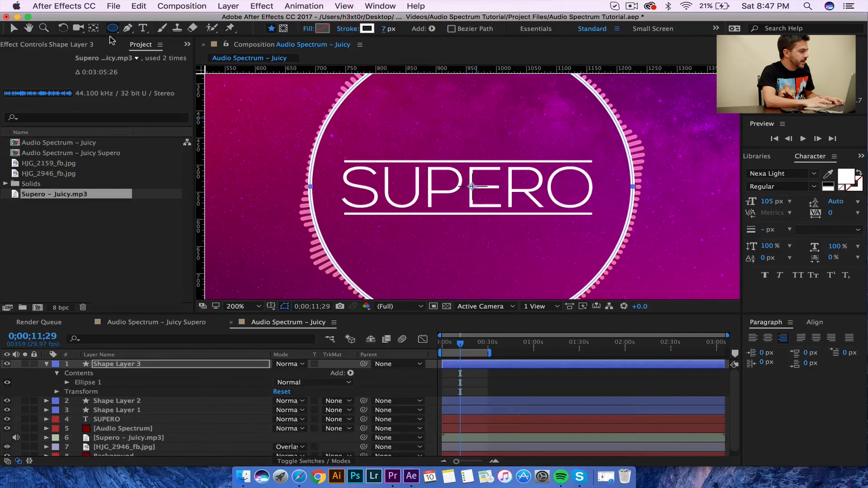
{"action": "left_click", "coordinate": [14, 29]}
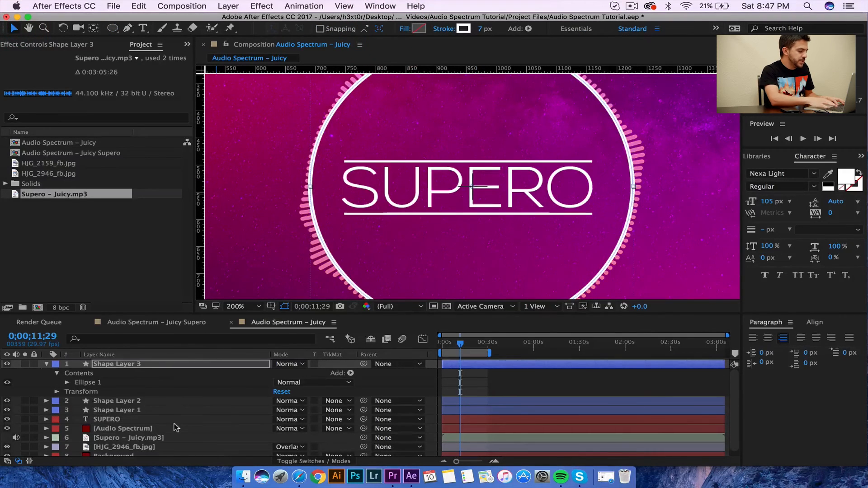
Set the circle outline layer's blending mode to Overlay
{"action": "key", "text": "comma"}
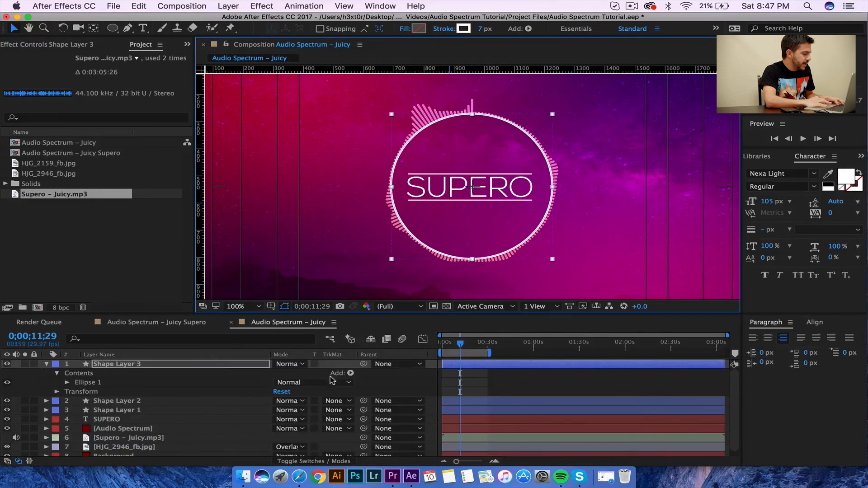
{"action": "left_click", "coordinate": [302, 365]}
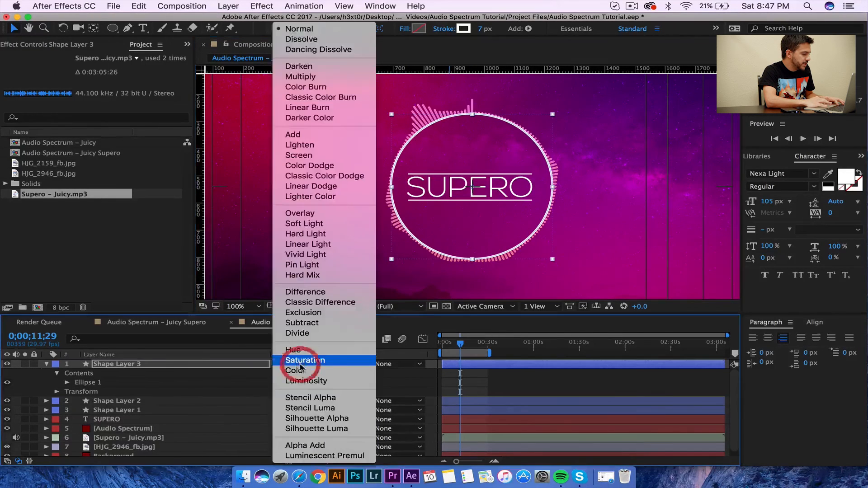
{"action": "left_click", "coordinate": [311, 214]}
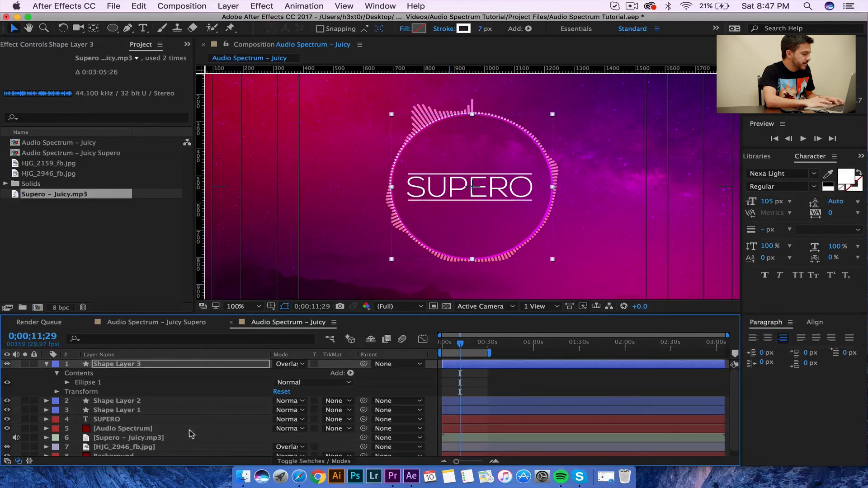
Collapse and deselect the circle outline layer, and play back the composition to check the spectrum around the framed title
{"action": "left_click", "coordinate": [47, 364]}
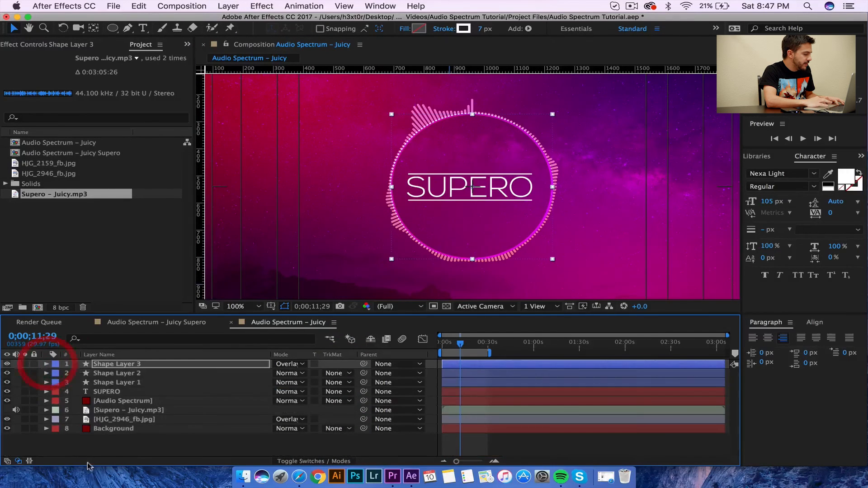
{"action": "left_click", "coordinate": [117, 449]}
{"action": "key", "text": "space"}
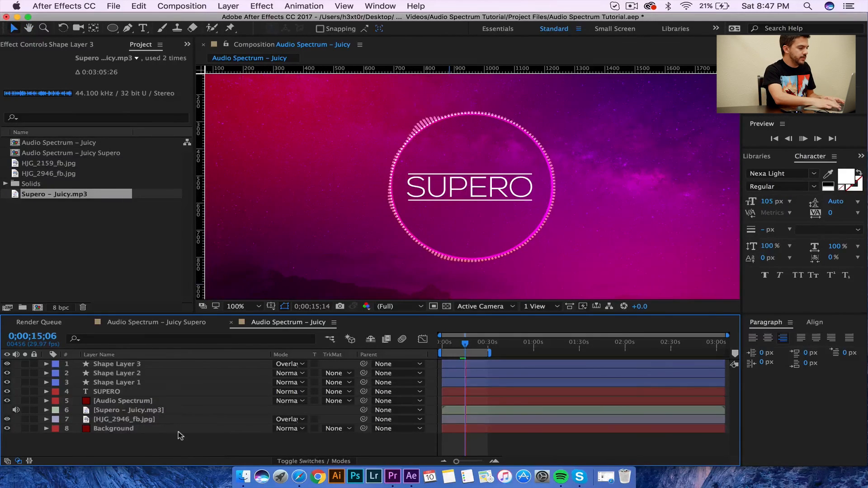
{"action": "key", "text": "comma"}
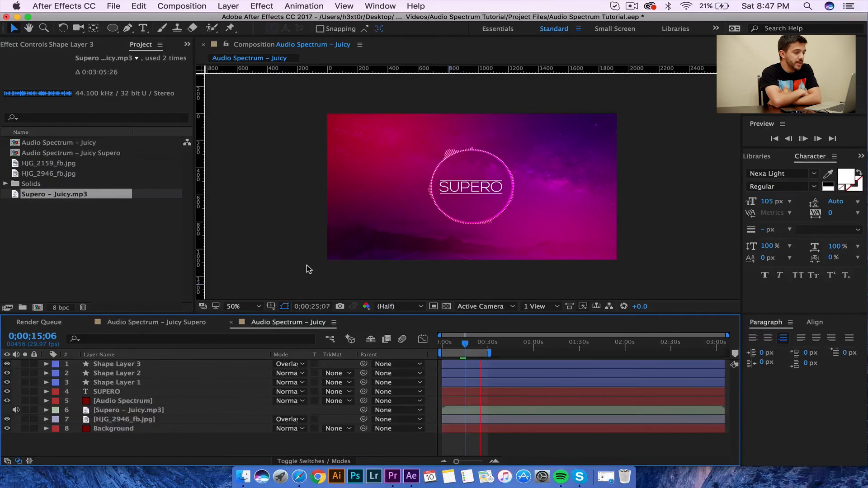
Bring up Effects & Presets and clear its search text so that all effect categories are listed
{"action": "left_click", "coordinate": [766, 156]}
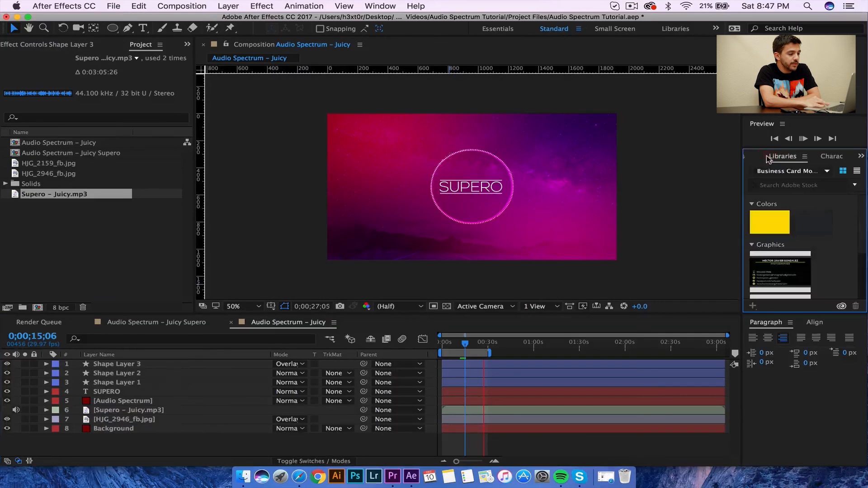
{"action": "left_click", "coordinate": [753, 156]}
{"action": "left_click", "coordinate": [734, 176]}
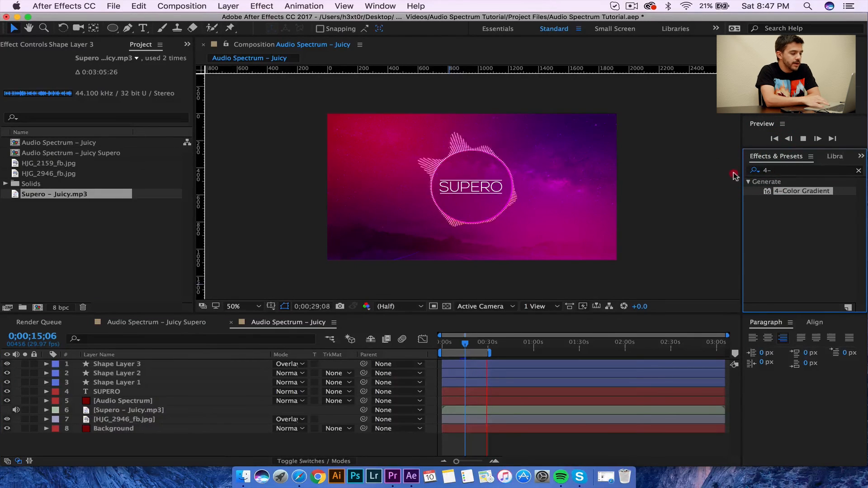
{"action": "left_click", "coordinate": [770, 173]}
{"action": "key", "text": "BackSpace"}
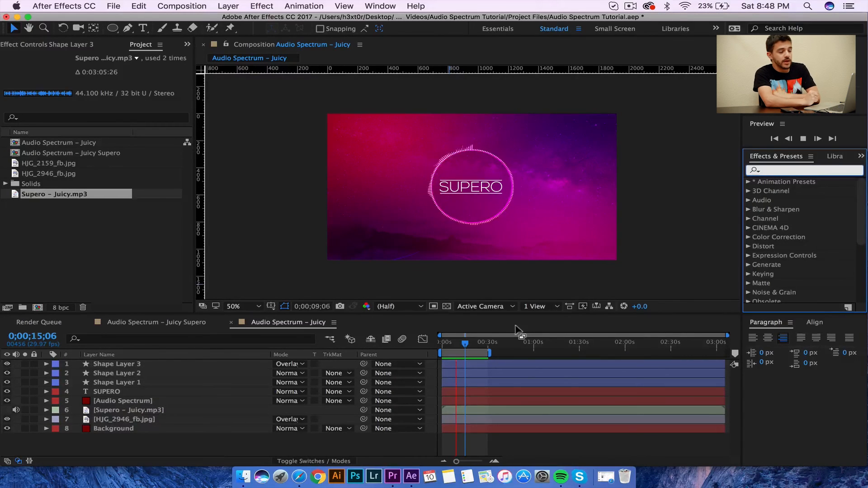
Extend the work area to the end of the composition and turn on the Title/Action Safe guides
{"action": "left_click_drag", "start_coordinate": [489, 353], "coordinate": [816, 352]}
{"action": "key", "text": "apostrophe"}
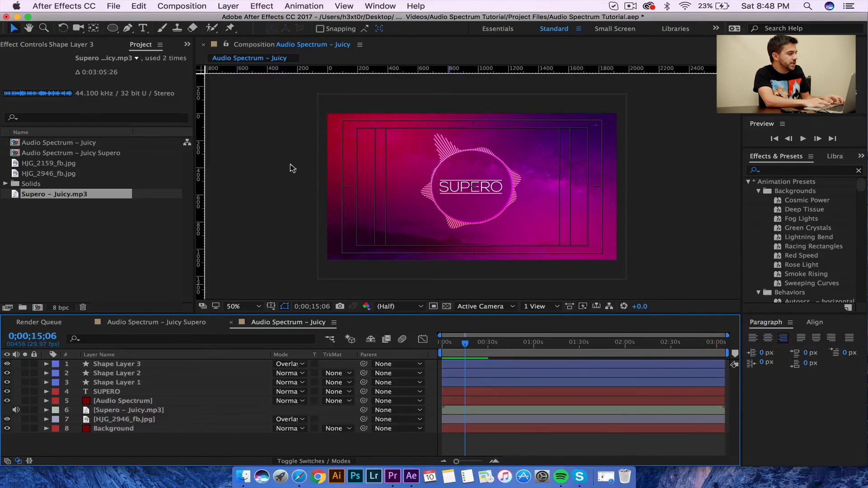
{"action": "left_click", "coordinate": [195, 5]}
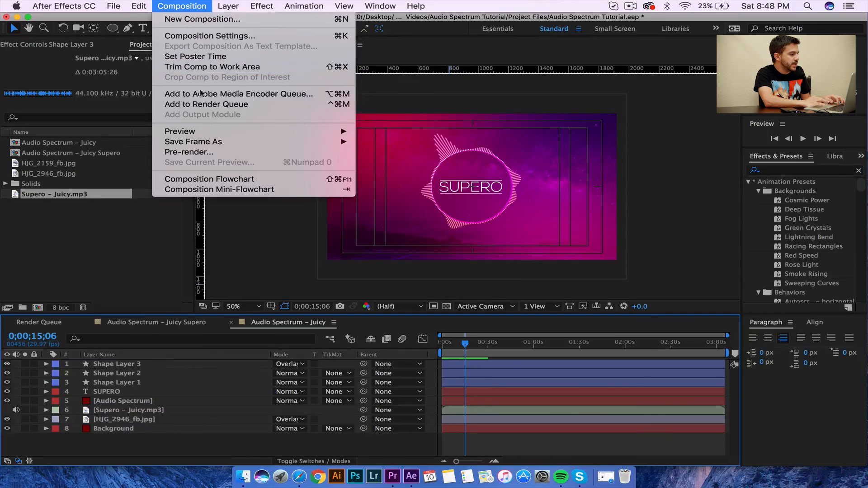
{"action": "left_click", "coordinate": [461, 344]}
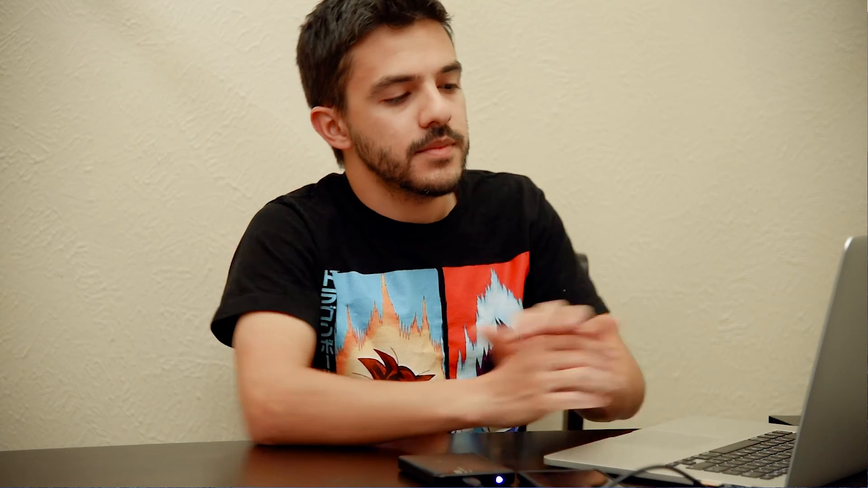